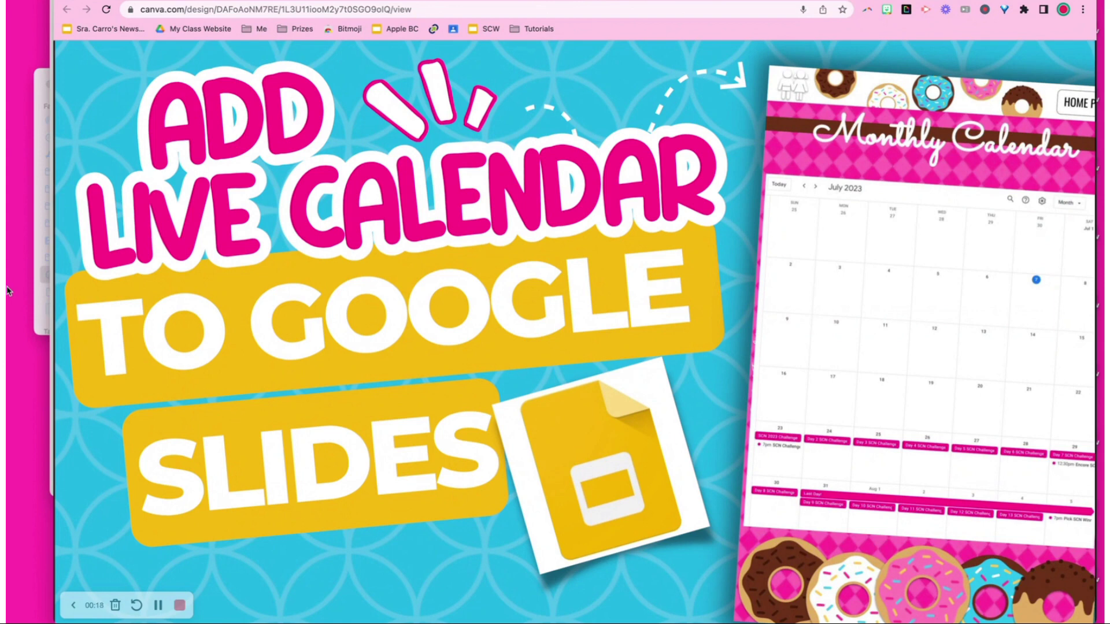
Preview the class website from the calendar image, visit HOME PAGE, then reopen the July 2023 Monthly Calendar.
{"action": "left_click", "coordinate": [817, 246]}
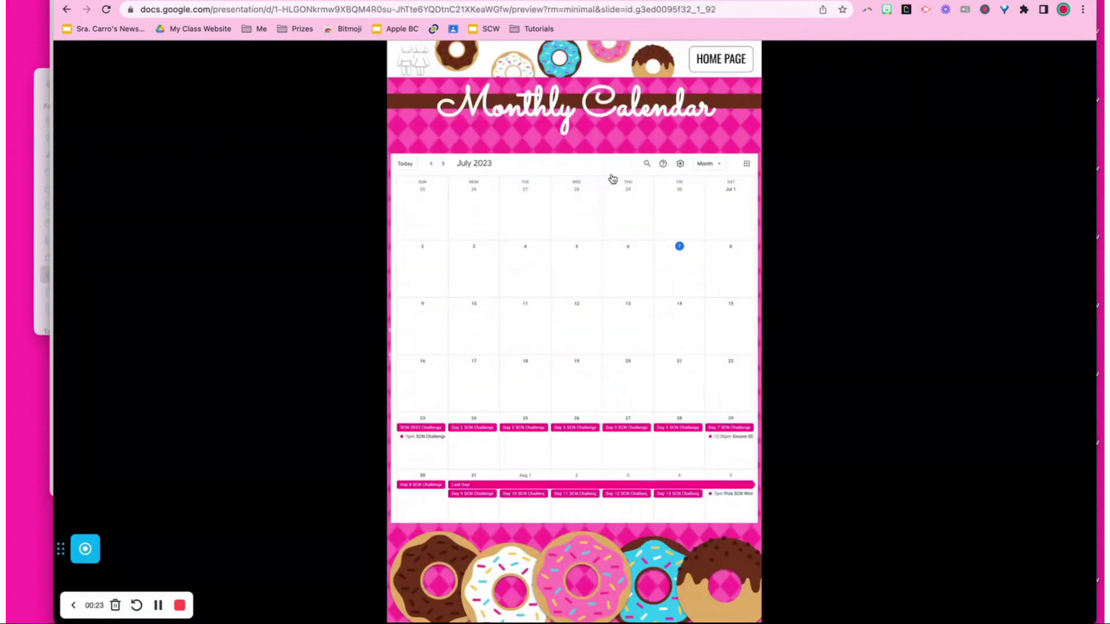
{"action": "left_click", "coordinate": [705, 62]}
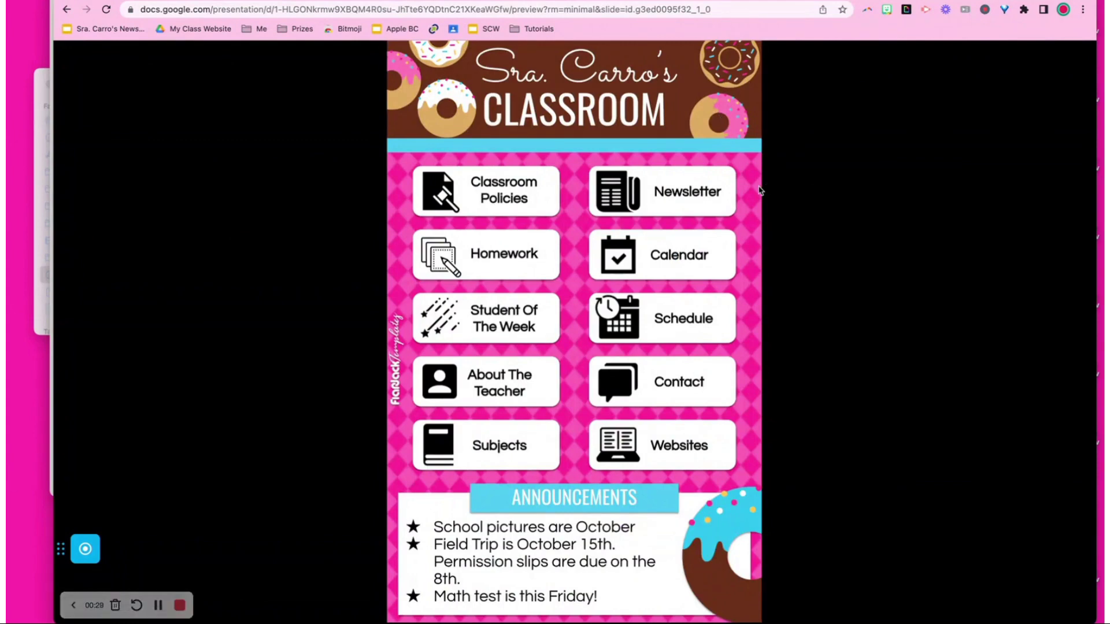
{"action": "left_click", "coordinate": [666, 258]}
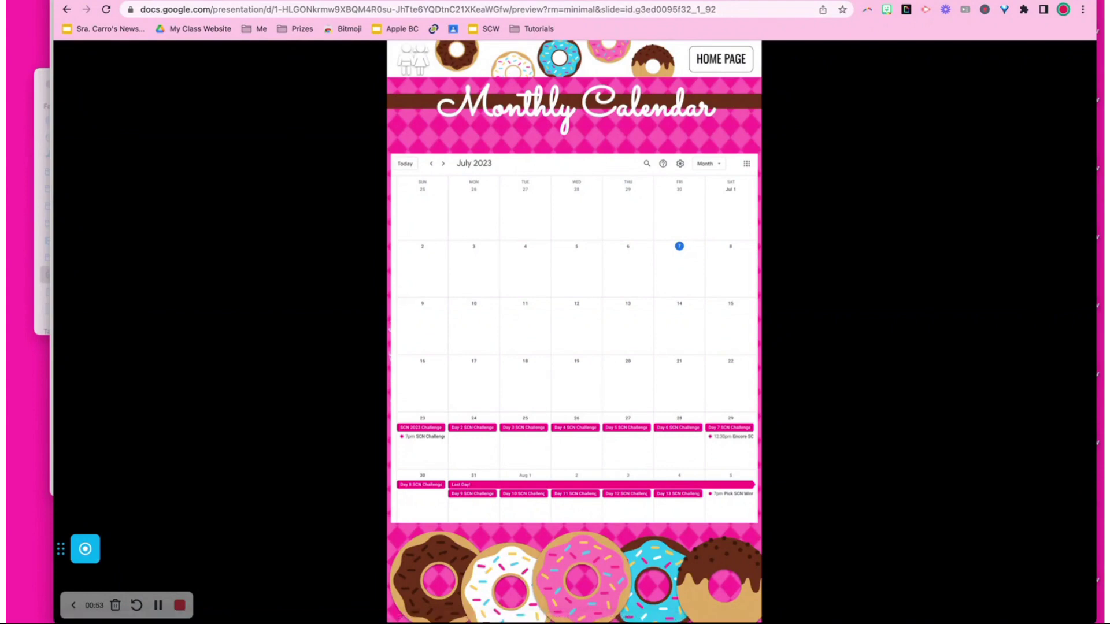
Page the Canva tutorial past Terms of Use and website themes to slide 5, 'Create a Class Google Calendar'.
{"action": "left_click", "coordinate": [555, 1]}
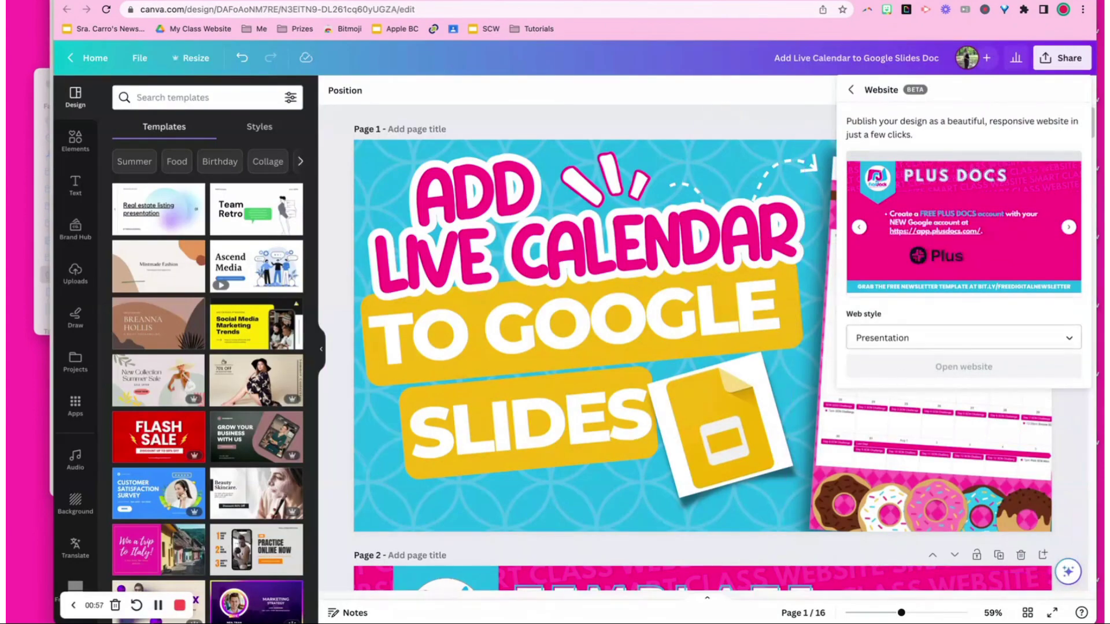
{"action": "left_click", "coordinate": [555, 1]}
{"action": "left_click", "coordinate": [1067, 333]}
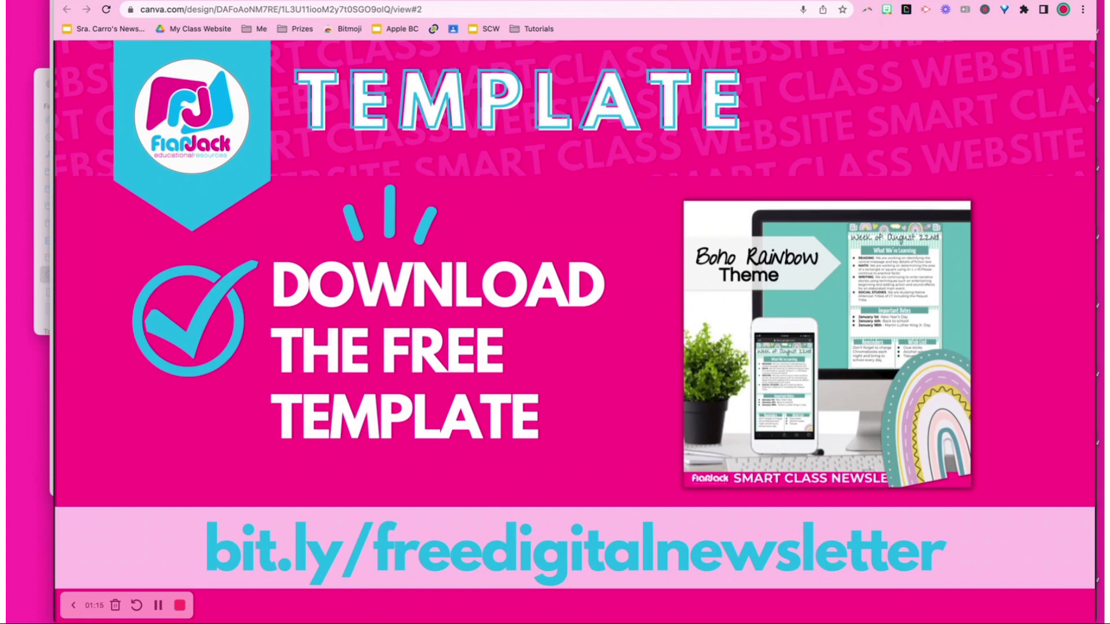
{"action": "left_click", "coordinate": [1067, 335]}
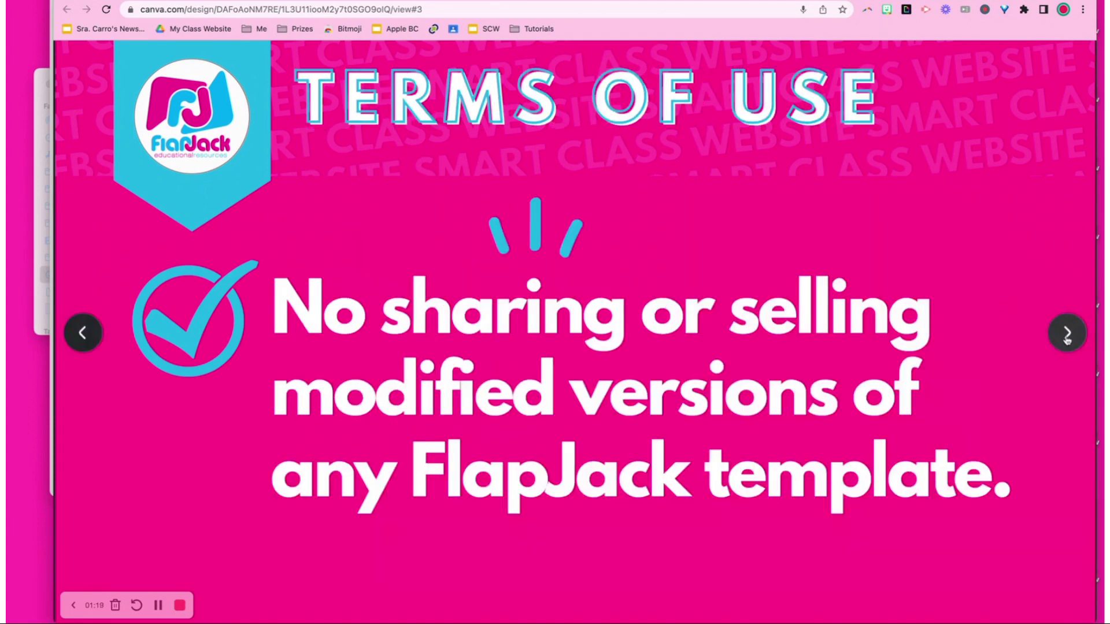
{"action": "left_click", "coordinate": [1067, 335]}
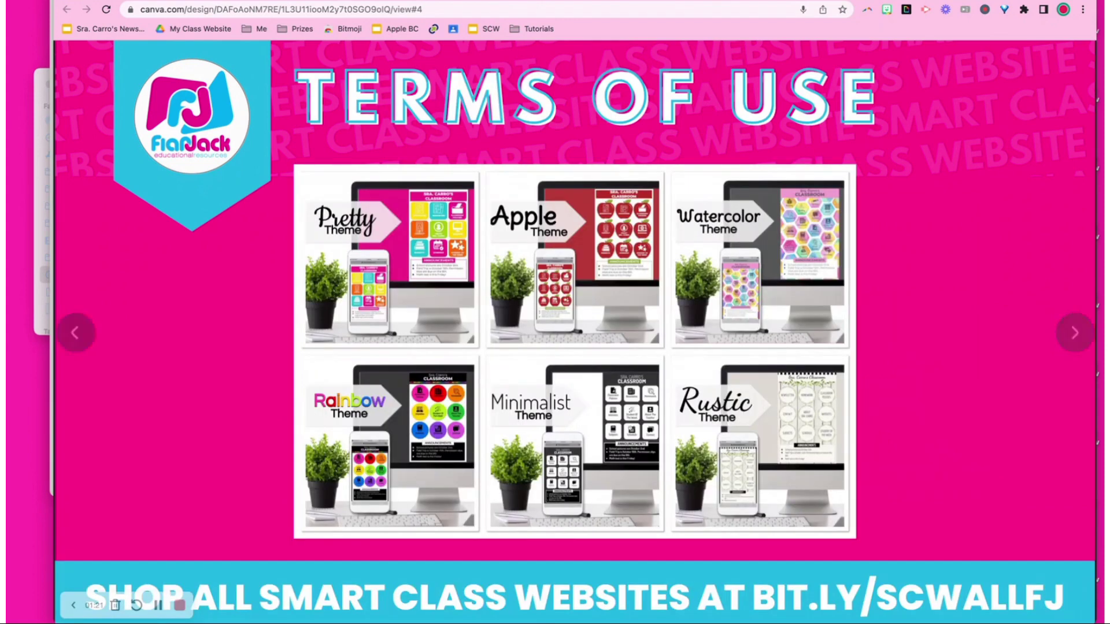
{"action": "mouse_move", "coordinate": [1067, 341]}
{"action": "left_click", "coordinate": [1067, 341]}
{"action": "mouse_move", "coordinate": [1086, 486]}
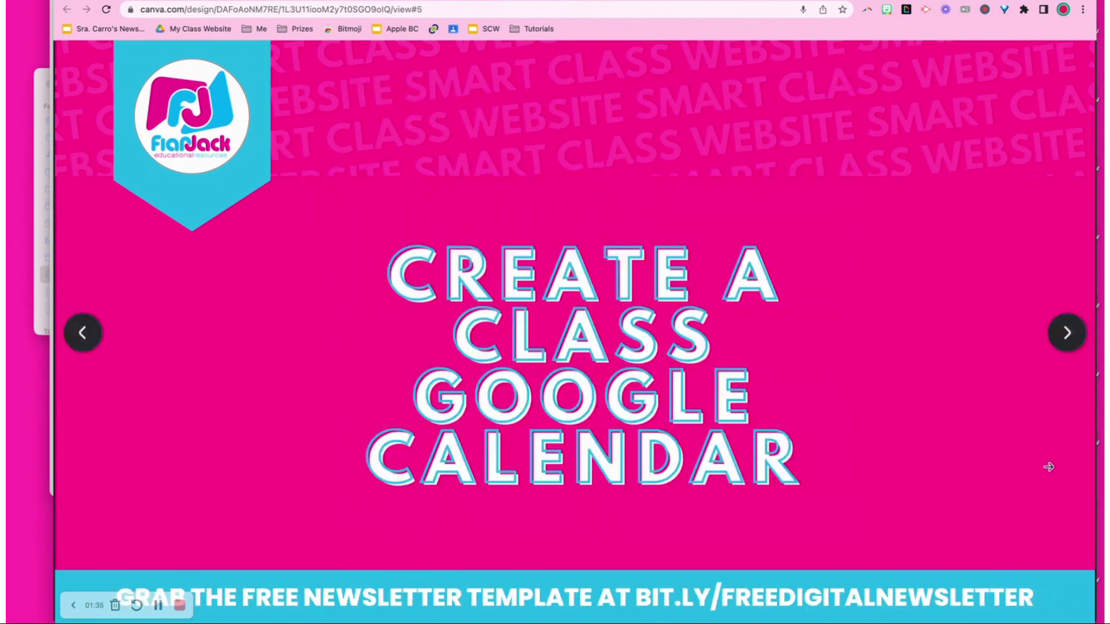
Make a Google Slides copy of the website template linked on Terms of Use, then return to slide 5.
{"action": "left_click", "coordinate": [83, 333]}
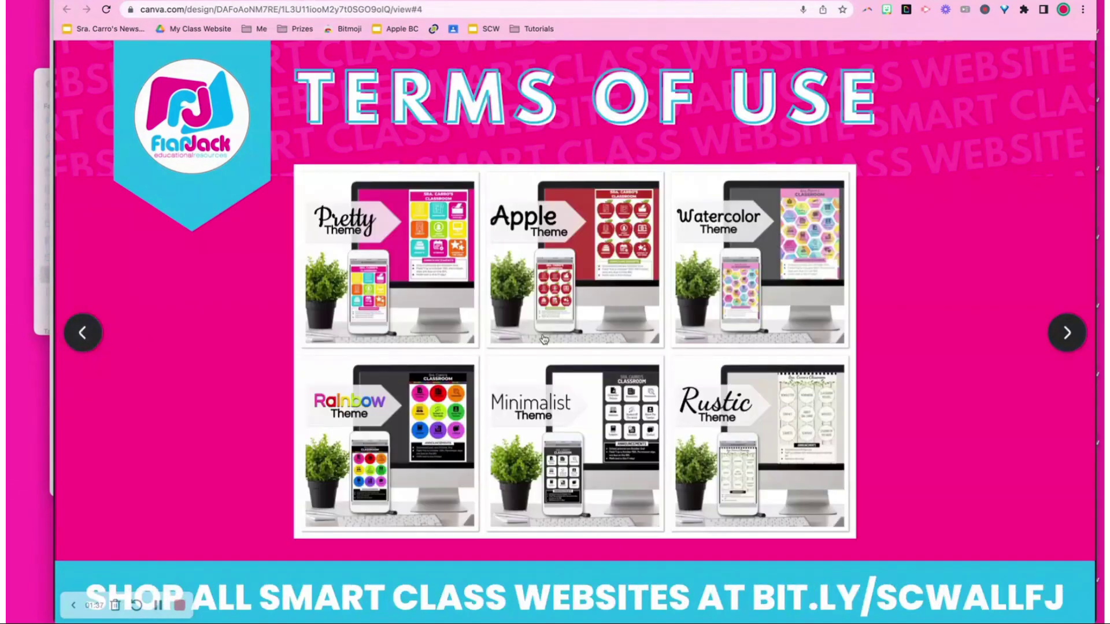
{"action": "left_click", "coordinate": [546, 339]}
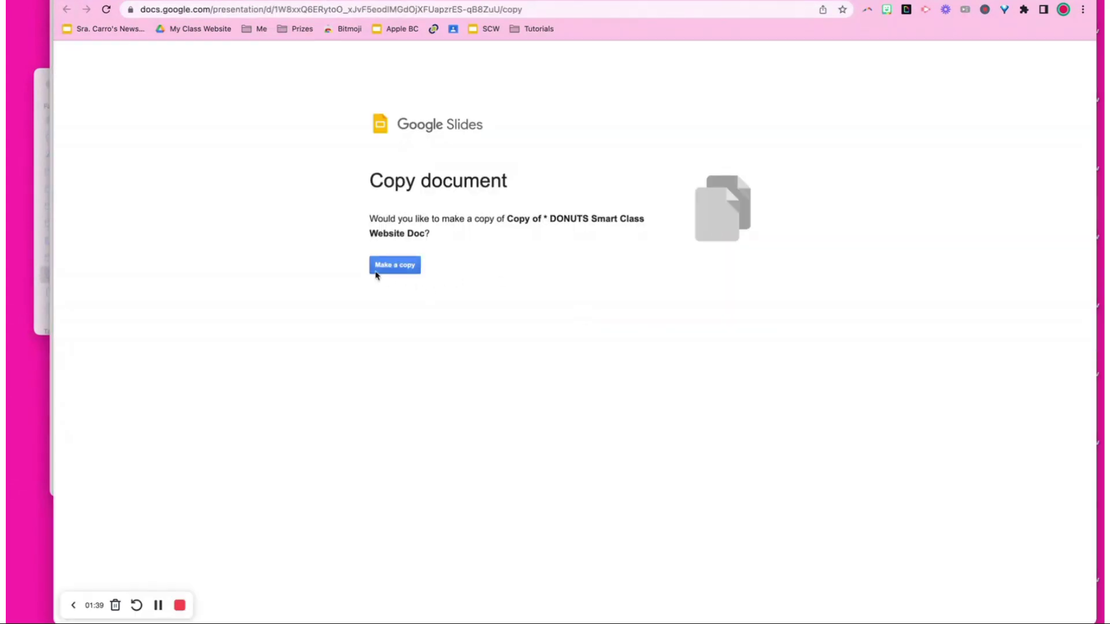
{"action": "left_click", "coordinate": [394, 265]}
{"action": "key", "text": "ctrl+w"}
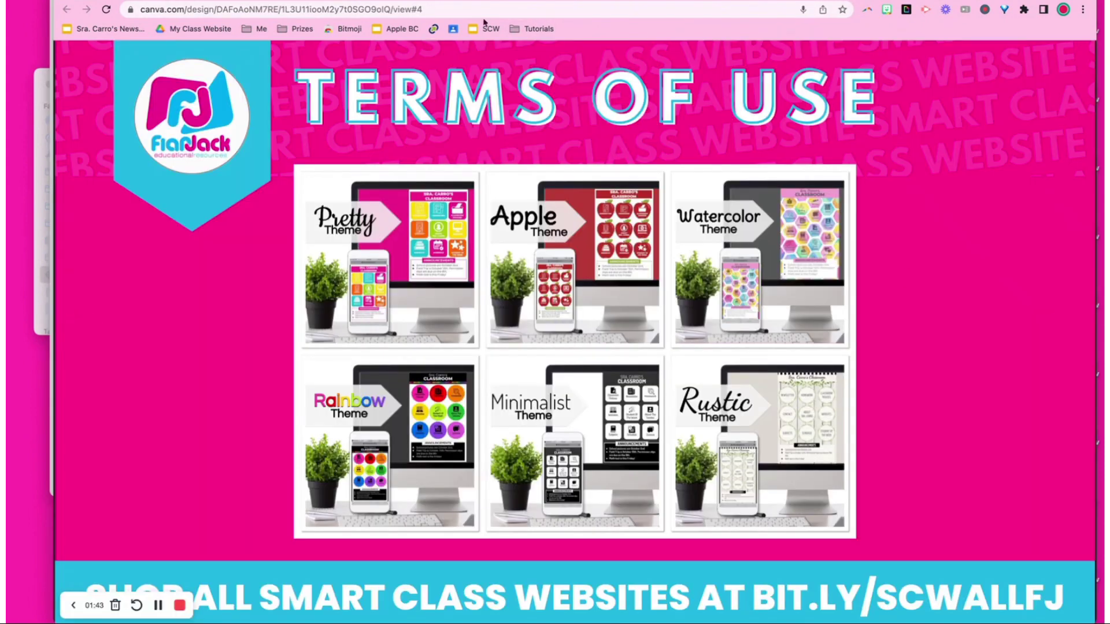
{"action": "left_click", "coordinate": [1066, 334]}
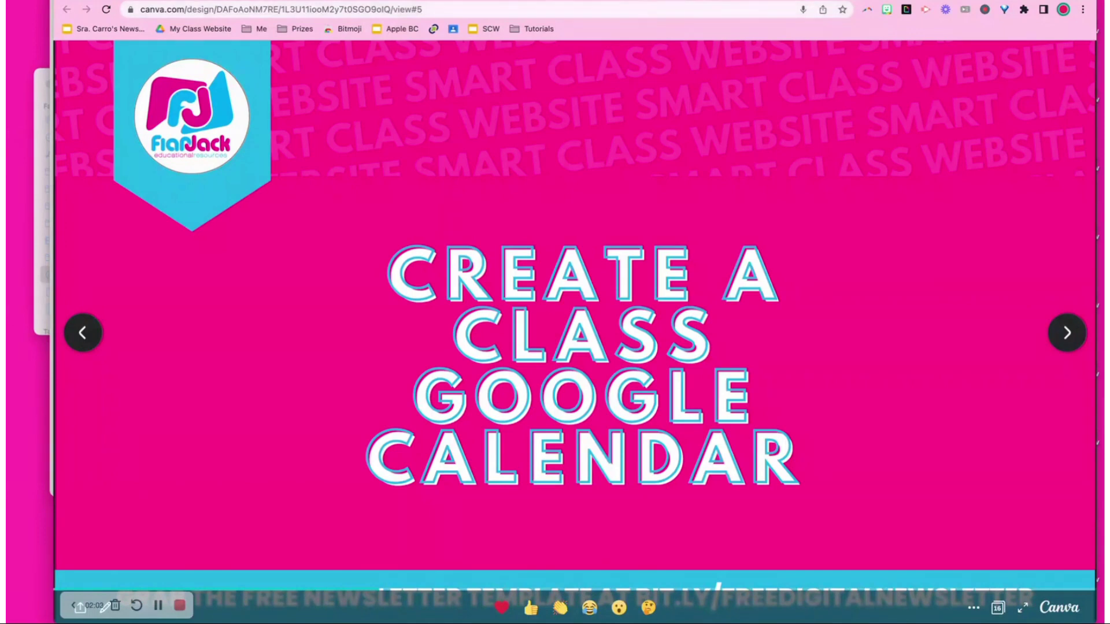
Bring up Google Calendar's July 2023 month in a new tab and close the spam notice with Got it.
{"action": "key", "text": "super+t"}
{"action": "type", "text": "dr"}
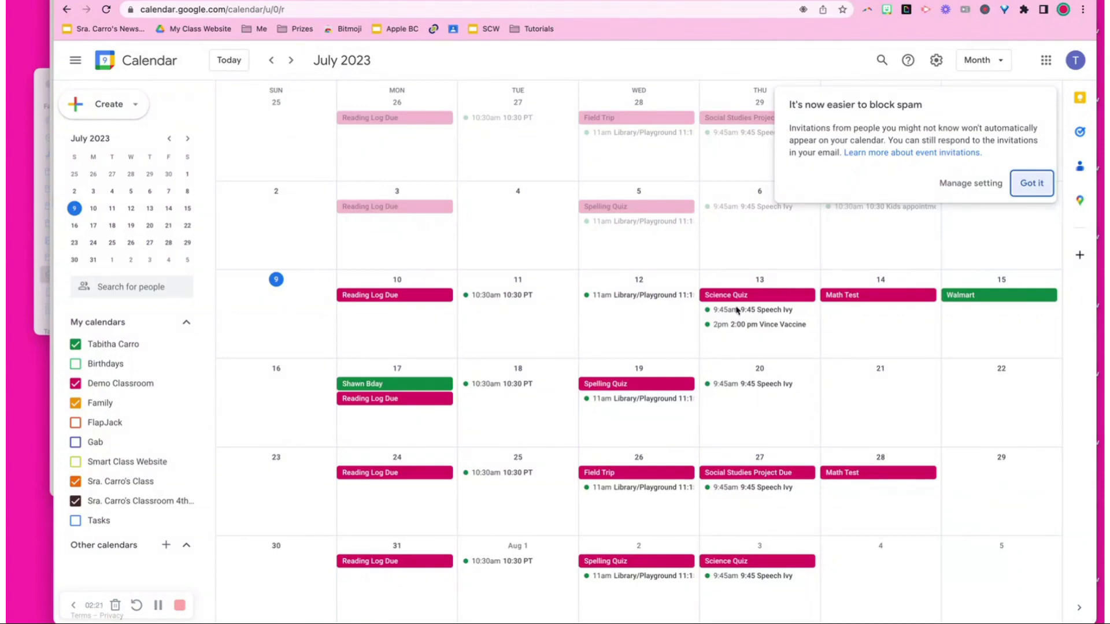
{"action": "left_click", "coordinate": [1026, 181]}
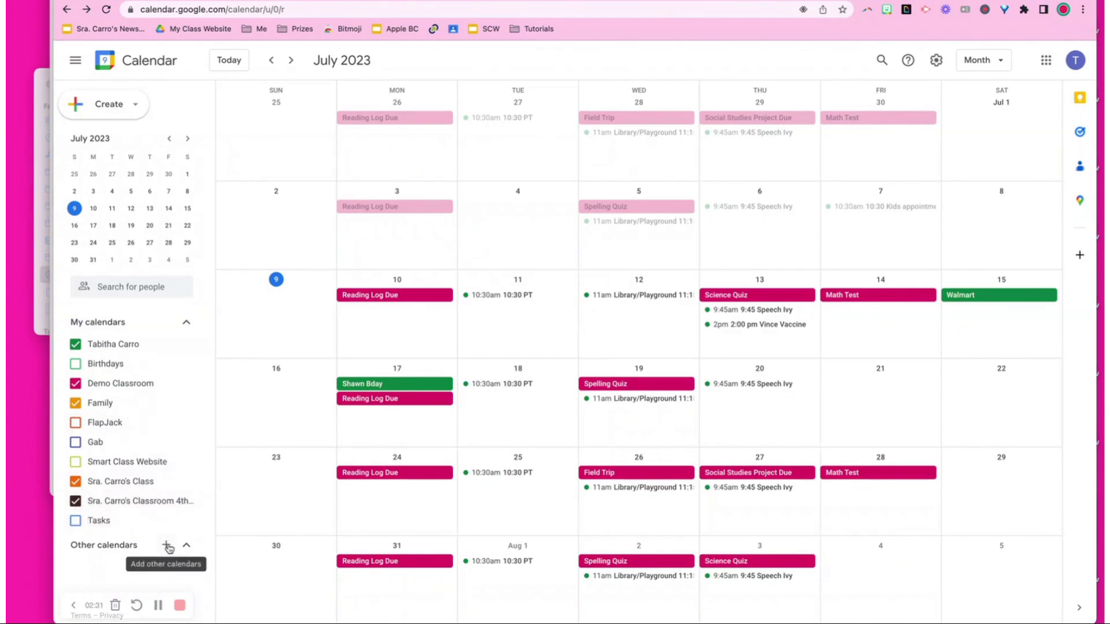
Add a new calendar named 'Classroom Calendar' through the Other calendars + menu.
{"action": "left_click", "coordinate": [168, 546]}
{"action": "left_click", "coordinate": [207, 467]}
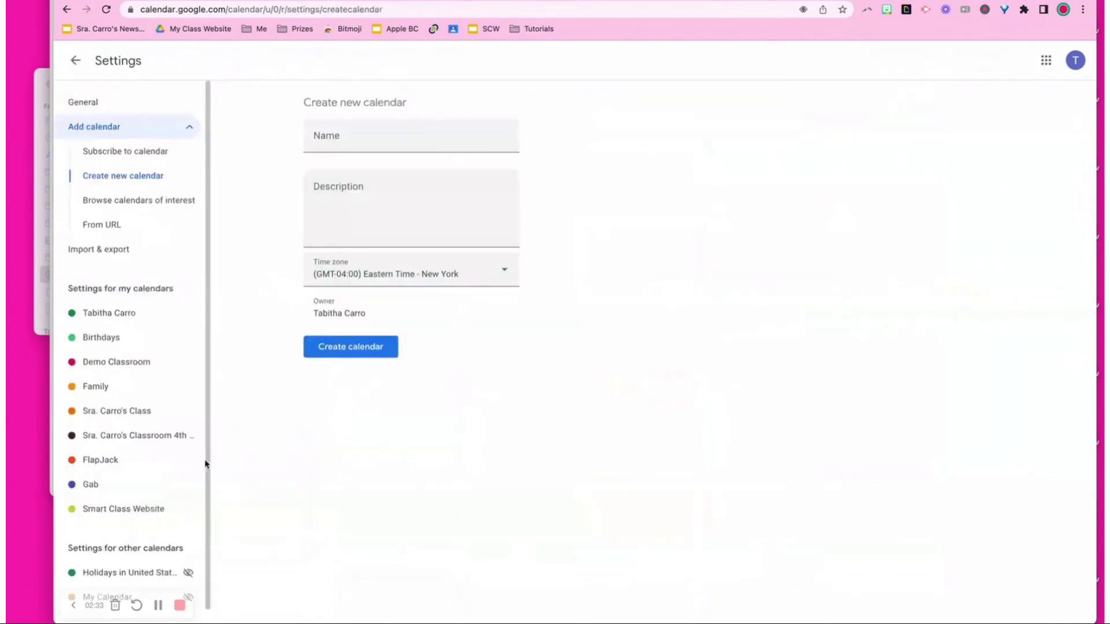
{"action": "type", "text": "Classroom Calendar"}
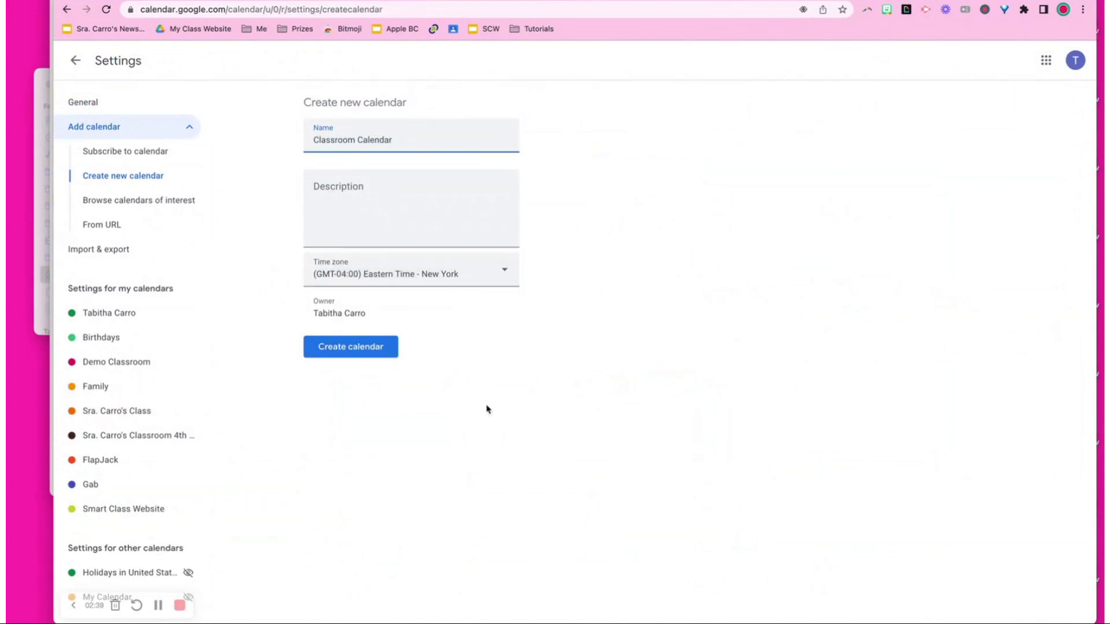
{"action": "left_click", "coordinate": [375, 353]}
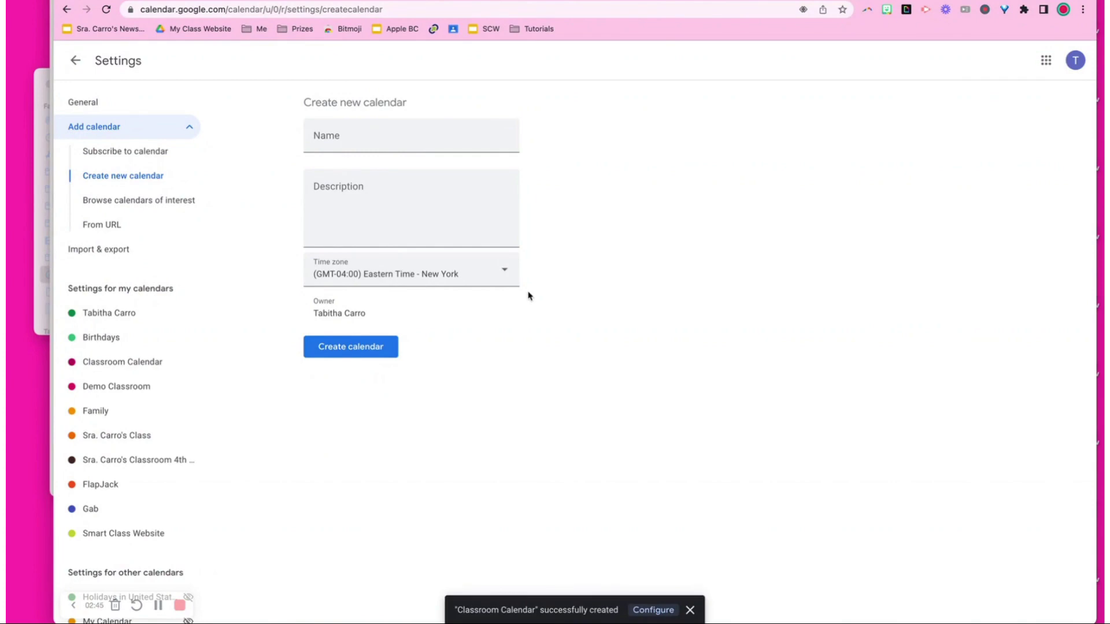
{"action": "key", "text": "ctrl+Tab"}
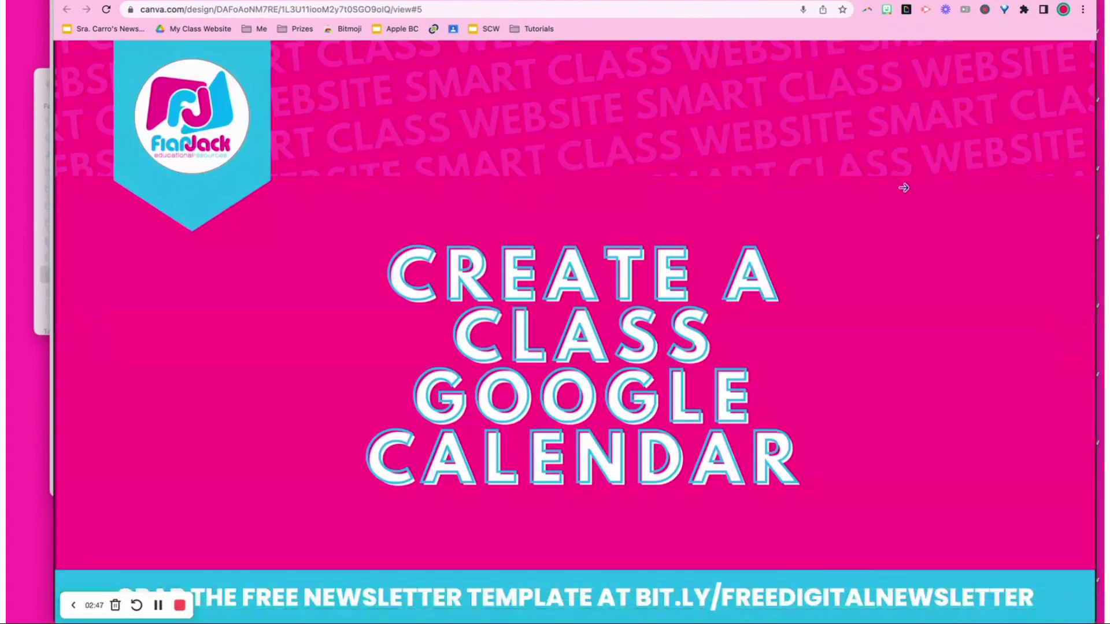
Advance the tutorial to the 'Create a separate Google account' slide and go back to the Calendar month view.
{"action": "left_click", "coordinate": [1068, 333]}
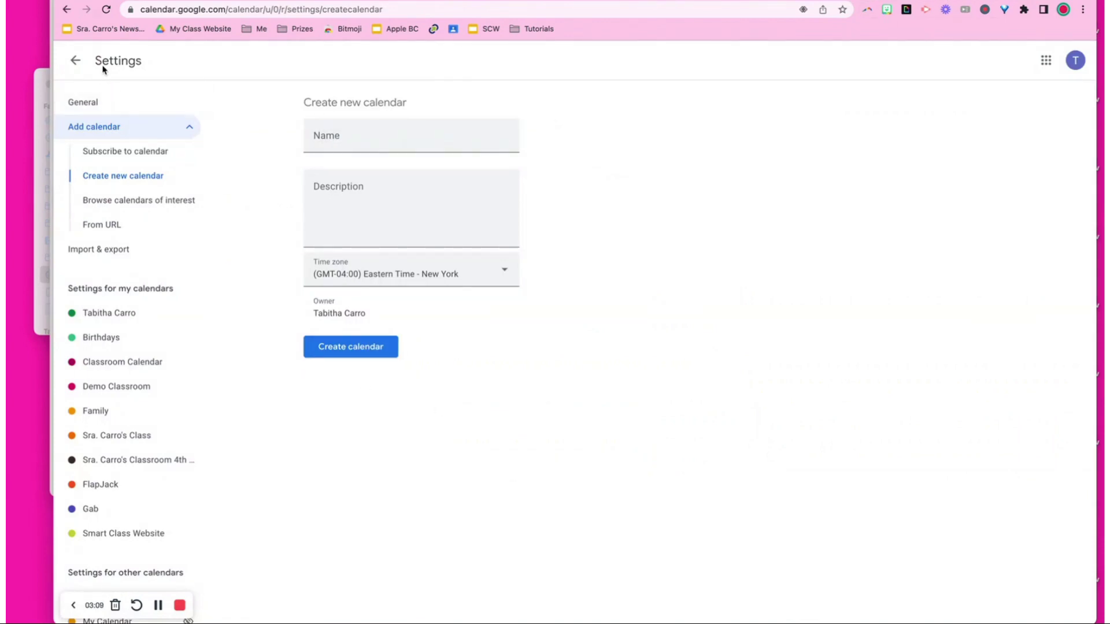
{"action": "left_click", "coordinate": [76, 61]}
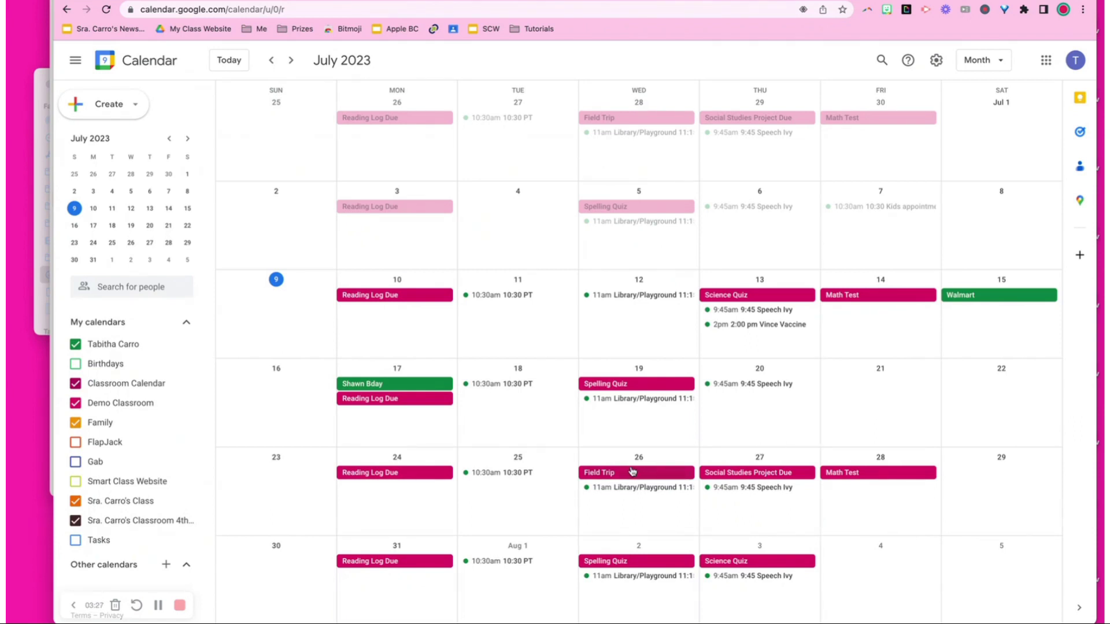
{"action": "left_click", "coordinate": [314, 8]}
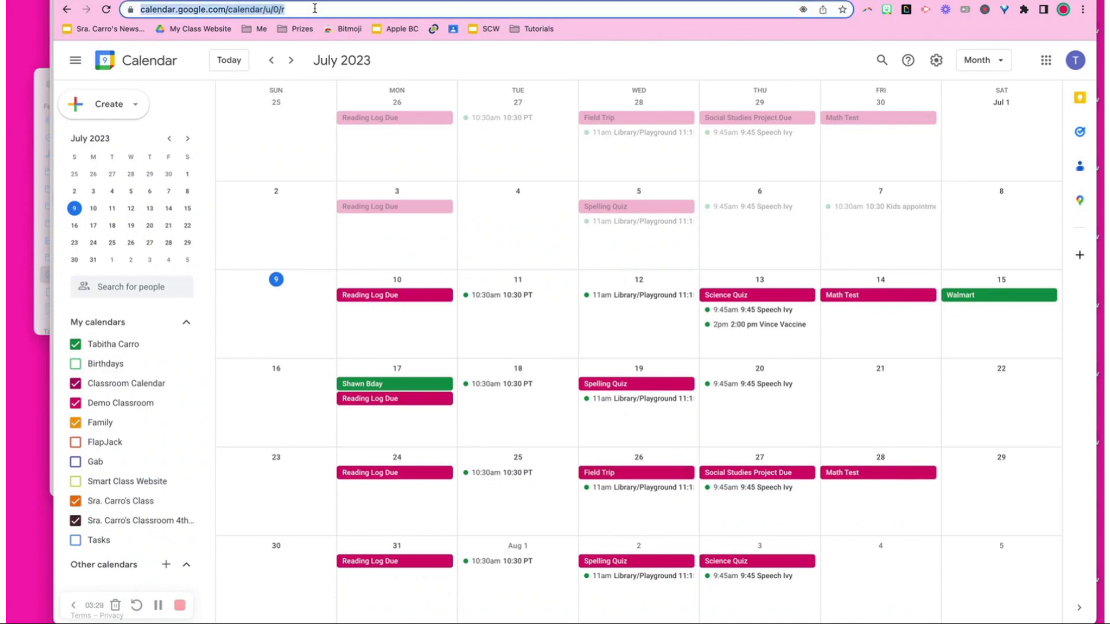
{"action": "key", "text": "Return"}
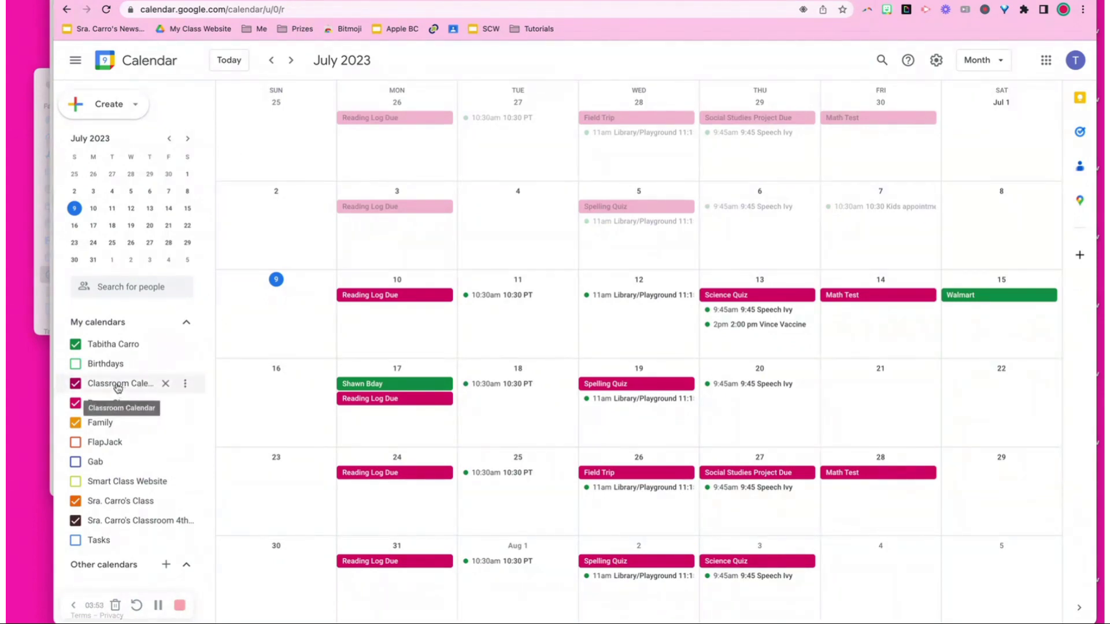
Save an all-day 'Test' event on Sunday, July 9, assigned to Classroom Calendar.
{"action": "left_click", "coordinate": [286, 321]}
{"action": "type", "text": "Test"}
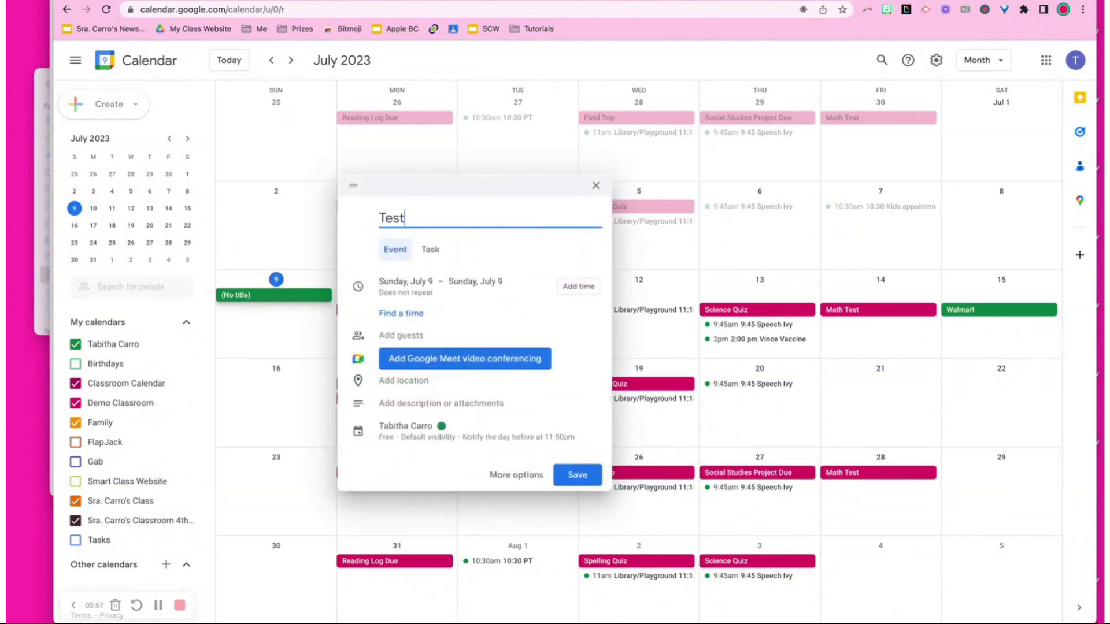
{"action": "left_click", "coordinate": [405, 426]}
{"action": "left_click", "coordinate": [407, 422]}
{"action": "left_click", "coordinate": [408, 445]}
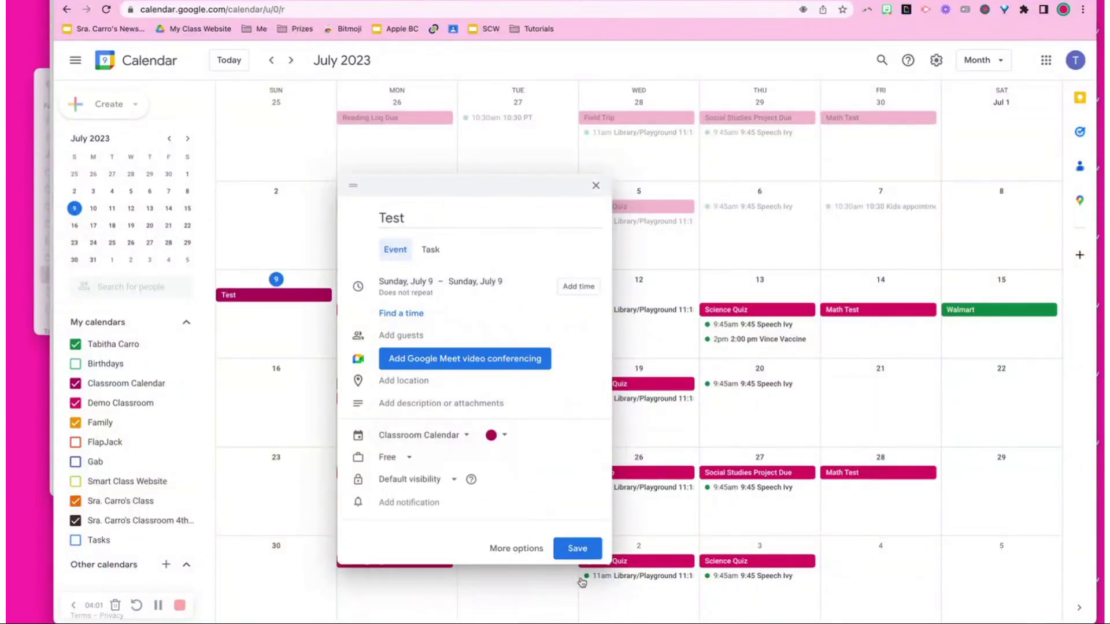
{"action": "left_click", "coordinate": [576, 549]}
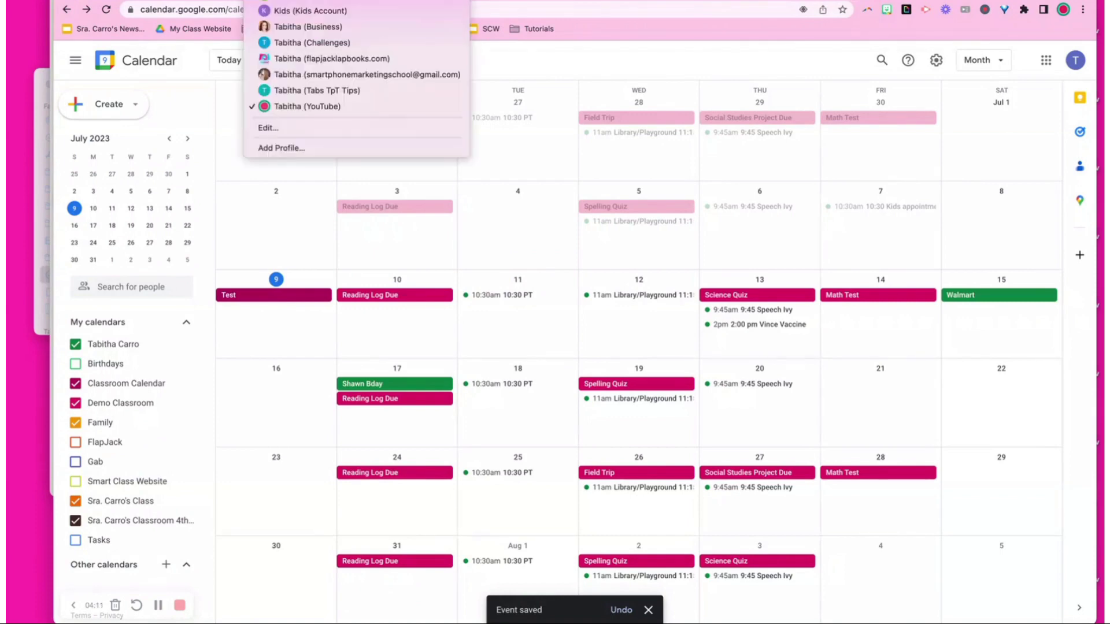
Create a new Chrome profile named 'TEst' without signing in.
{"action": "left_click", "coordinate": [291, 149]}
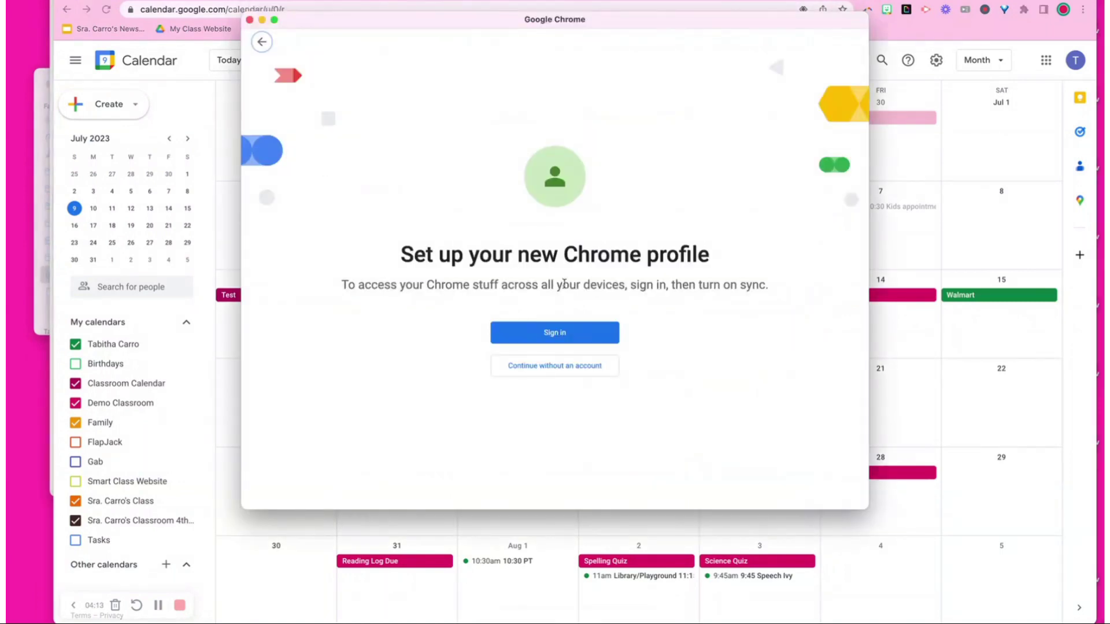
{"action": "left_click", "coordinate": [568, 370]}
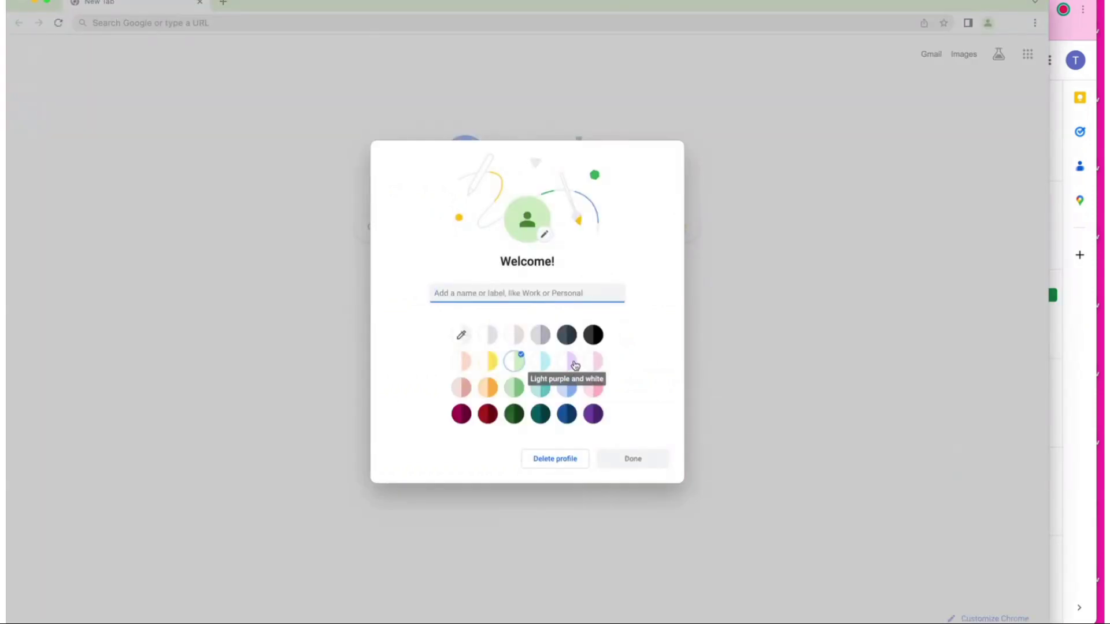
{"action": "type", "text": "TEst"}
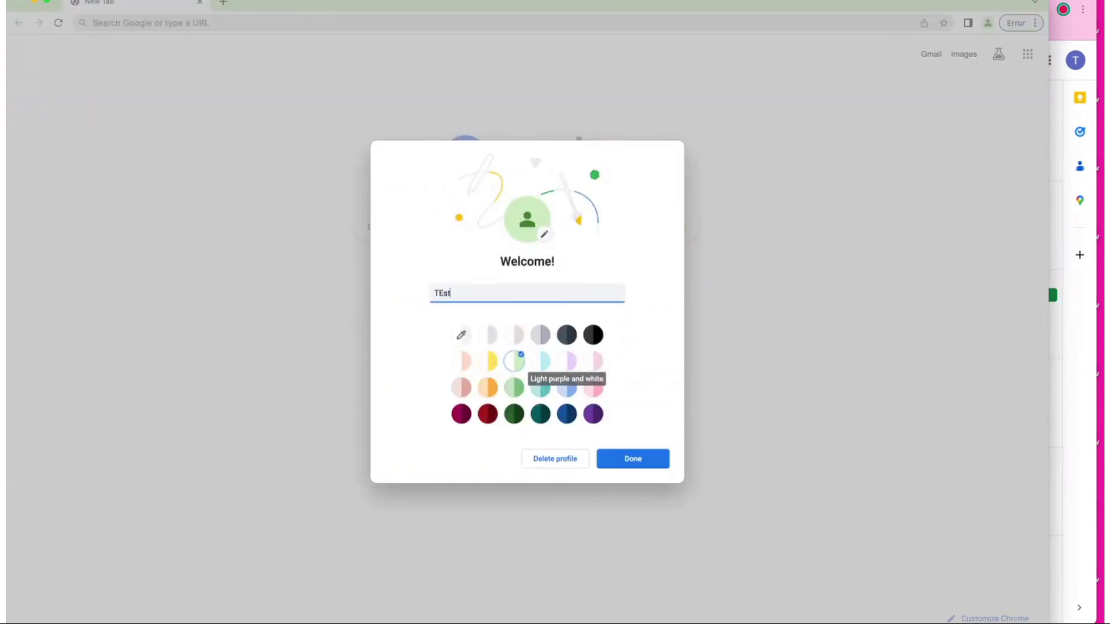
{"action": "left_click", "coordinate": [663, 460]}
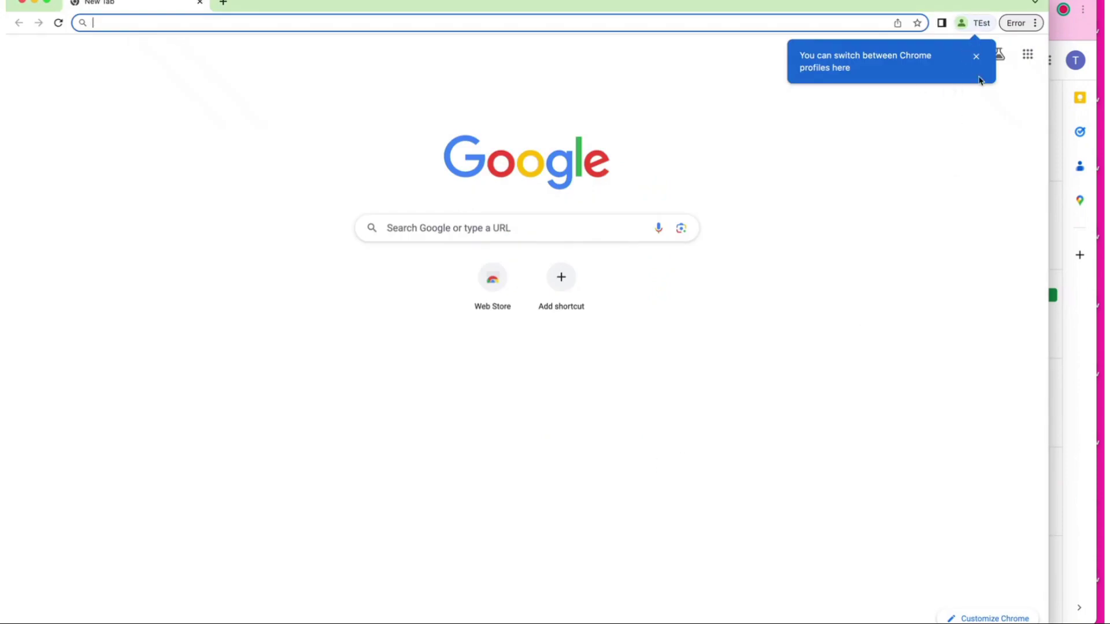
In the new profile, dismiss the profile-switching tip and go to Gmail via the Google apps grid.
{"action": "left_click", "coordinate": [1028, 56]}
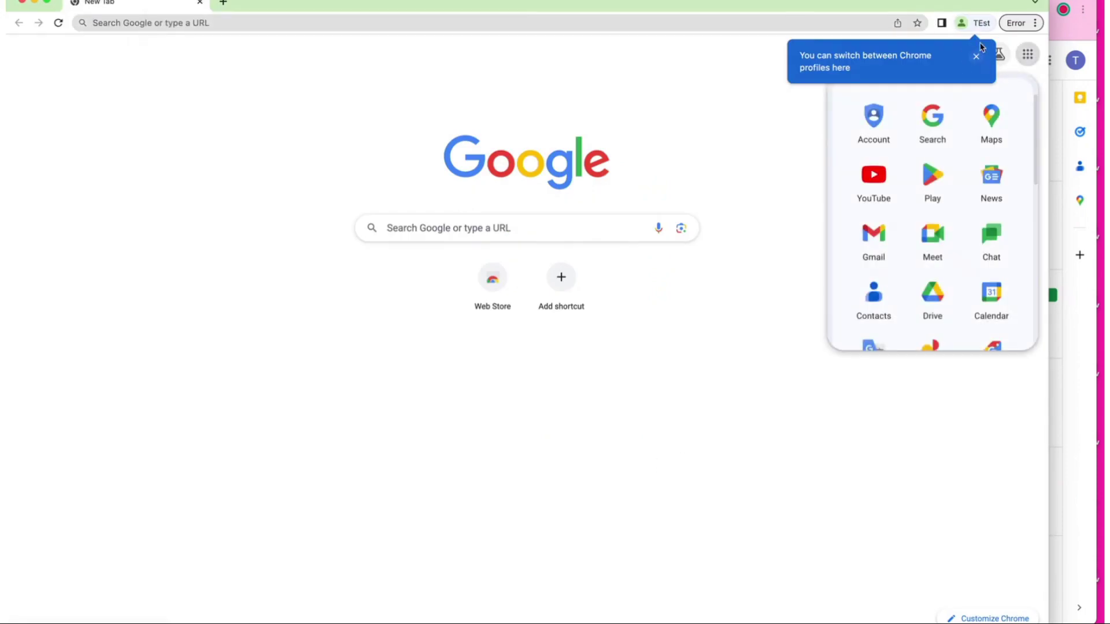
{"action": "left_click", "coordinate": [975, 56]}
{"action": "left_click", "coordinate": [1028, 55]}
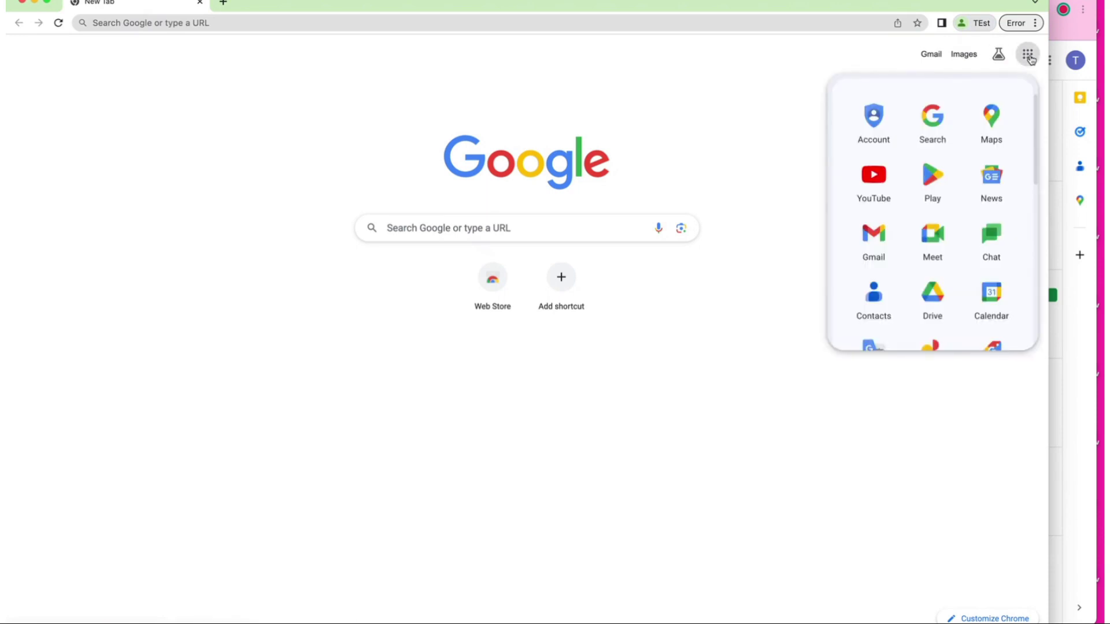
{"action": "left_click", "coordinate": [930, 54]}
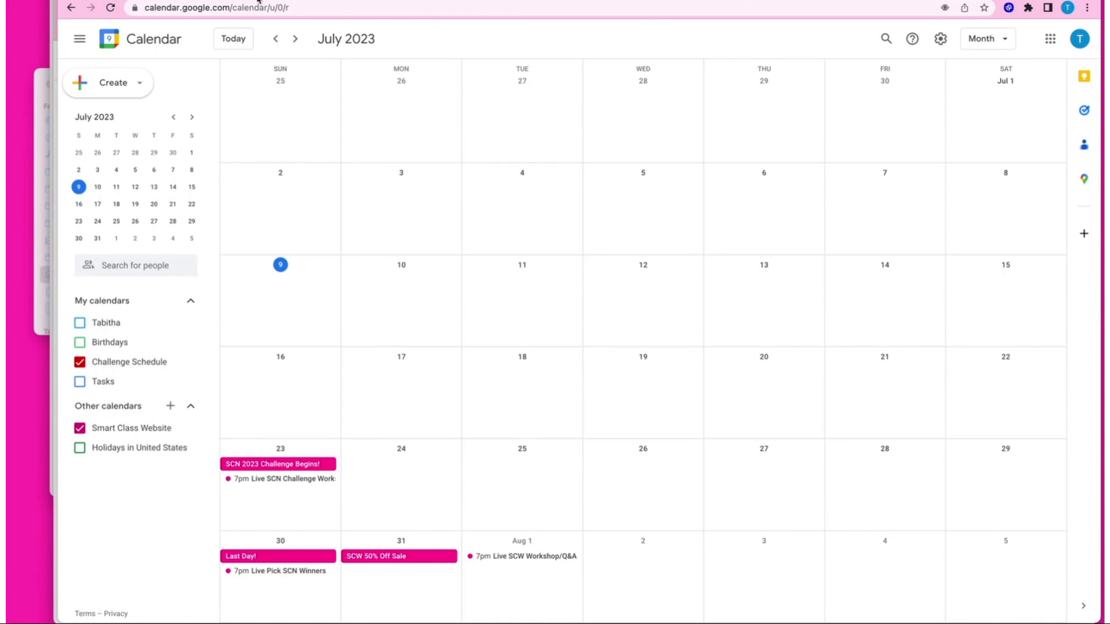
With the Calendar window moved aside, advance Canva to 'Get Things Set Up', then return to Google Calendar.
{"action": "left_click_drag", "start_coordinate": [325, 1], "coordinate": [333, 37]}
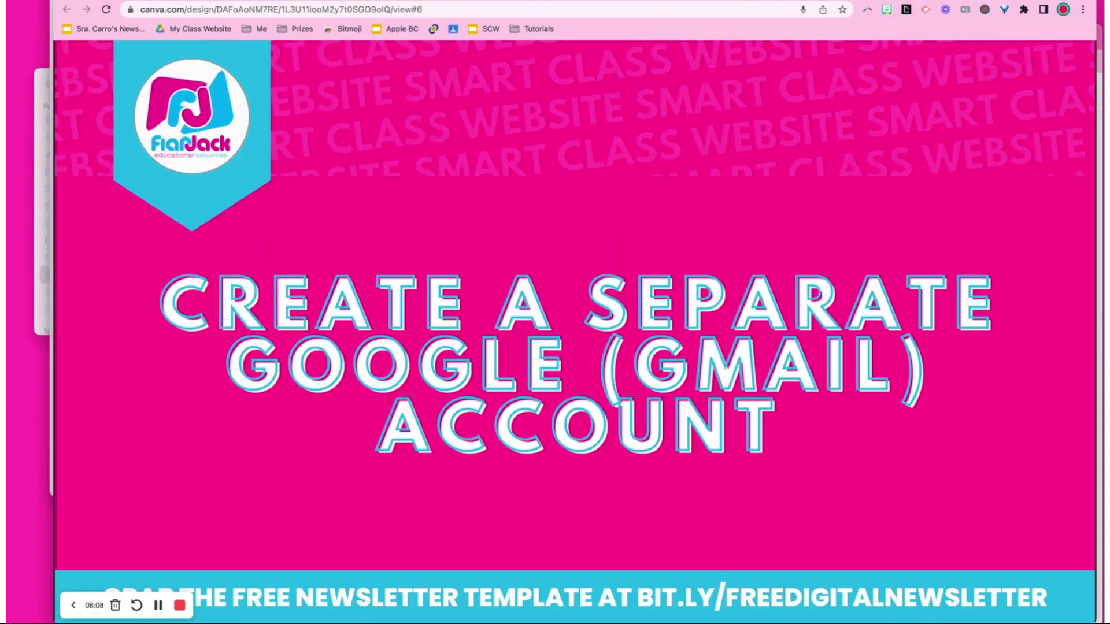
{"action": "mouse_move", "coordinate": [719, 193]}
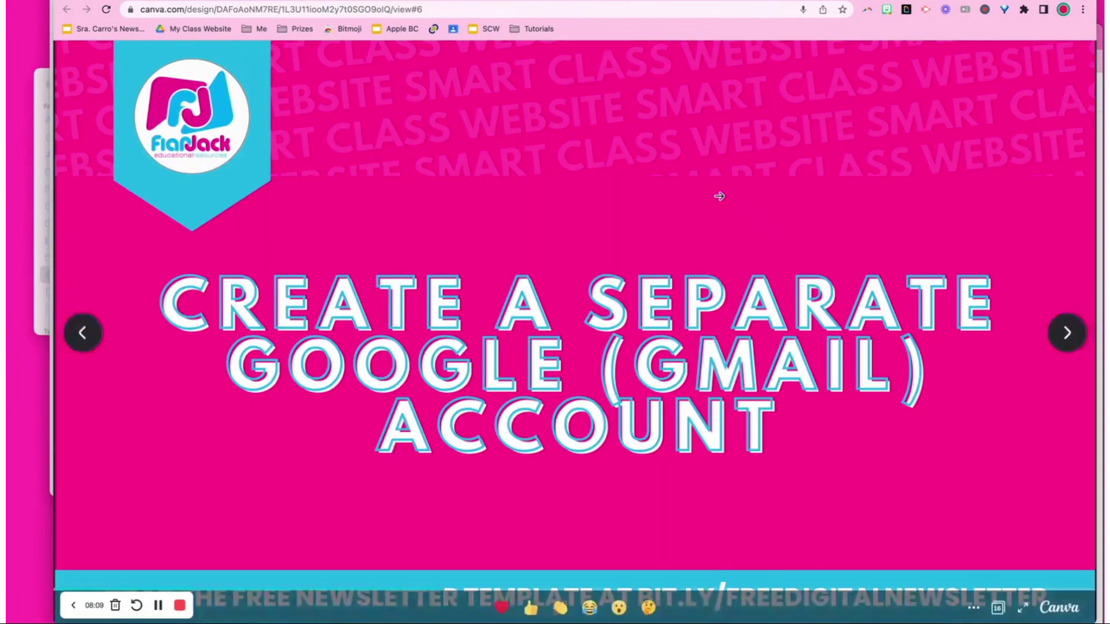
{"action": "left_click", "coordinate": [1067, 333]}
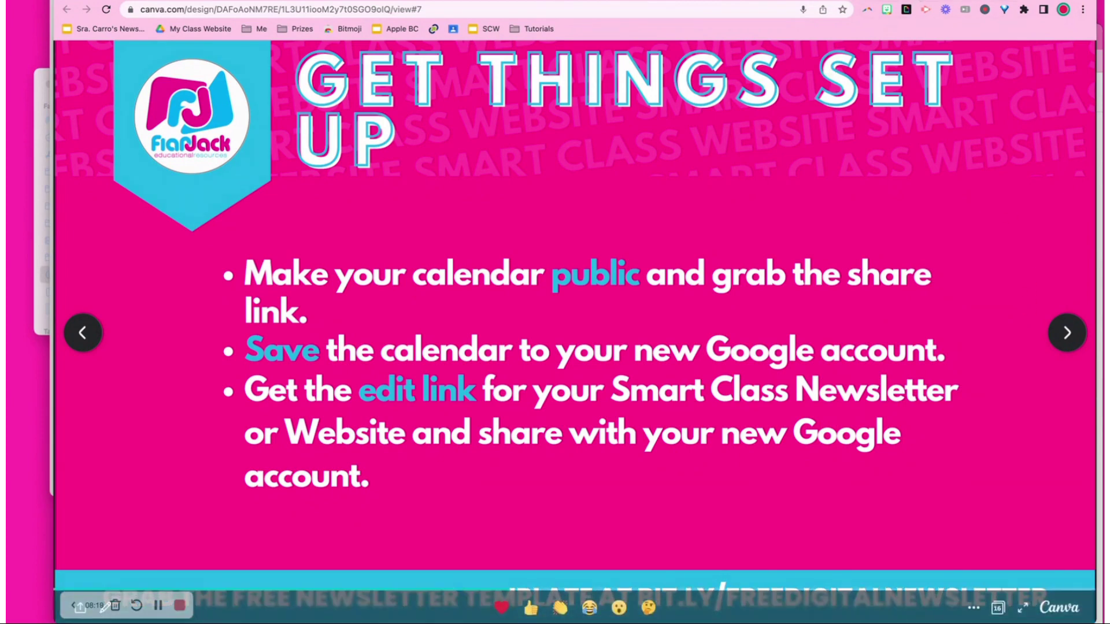
{"action": "left_click", "coordinate": [913, 1]}
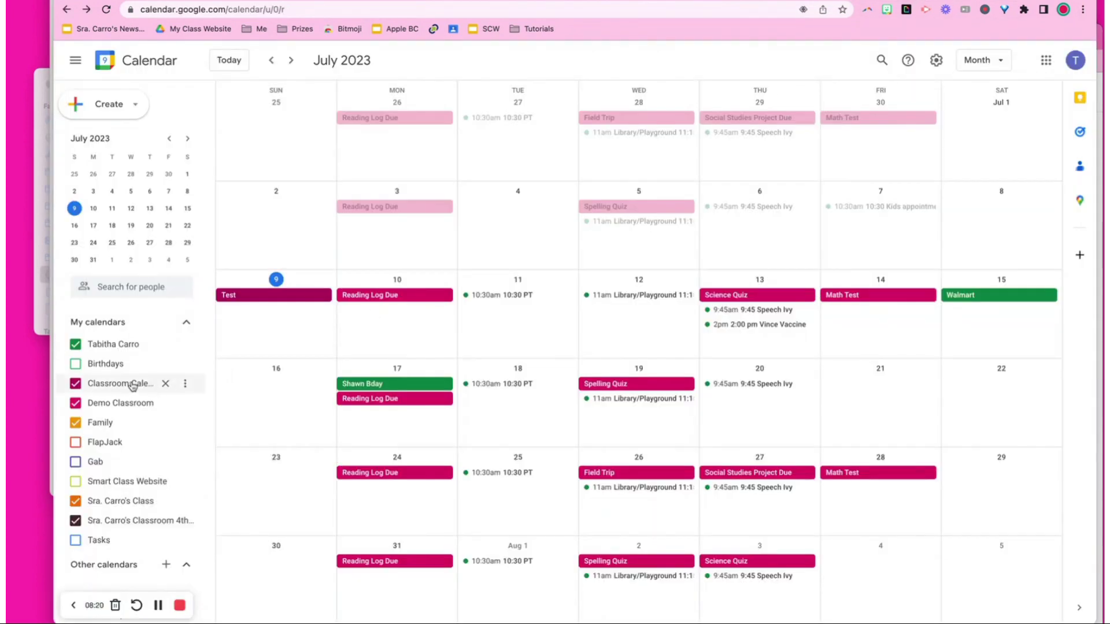
Make Classroom Calendar available to the public in its Settings and sharing page.
{"action": "left_click", "coordinate": [185, 384]}
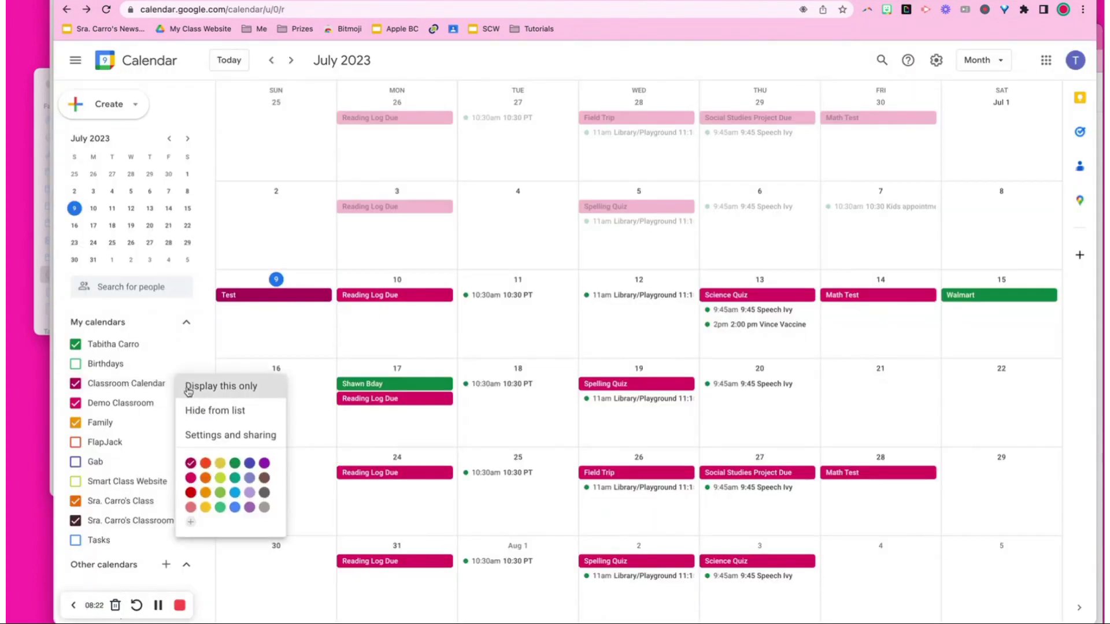
{"action": "left_click", "coordinate": [208, 438]}
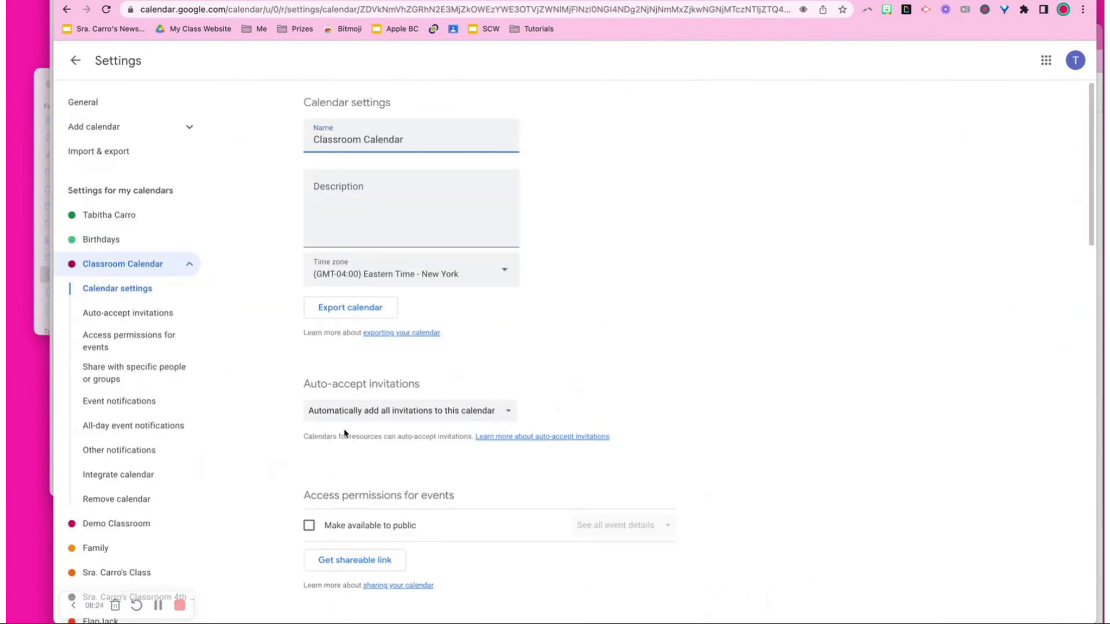
{"action": "scroll", "coordinate": [426, 455], "scroll_direction": "down", "scroll_amount": 1}
{"action": "scroll", "coordinate": [426, 455], "scroll_direction": "down", "scroll_amount": 2}
{"action": "left_click", "coordinate": [309, 374]}
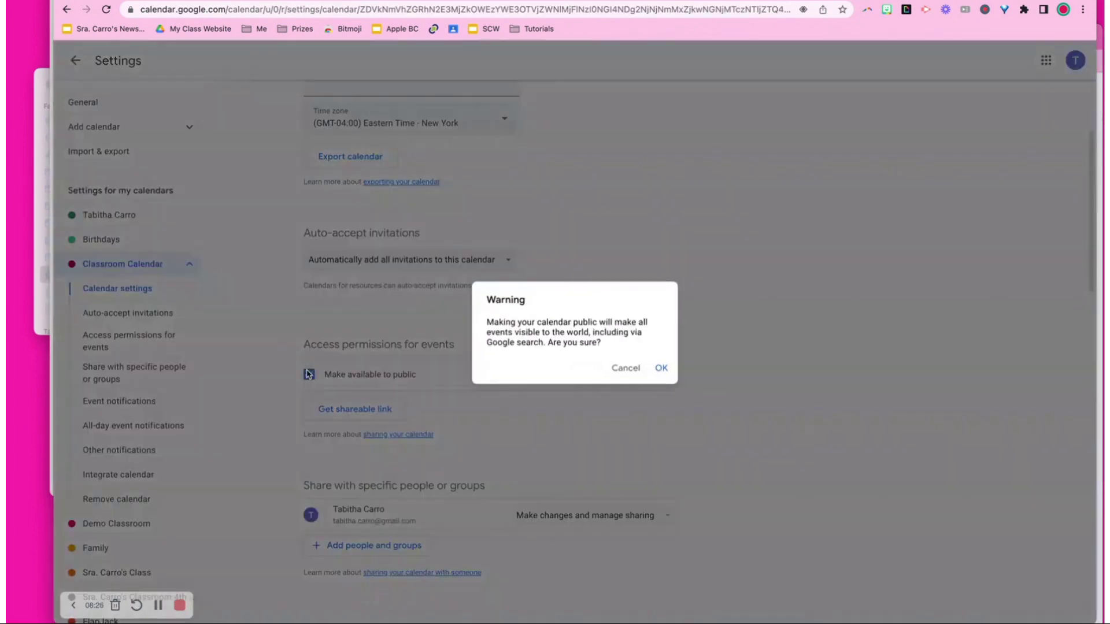
{"action": "left_click", "coordinate": [661, 368]}
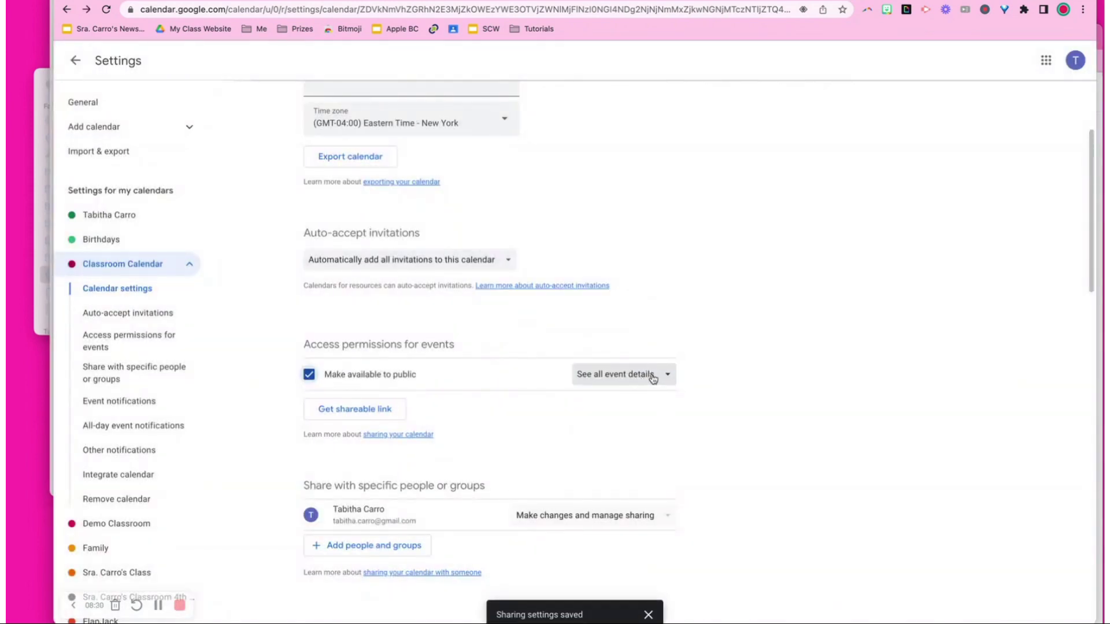
Copy Classroom Calendar's shareable link and bring the second account's calendar window forward.
{"action": "left_click", "coordinate": [372, 410]}
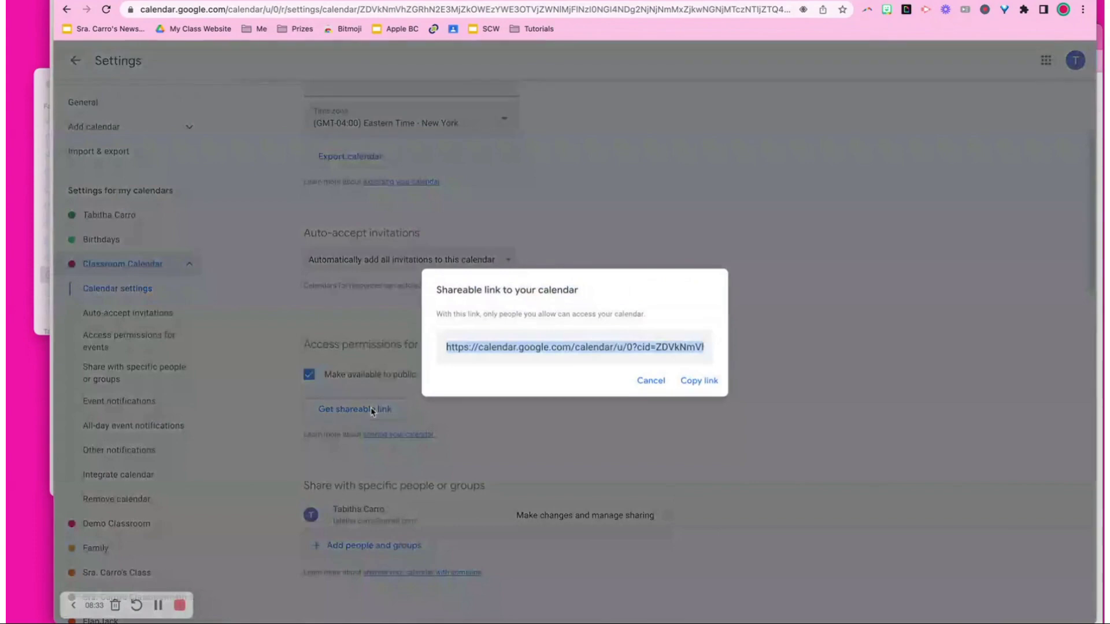
{"action": "left_click", "coordinate": [703, 386]}
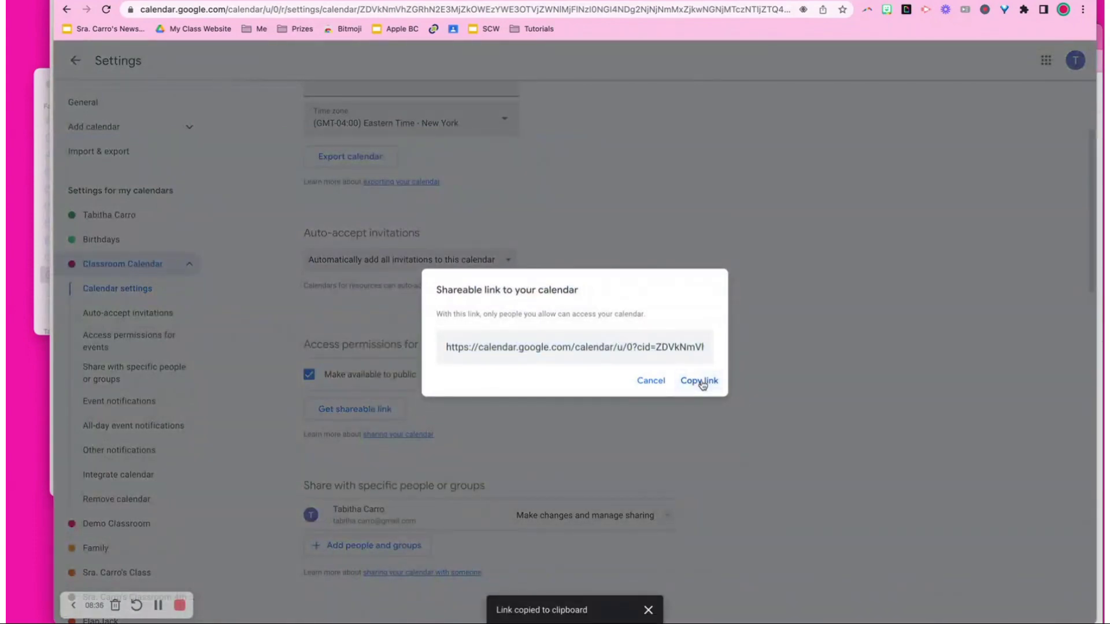
{"action": "left_click_drag", "start_coordinate": [1051, 0], "coordinate": [1039, 0]}
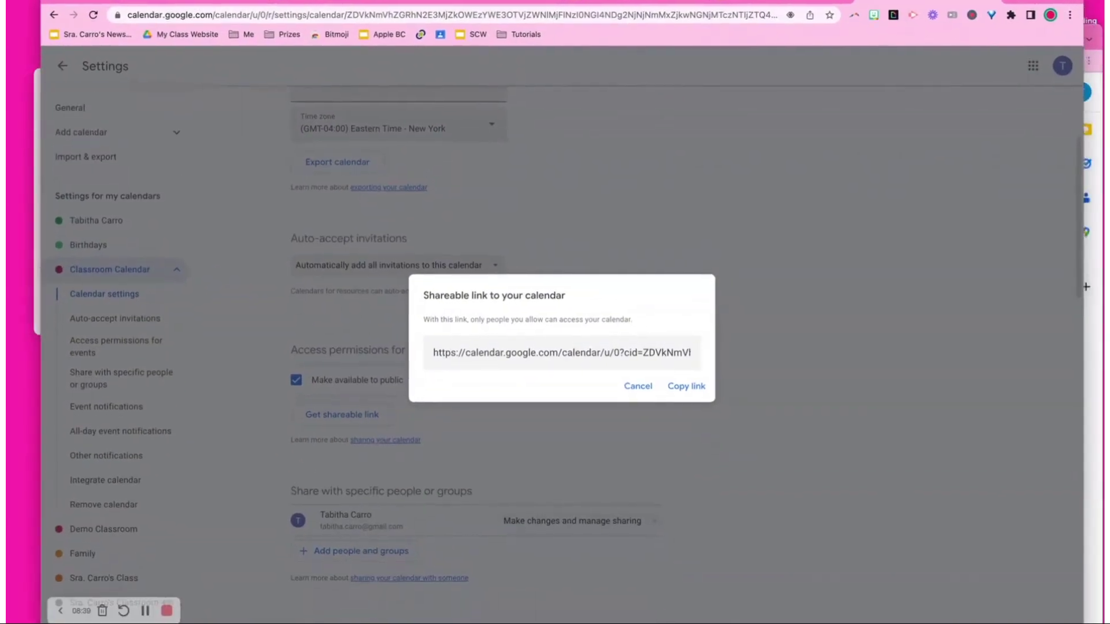
{"action": "left_click", "coordinate": [1091, 29]}
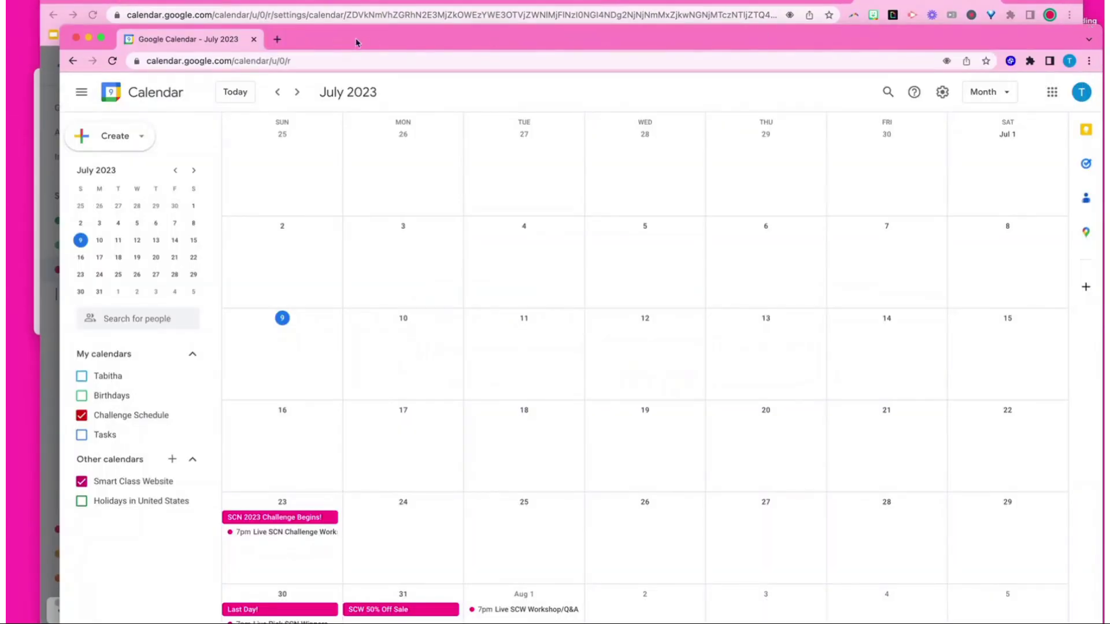
Load the copied Classroom Calendar link in the second account's Google Calendar.
{"action": "left_click", "coordinate": [278, 62]}
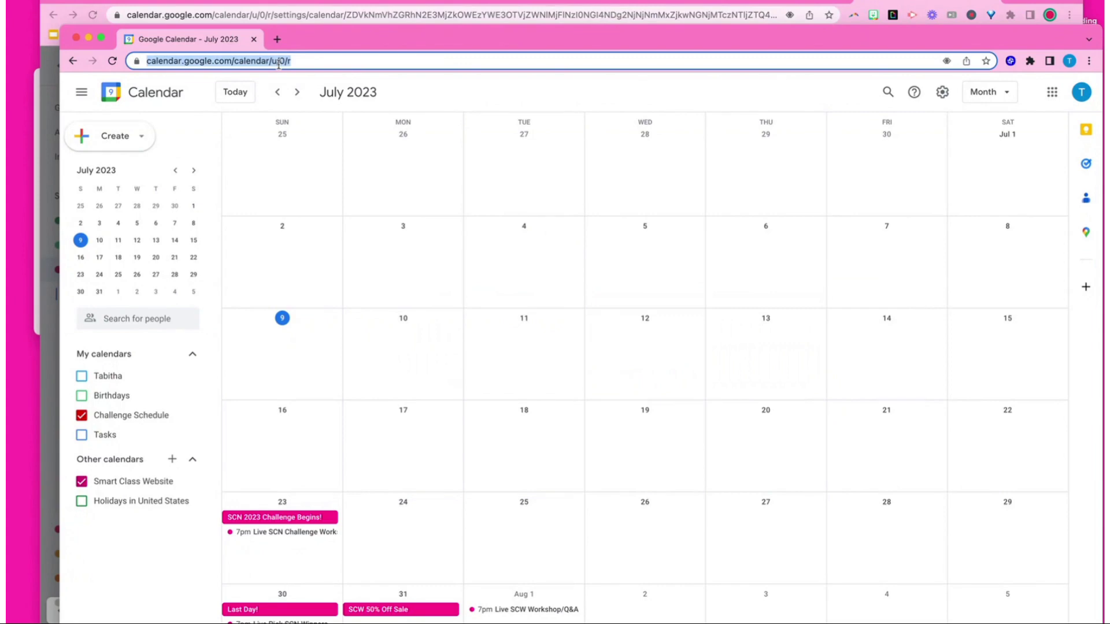
{"action": "key", "text": "super+v"}
{"action": "key", "text": "Return"}
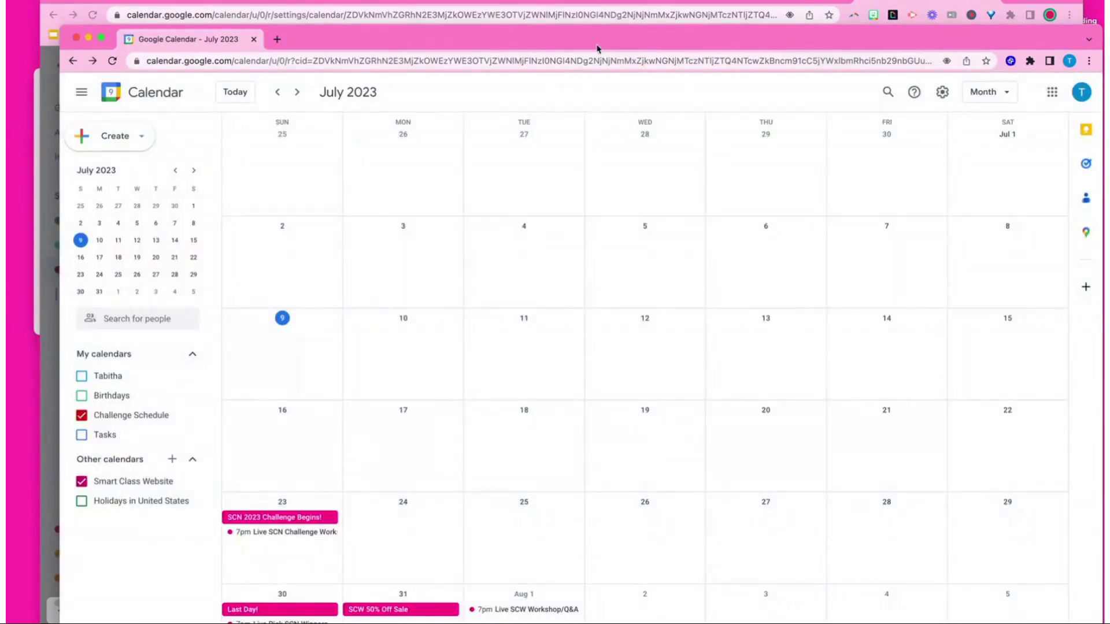
Hide Challenge Schedule and Smart Class Website so only Classroom Calendar events show.
{"action": "left_click_drag", "start_coordinate": [595, 45], "coordinate": [595, 0]}
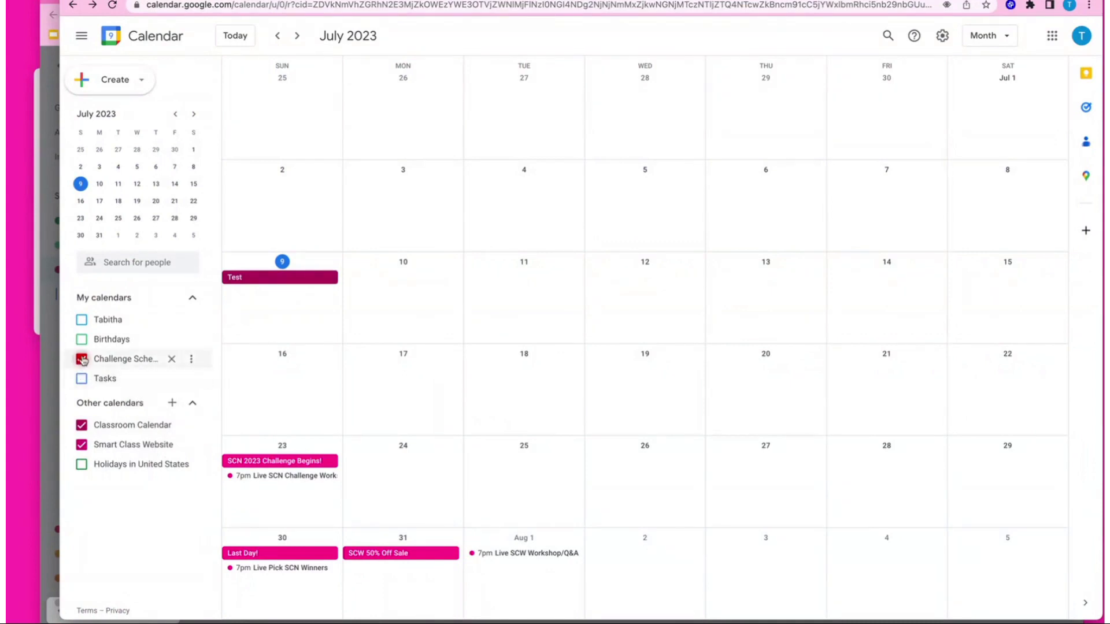
{"action": "left_click", "coordinate": [82, 358]}
{"action": "left_click", "coordinate": [82, 445]}
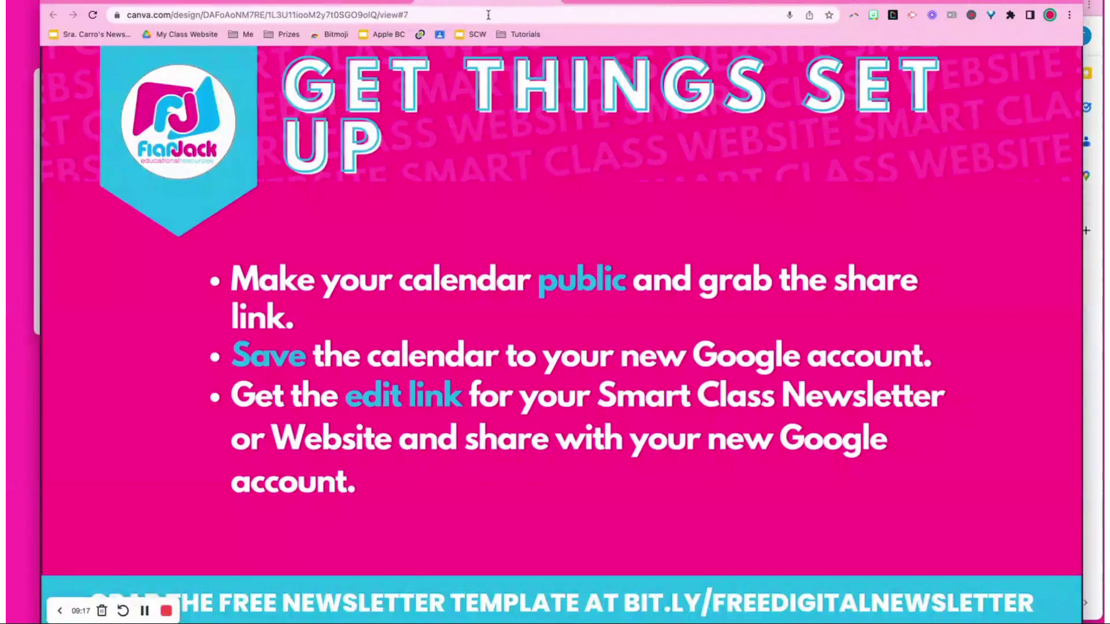
Keep the Canva slideshow on the 'Get Things Set Up' slide.
{"action": "mouse_move", "coordinate": [1024, 332]}
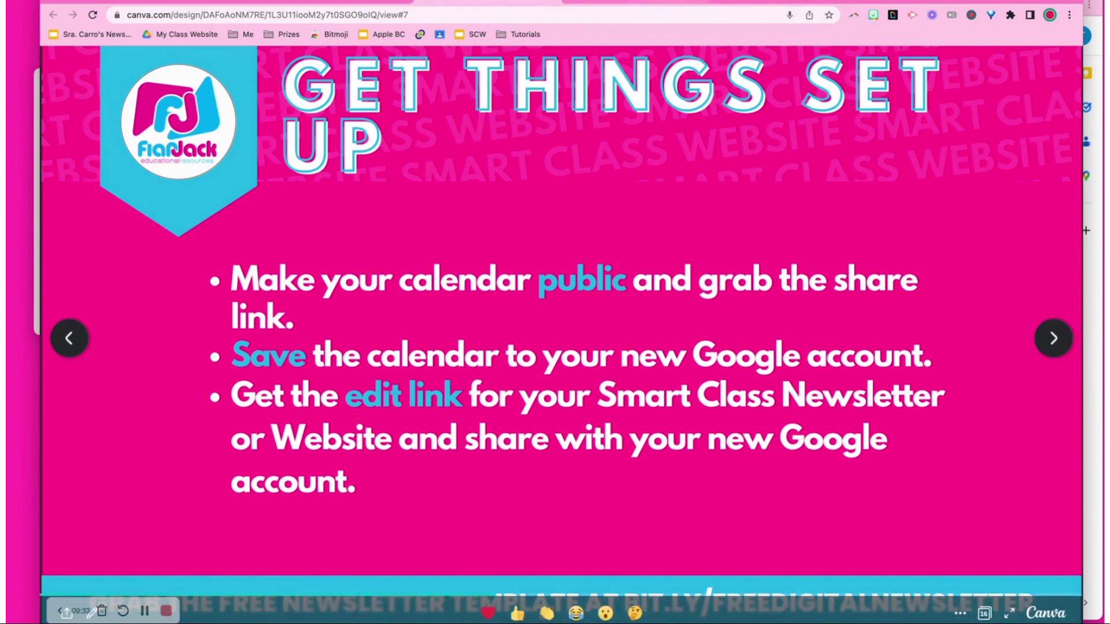
Share the class website presentation as Editor to anyone with the link and copy the link.
{"action": "left_click", "coordinate": [642, 3]}
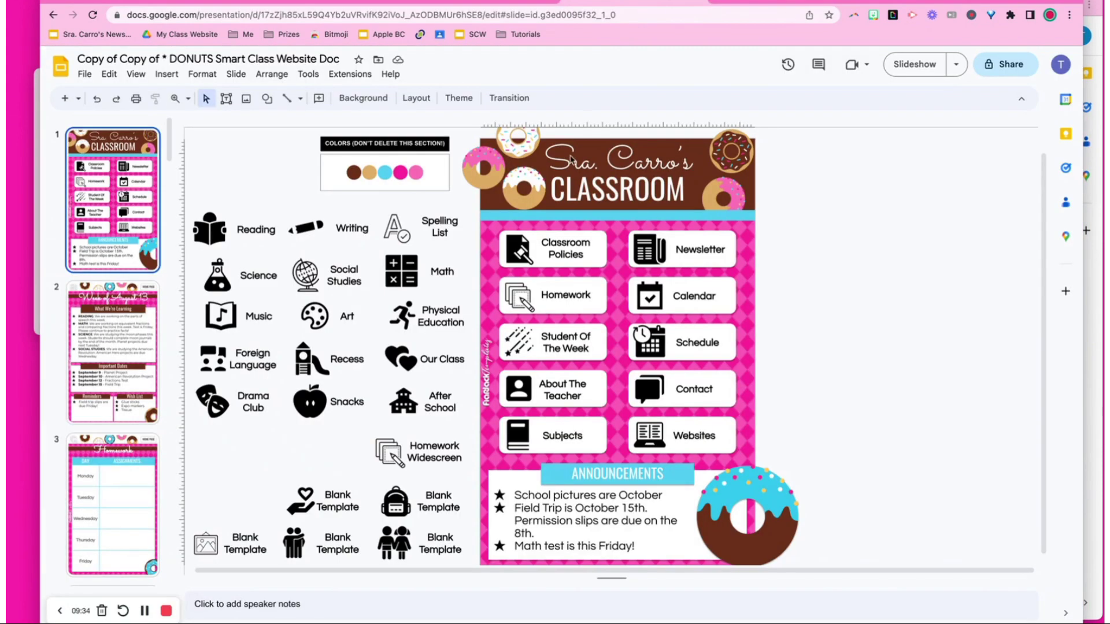
{"action": "left_click", "coordinate": [1013, 66]}
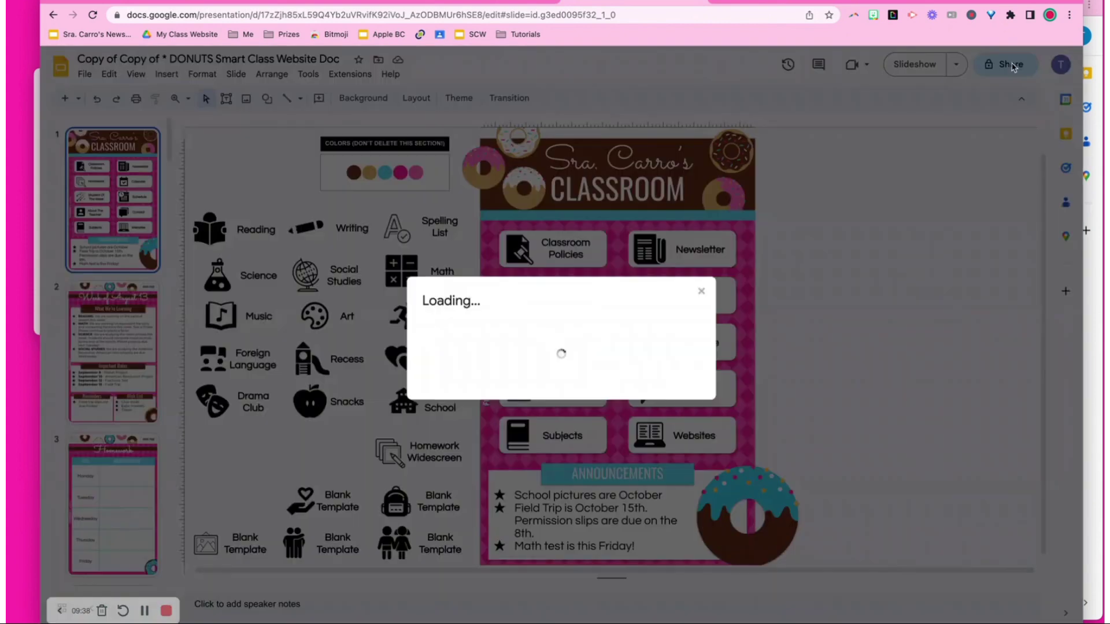
{"action": "left_click", "coordinate": [469, 398]}
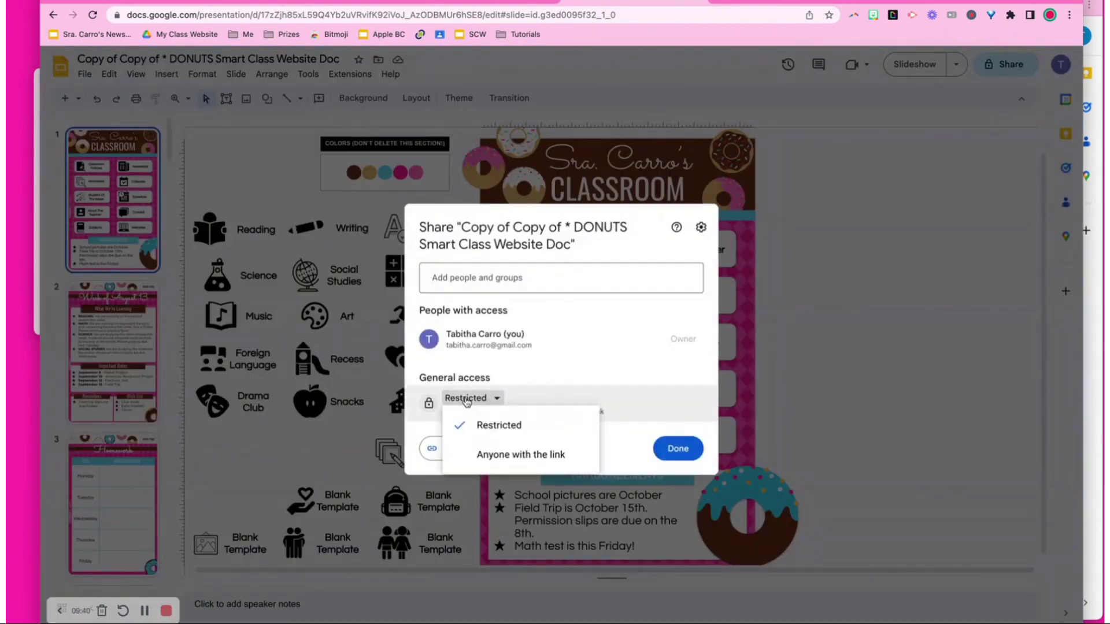
{"action": "left_click", "coordinate": [497, 456]}
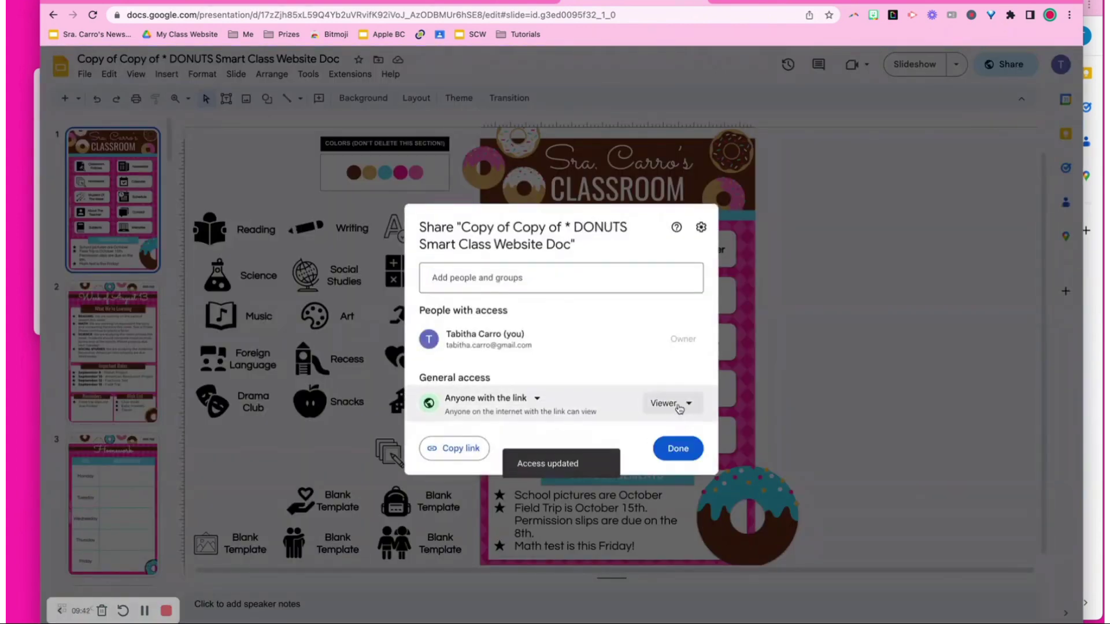
{"action": "left_click", "coordinate": [670, 403]}
{"action": "left_click", "coordinate": [689, 510]}
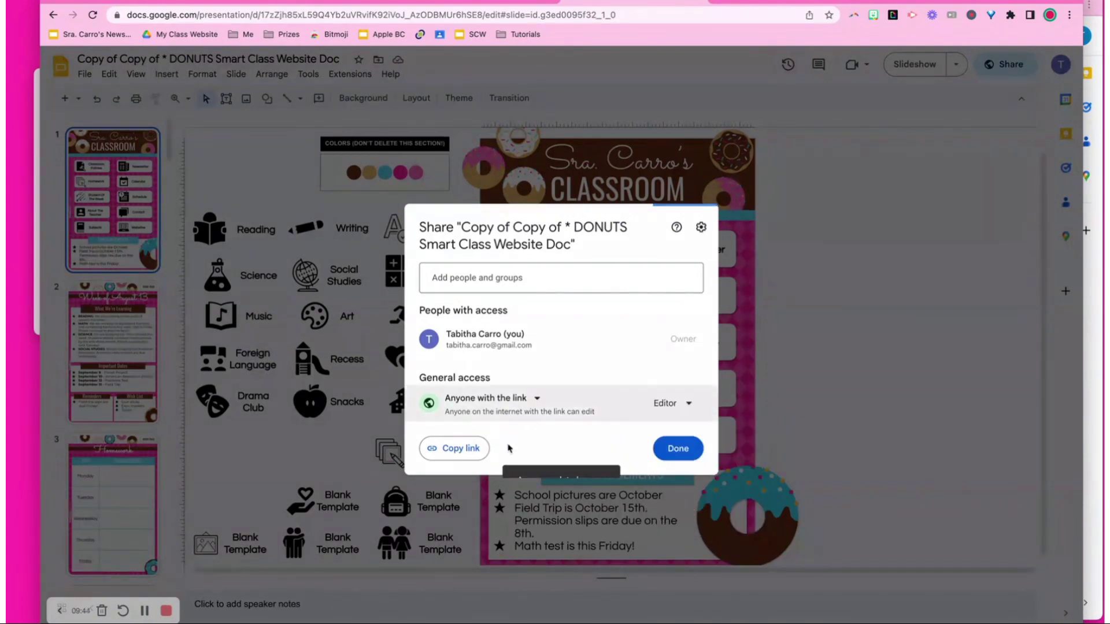
{"action": "left_click", "coordinate": [461, 453]}
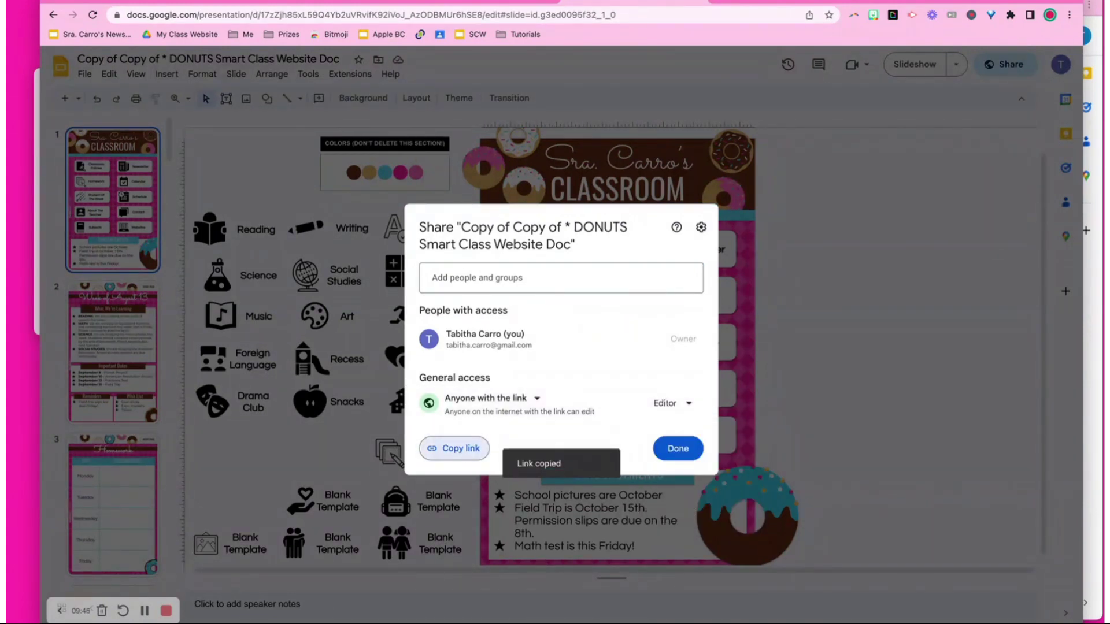
Open the presentation link in the second account, then show Canva's Plus Docs slide.
{"action": "key", "text": "super+grave"}
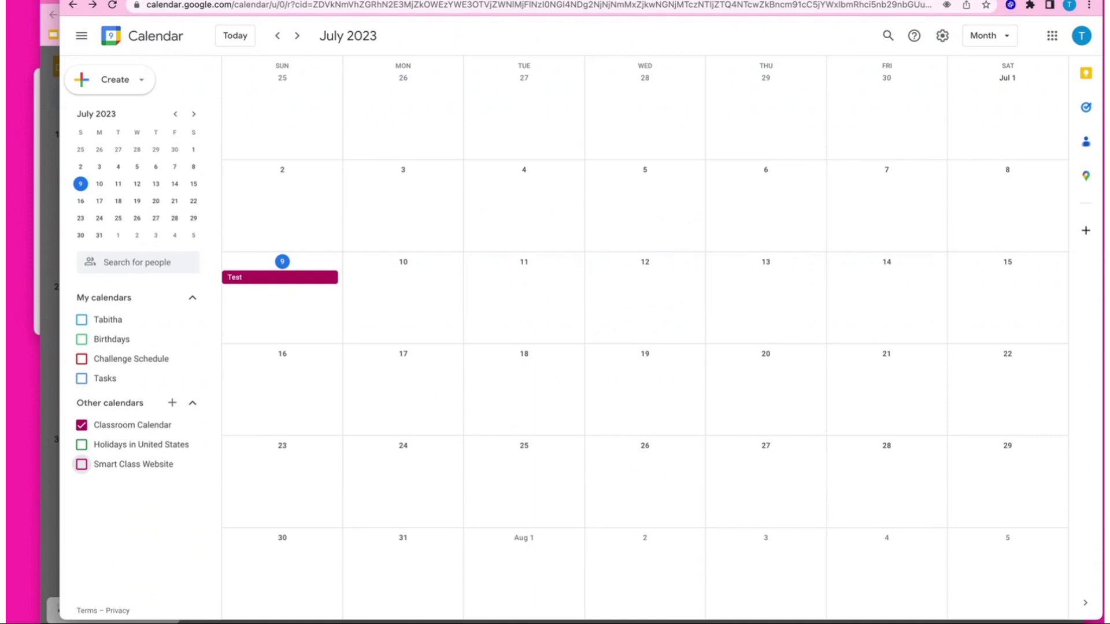
{"action": "key", "text": "ctrl+t"}
{"action": "key", "text": "super+v"}
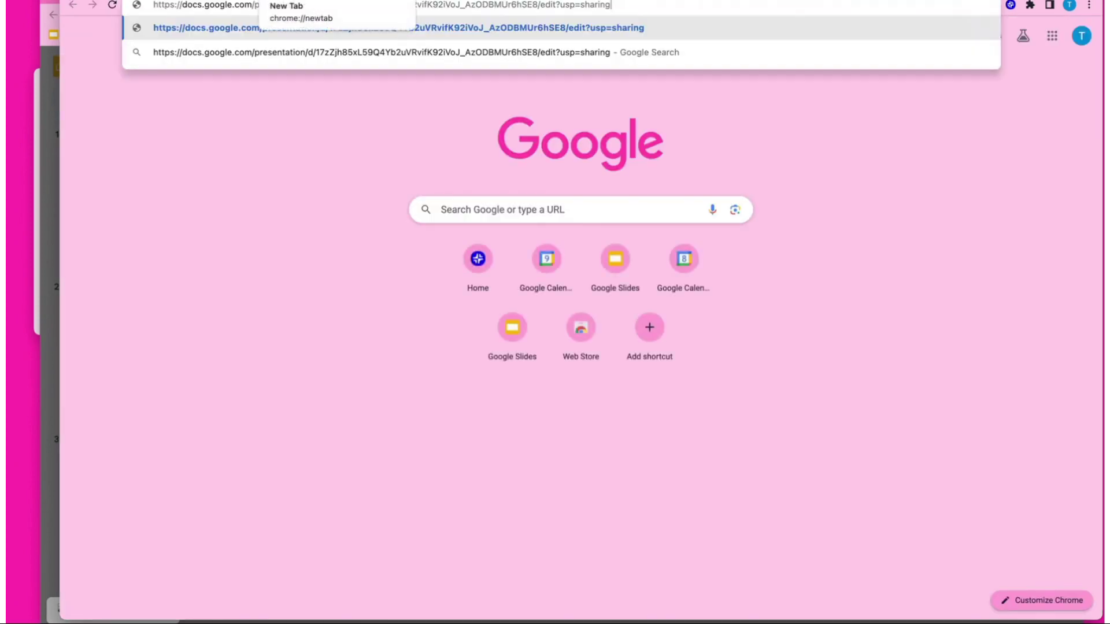
{"action": "key", "text": "Return"}
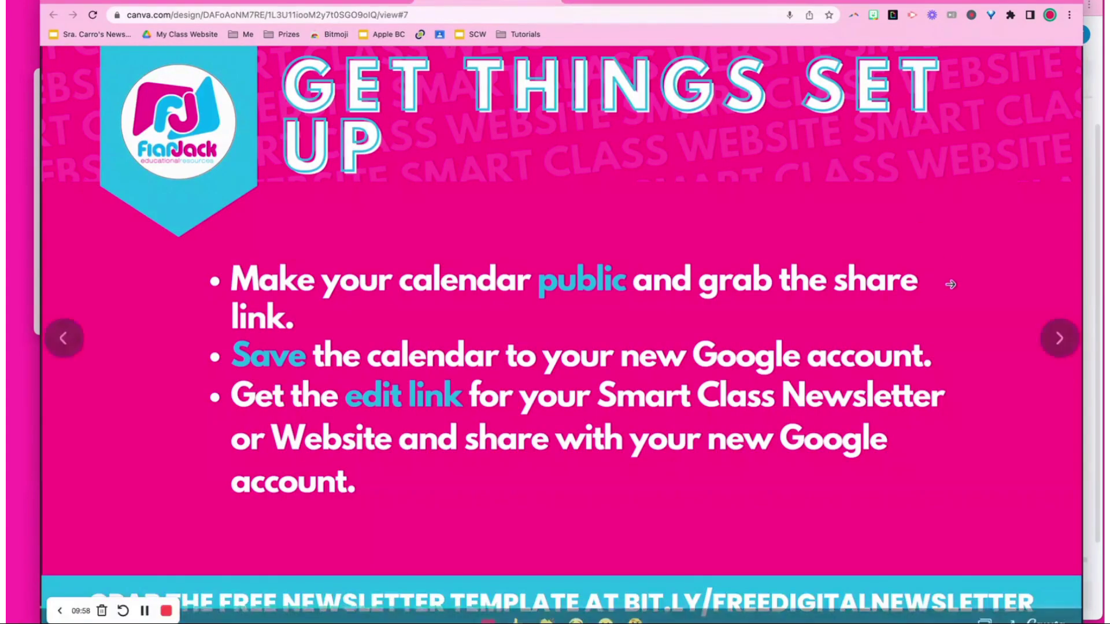
{"action": "left_click", "coordinate": [1059, 339]}
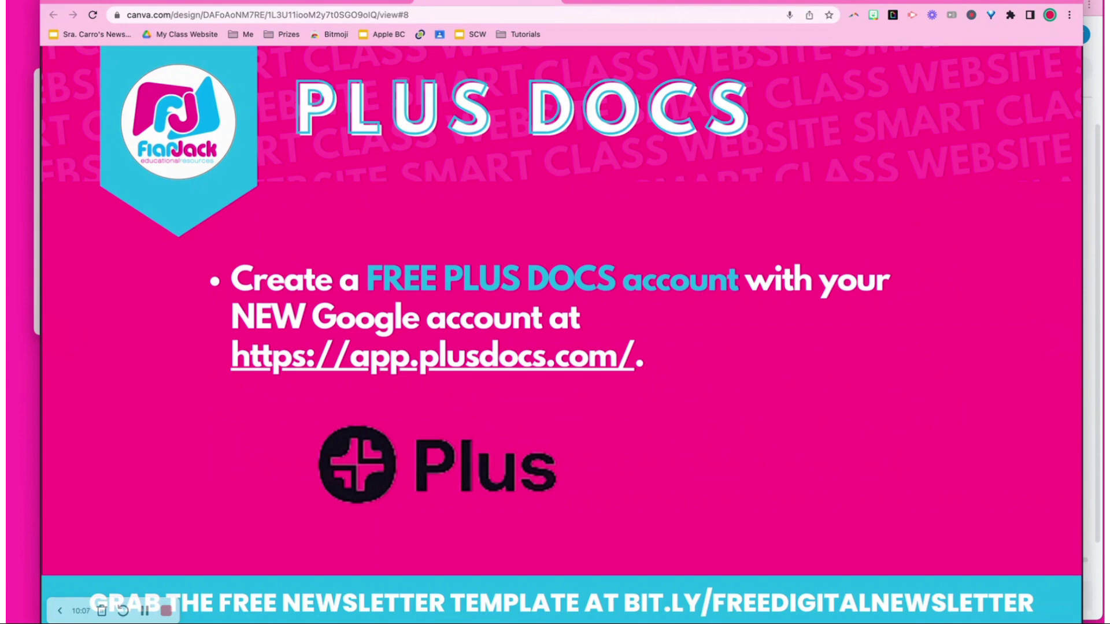
Copy the app.plusdocs.com link from the slide and load it in a new tab.
{"action": "right_click", "coordinate": [515, 370]}
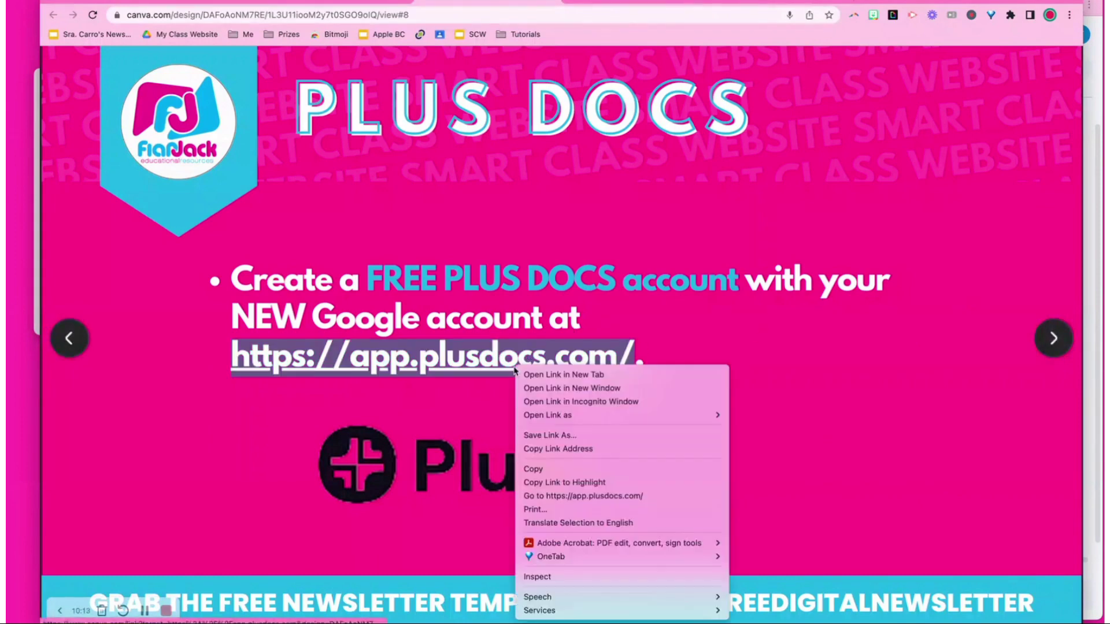
{"action": "left_click", "coordinate": [601, 449]}
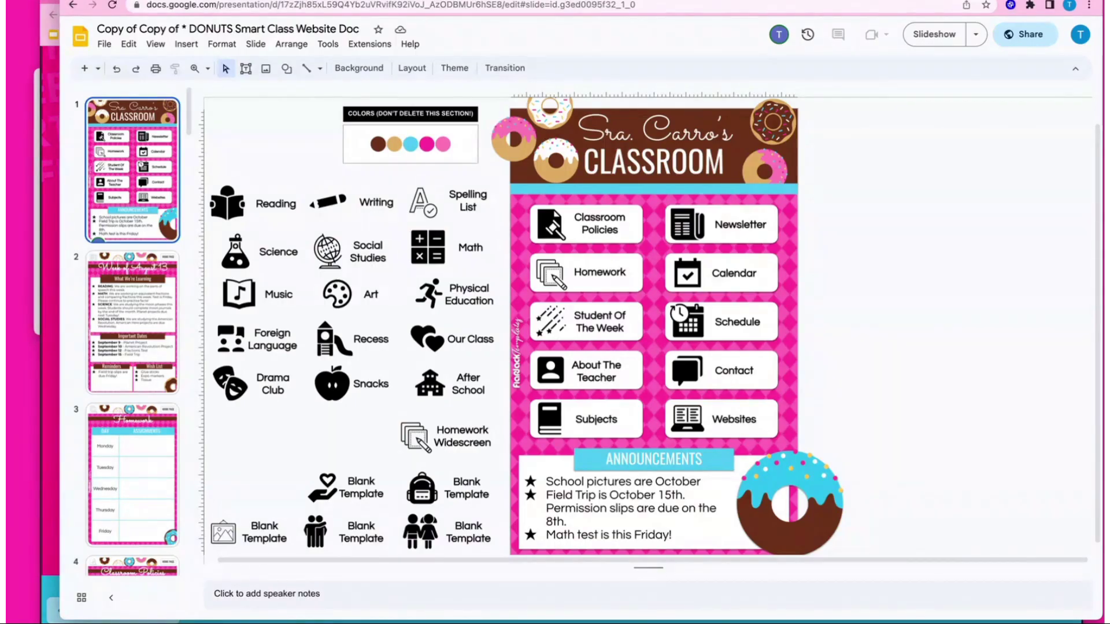
{"action": "key", "text": "super+t"}
{"action": "key", "text": "super+v"}
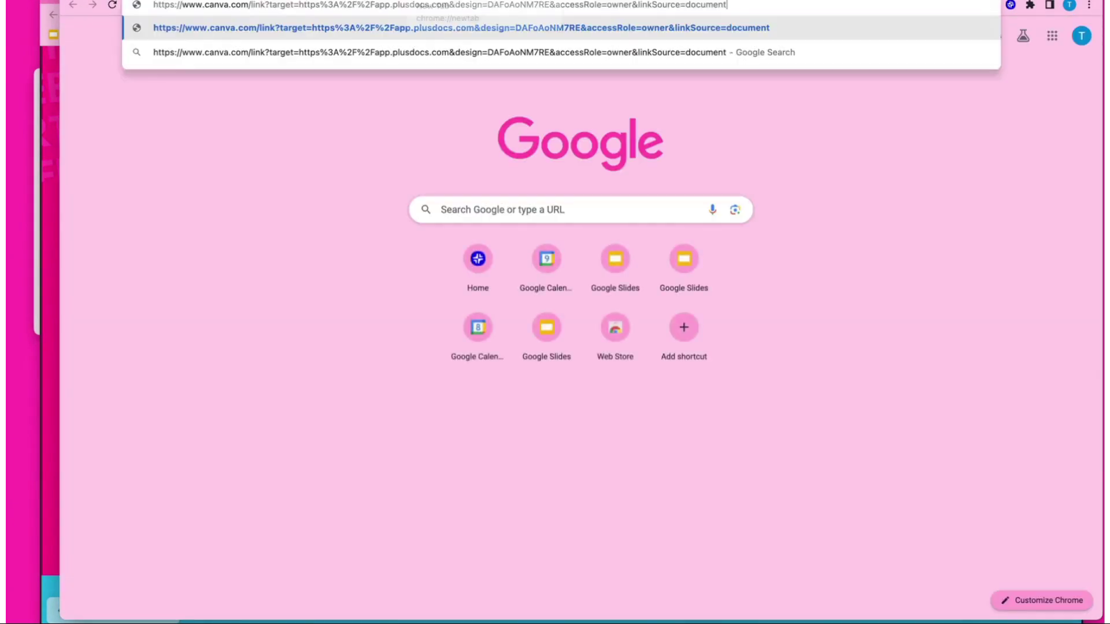
{"action": "key", "text": "Return"}
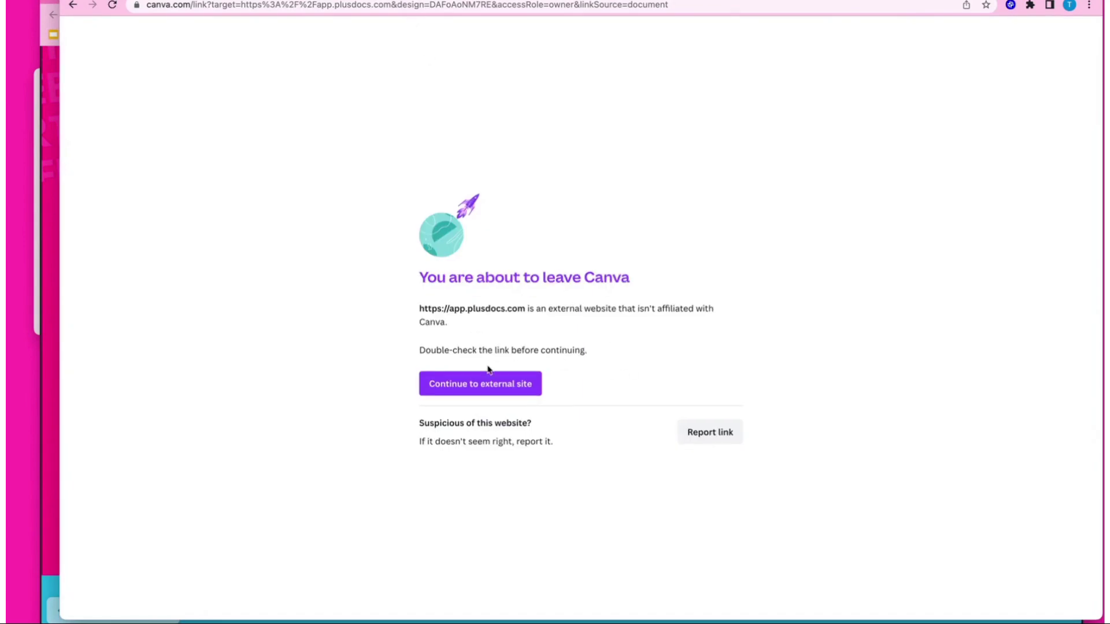
Continue to the Plus Docs Personal page, then bring the Canva presentation back.
{"action": "left_click", "coordinate": [498, 386]}
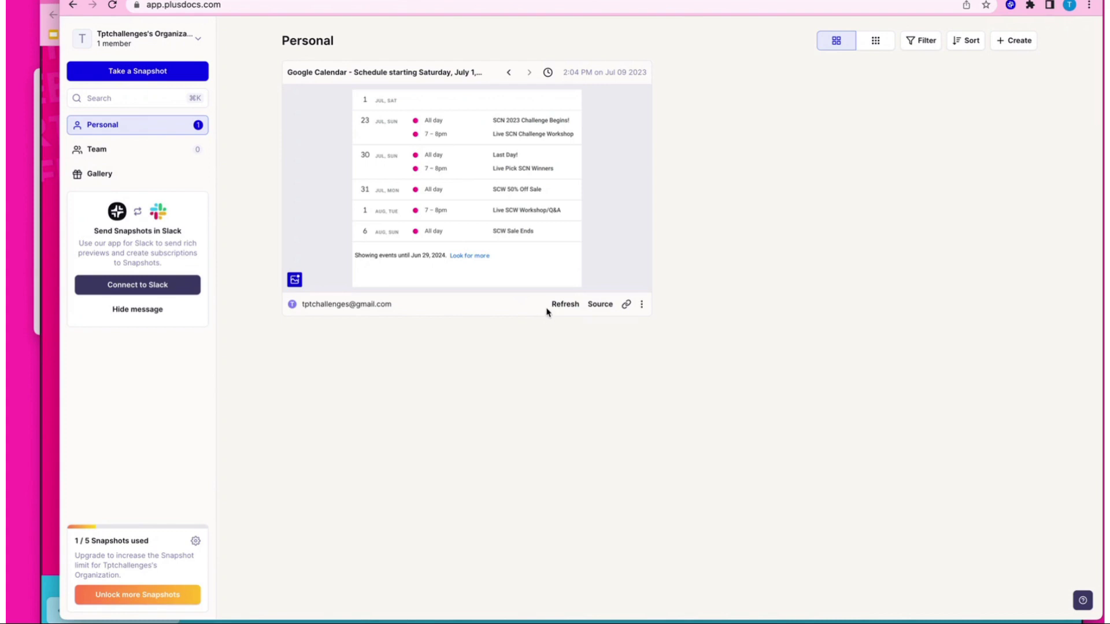
{"action": "left_click", "coordinate": [42, 310]}
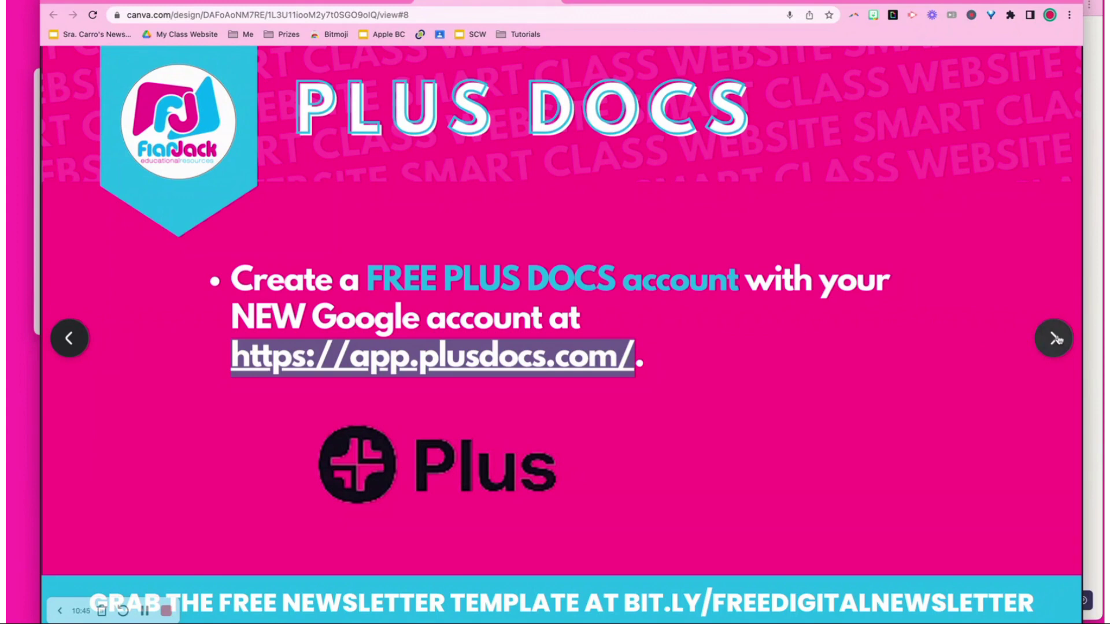
Copy the Chrome extension's web store link from slide 9 and switch to the Plus Docs window.
{"action": "left_click", "coordinate": [1053, 338]}
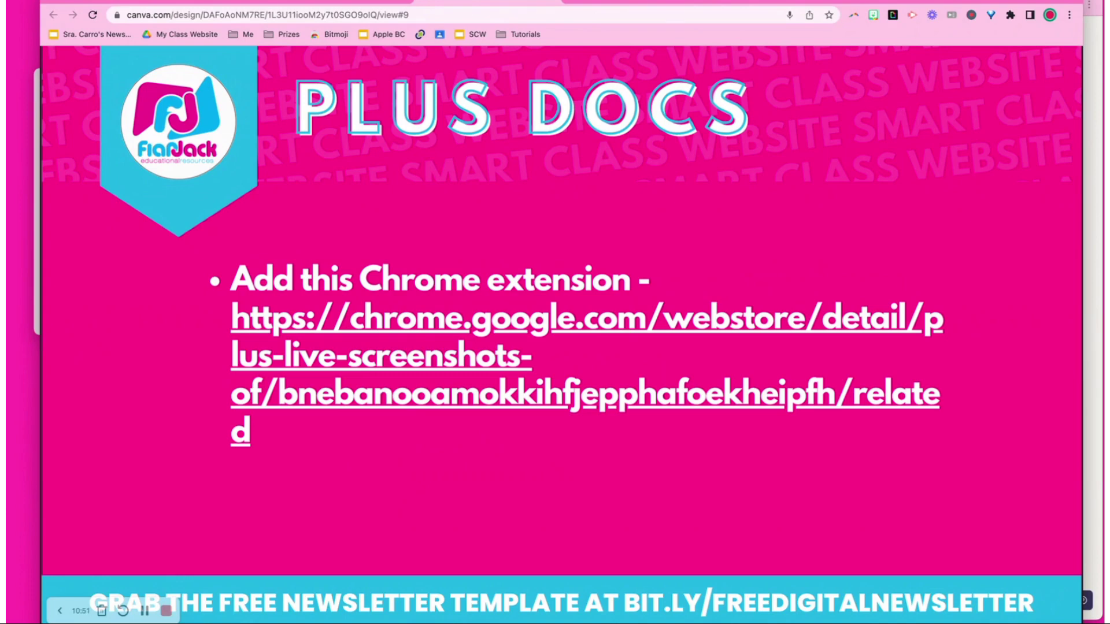
{"action": "mouse_move", "coordinate": [1055, 339]}
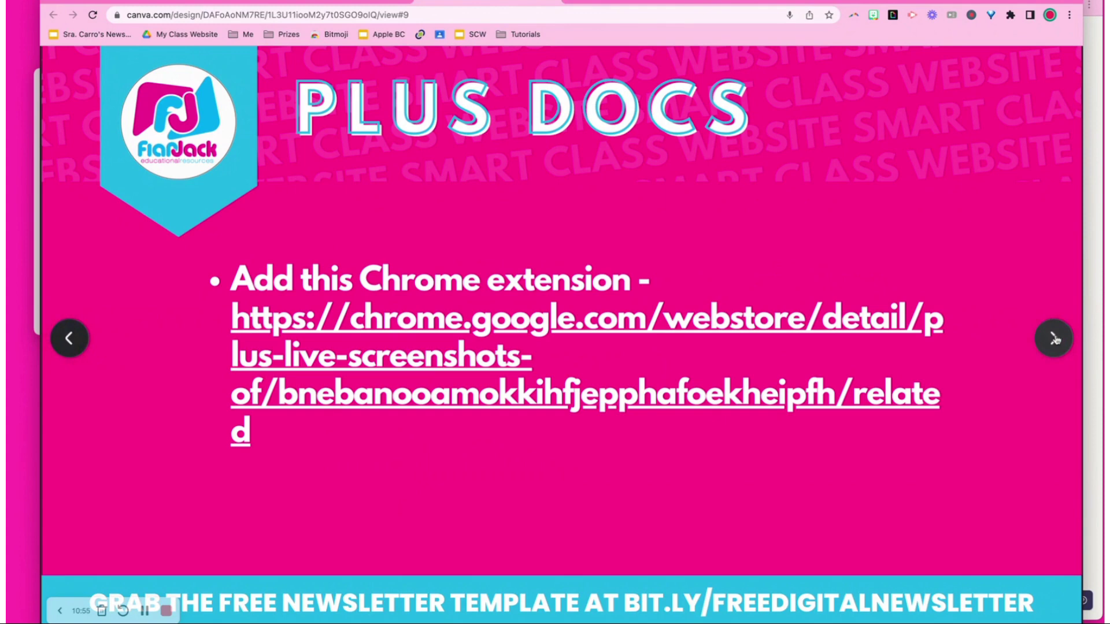
{"action": "left_click", "coordinate": [1053, 341]}
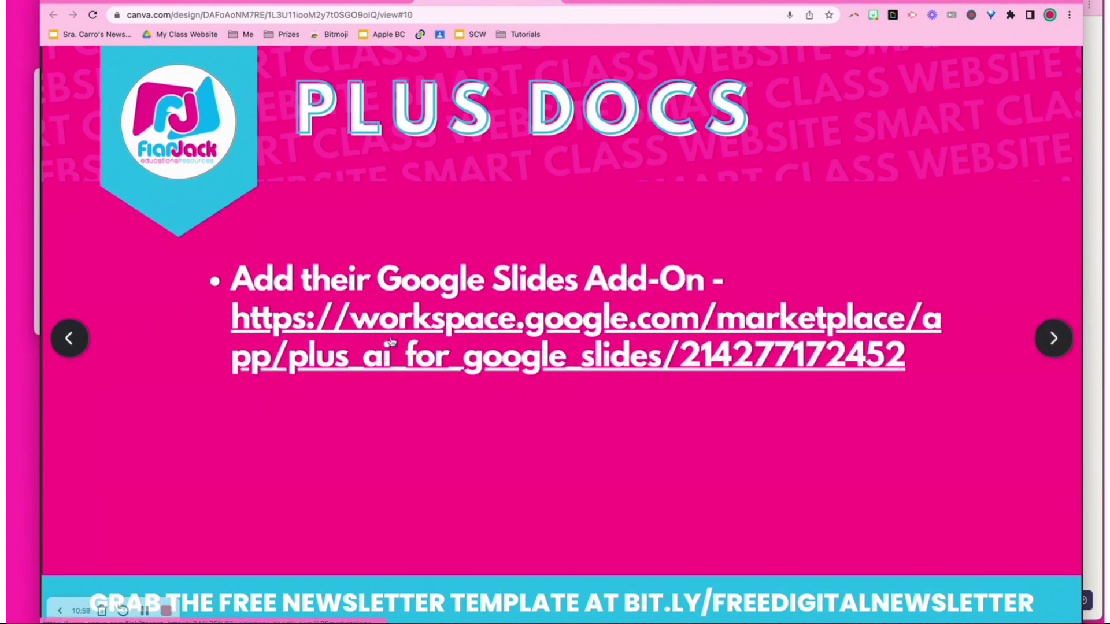
{"action": "left_click", "coordinate": [70, 339]}
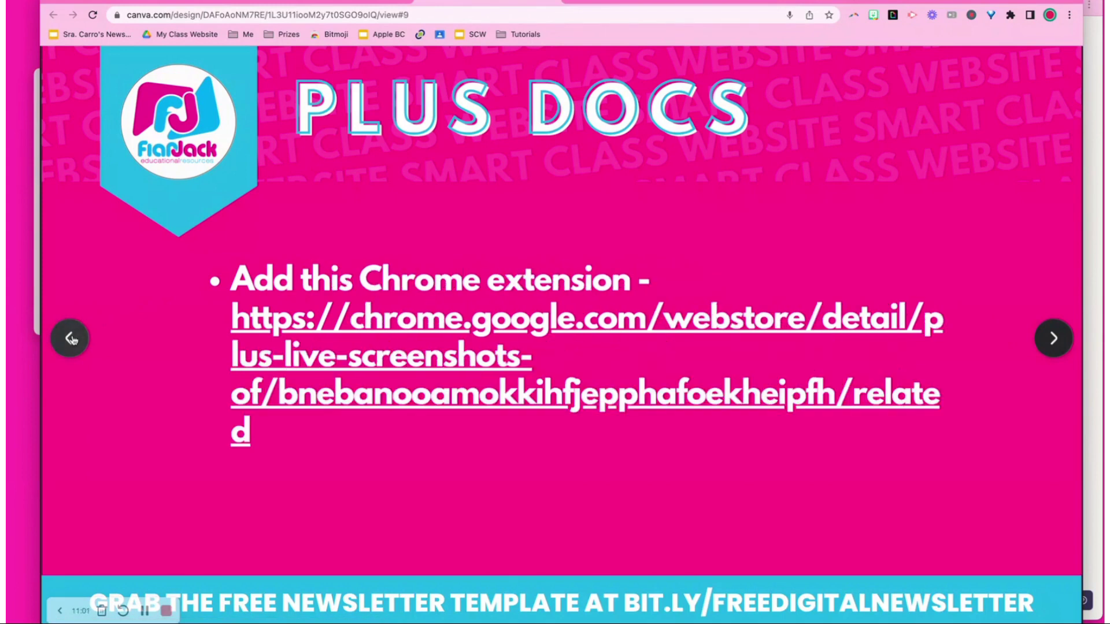
{"action": "right_click", "coordinate": [442, 322]}
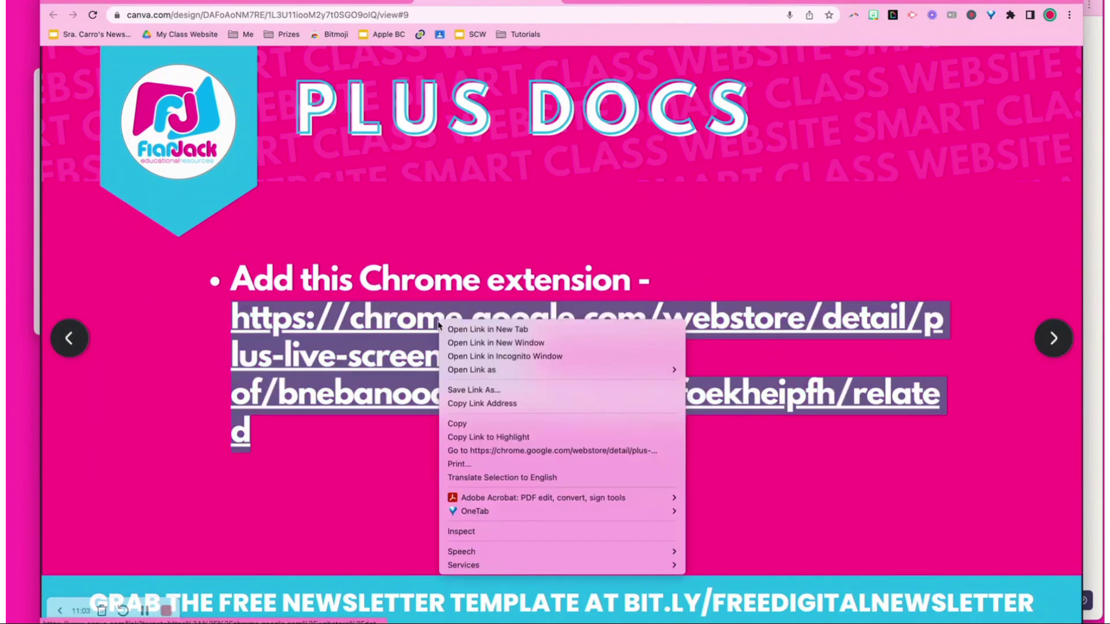
{"action": "left_click", "coordinate": [501, 404]}
{"action": "key", "text": "super+grave"}
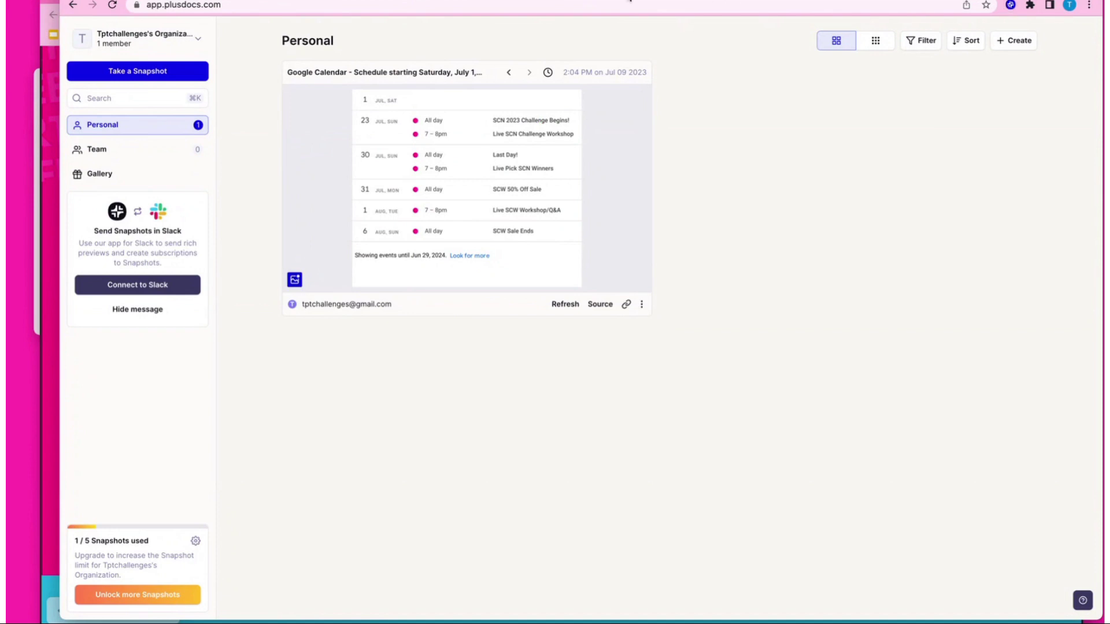
Open the Plus: Live screenshots web store listing and confirm the extension is pinned.
{"action": "key", "text": "ctrl+t"}
{"action": "key", "text": "ctrl+v"}
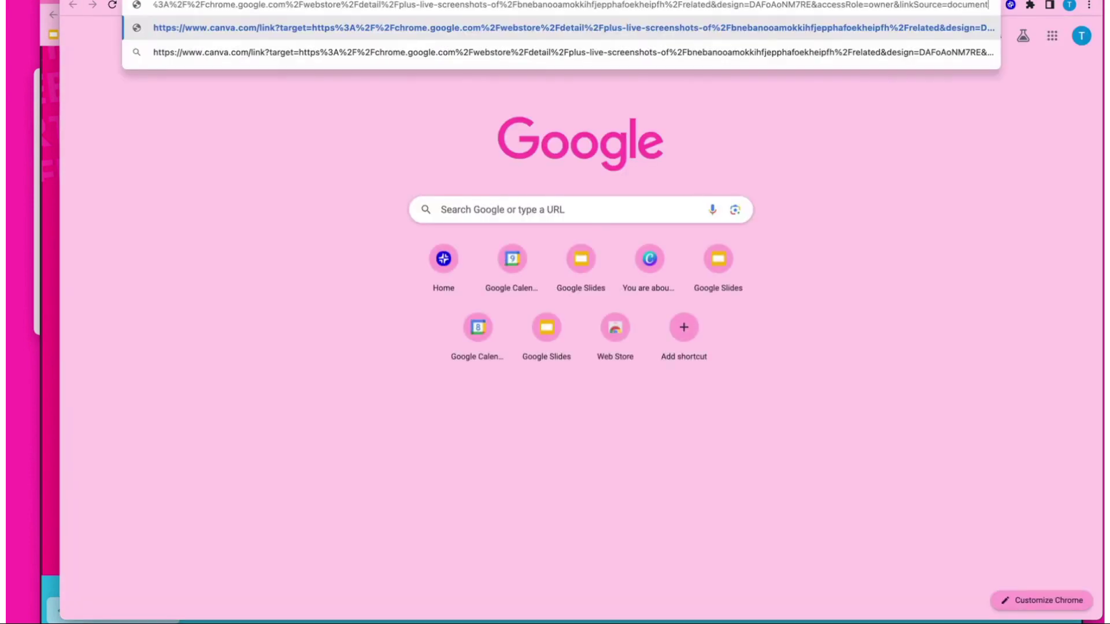
{"action": "key", "text": "Return"}
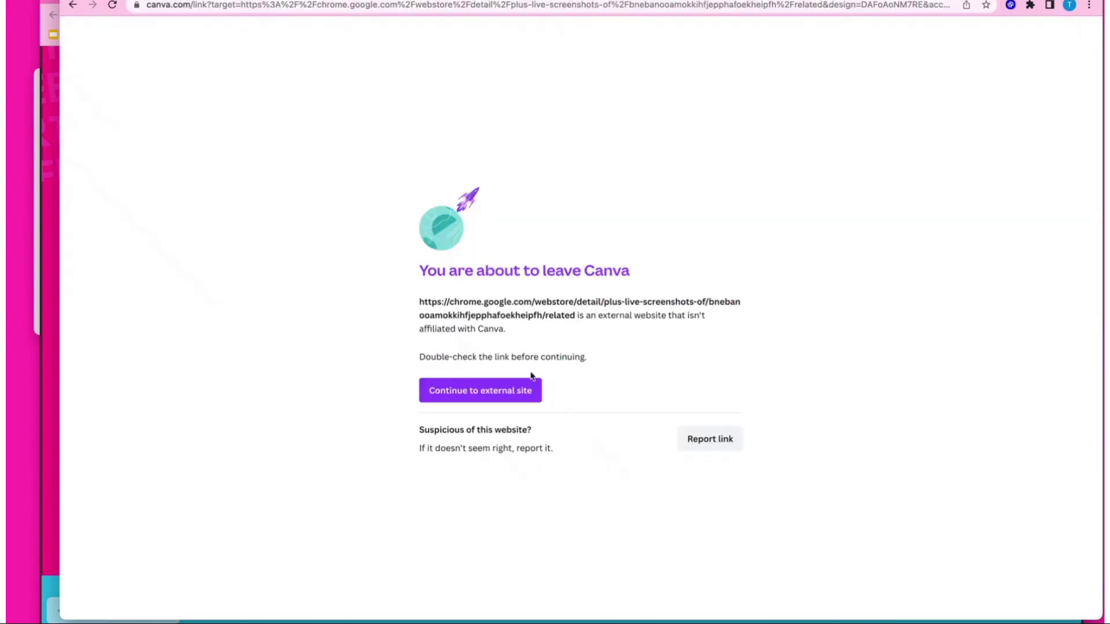
{"action": "left_click", "coordinate": [527, 389]}
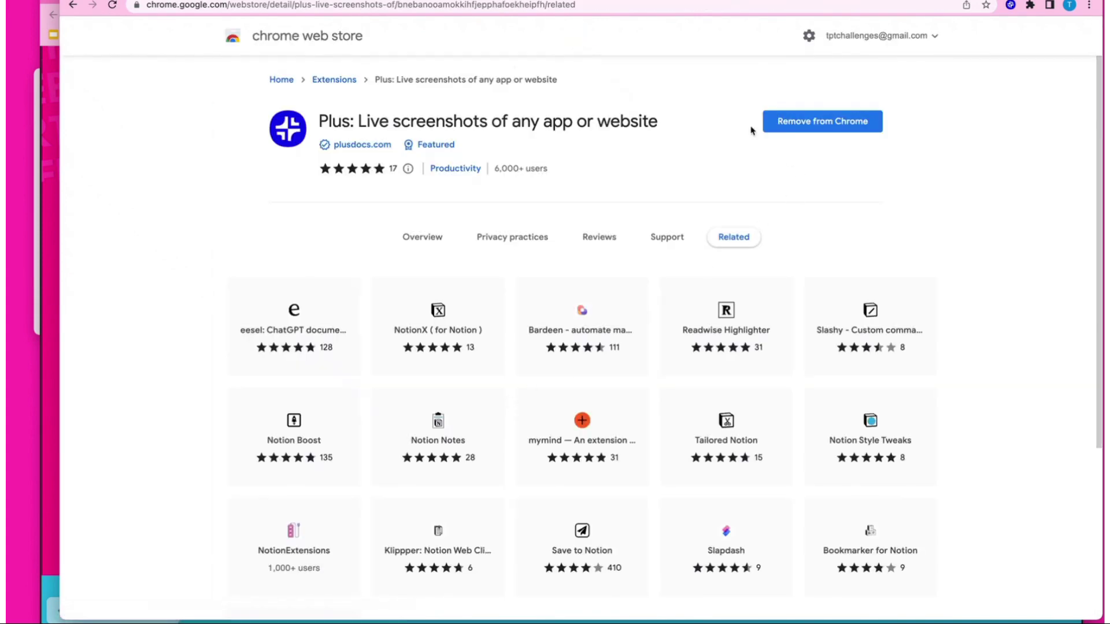
{"action": "left_click", "coordinate": [1030, 8]}
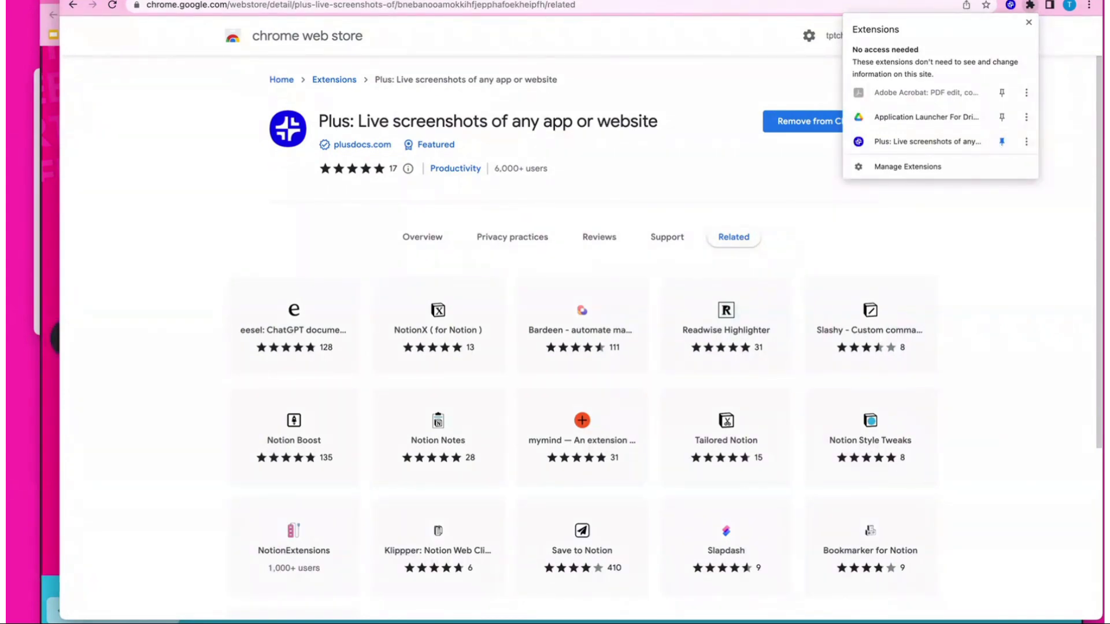
Copy the Google Slides add-on link from Canva's slide 10.
{"action": "left_click", "coordinate": [53, 239]}
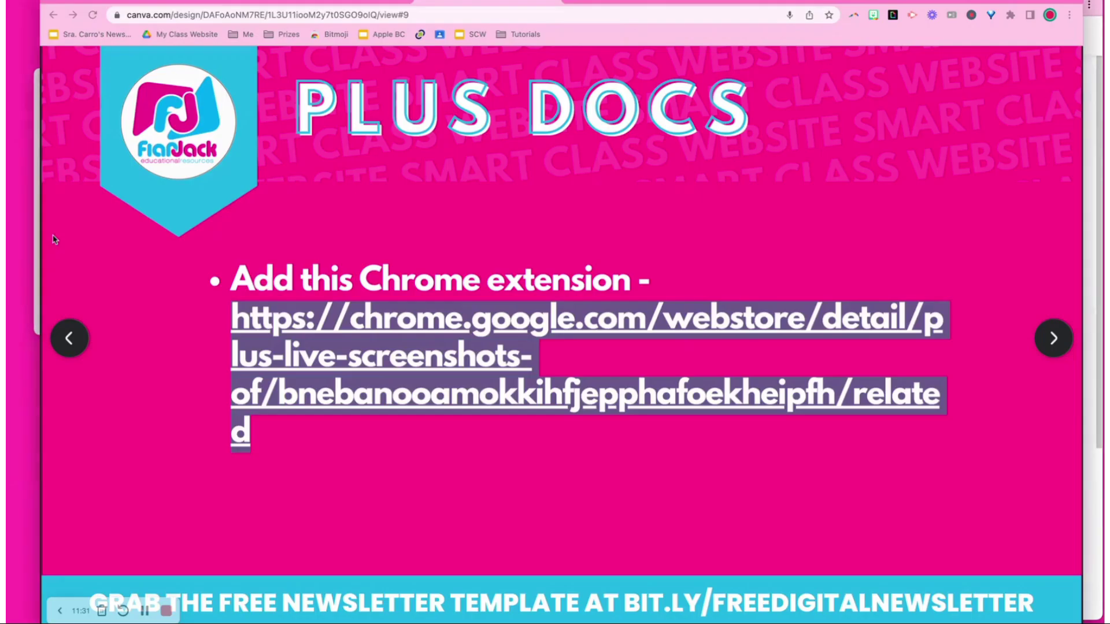
{"action": "left_click", "coordinate": [1059, 349]}
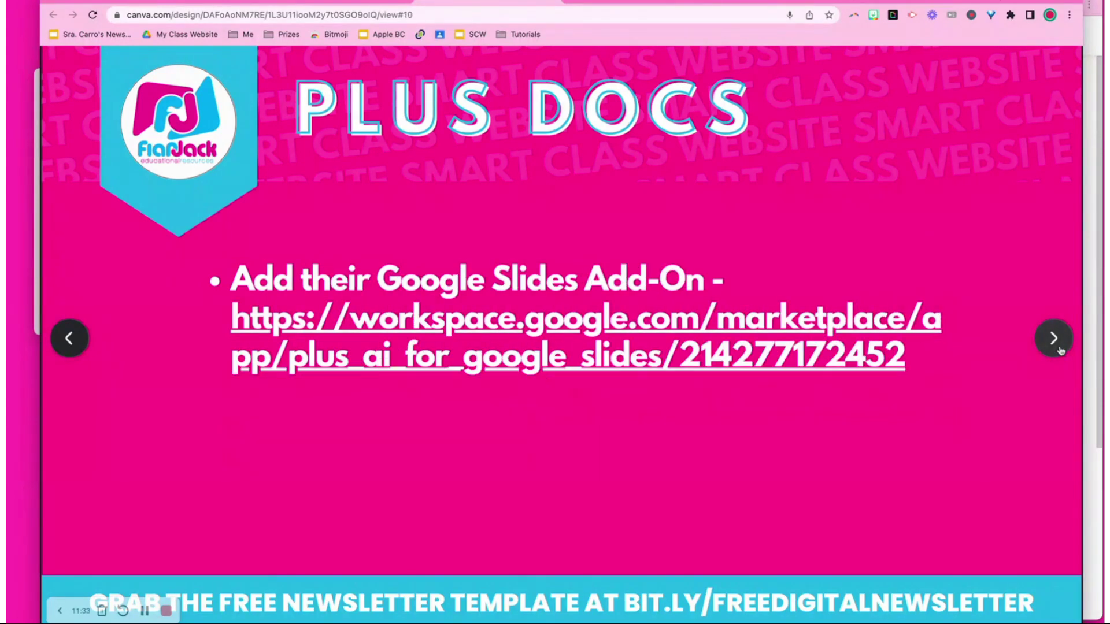
{"action": "right_click", "coordinate": [823, 325]}
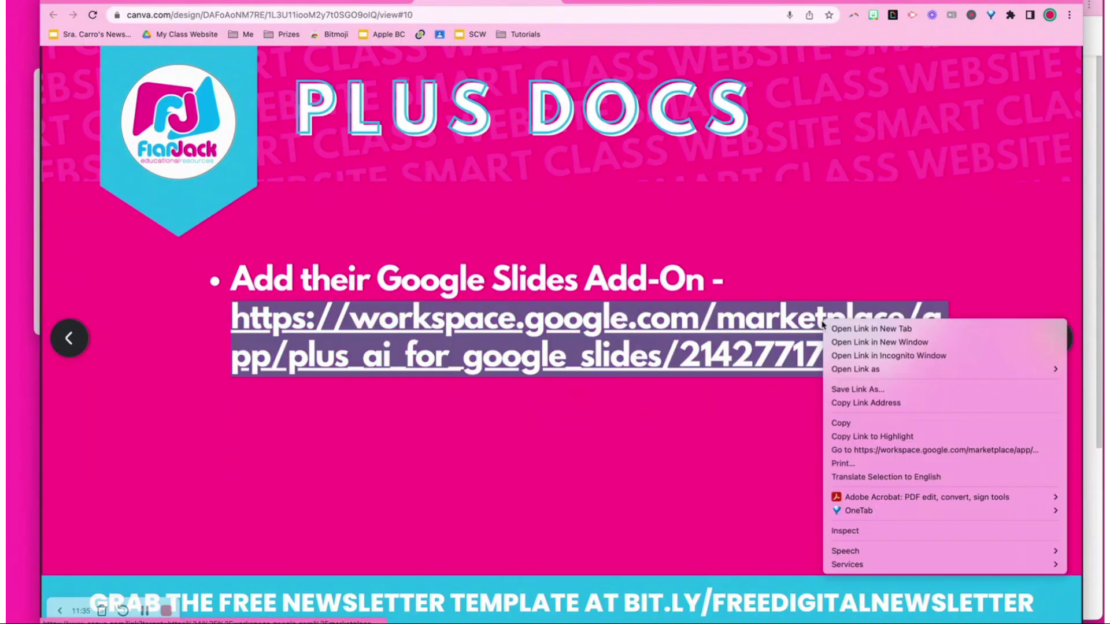
{"action": "left_click", "coordinate": [865, 403]}
Open the Plus AI for Google Slides Marketplace listing, then return to Canva.
{"action": "key", "text": "super+grave"}
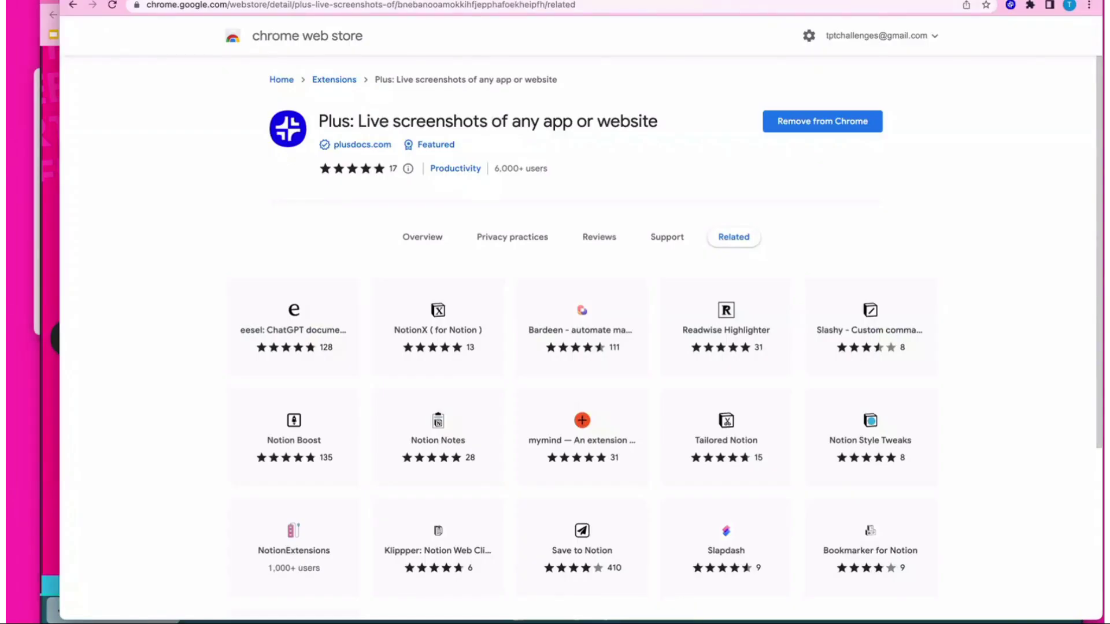
{"action": "key", "text": "ctrl+t"}
{"action": "key", "text": "ctrl+v"}
{"action": "key", "text": "Return"}
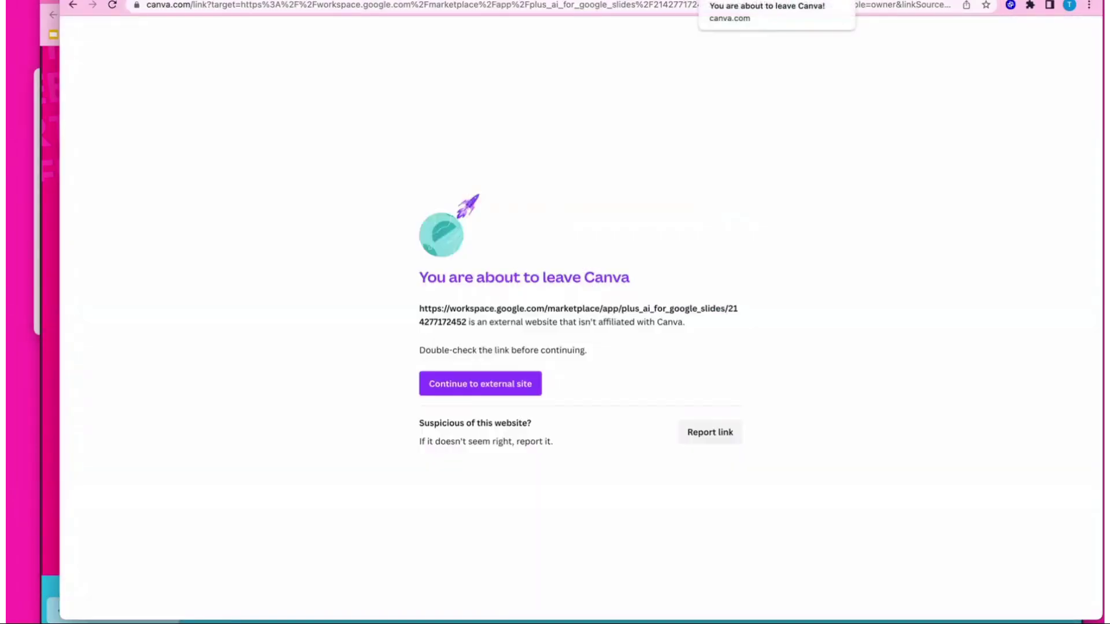
{"action": "left_click", "coordinate": [500, 390]}
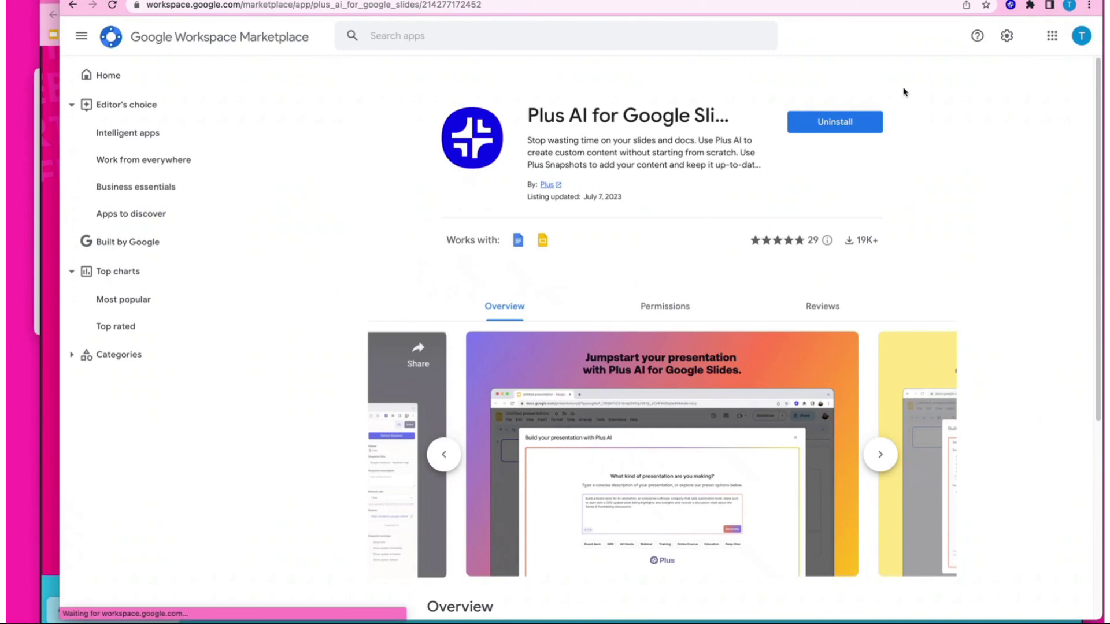
{"action": "left_click", "coordinate": [51, 444]}
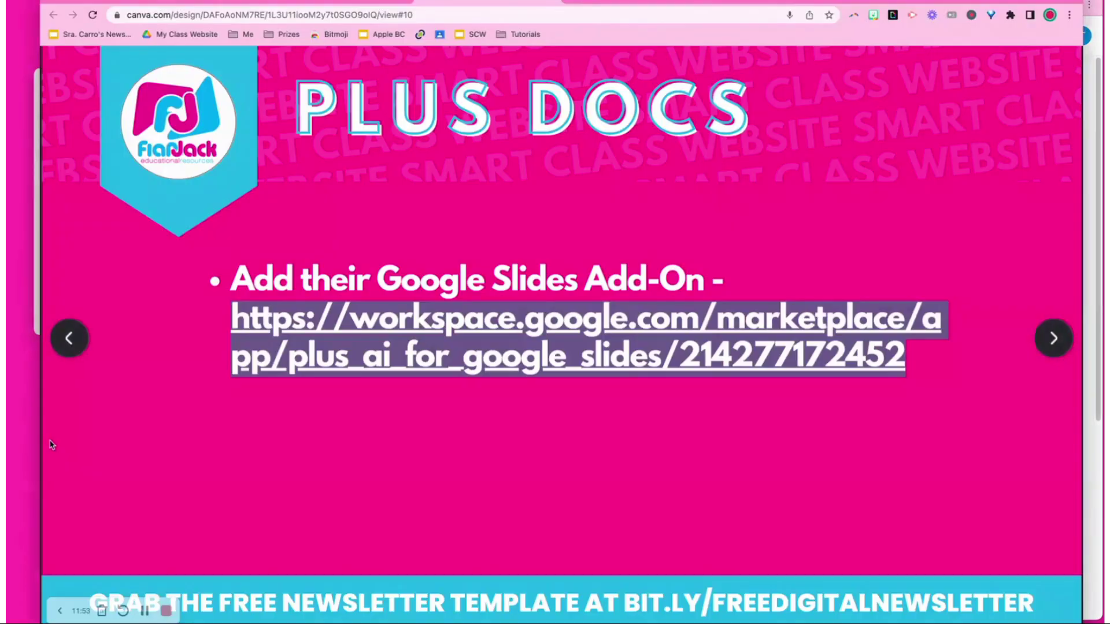
Advance Canva to the snapshot slide, then bring up Google Calendar's July 2023 month view.
{"action": "left_click", "coordinate": [1055, 339]}
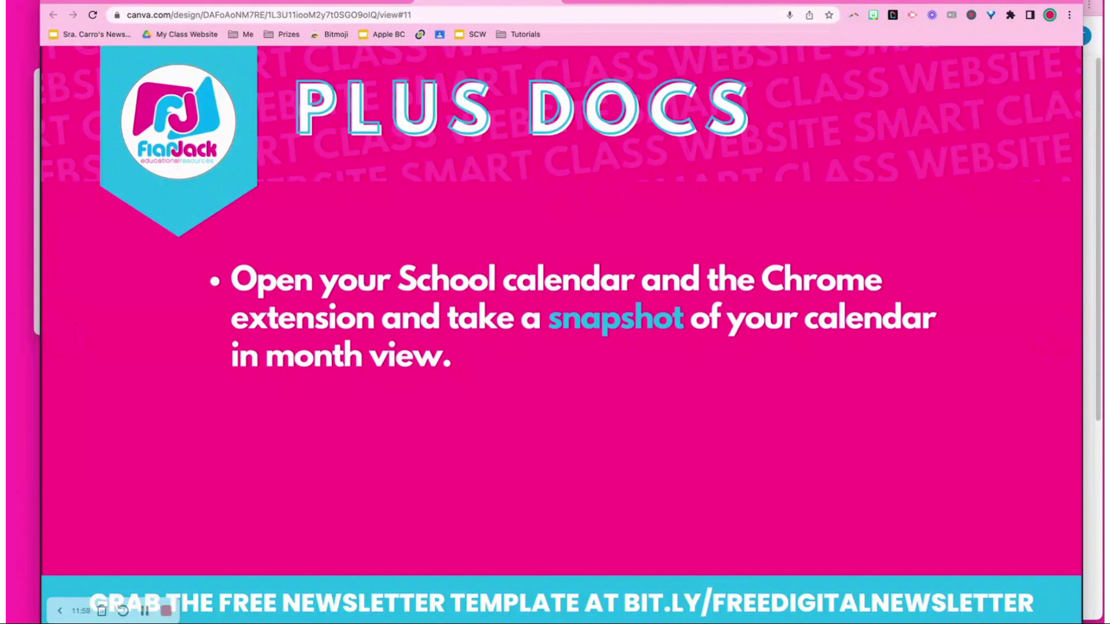
{"action": "mouse_move", "coordinate": [1074, 342]}
{"action": "mouse_move", "coordinate": [967, 347]}
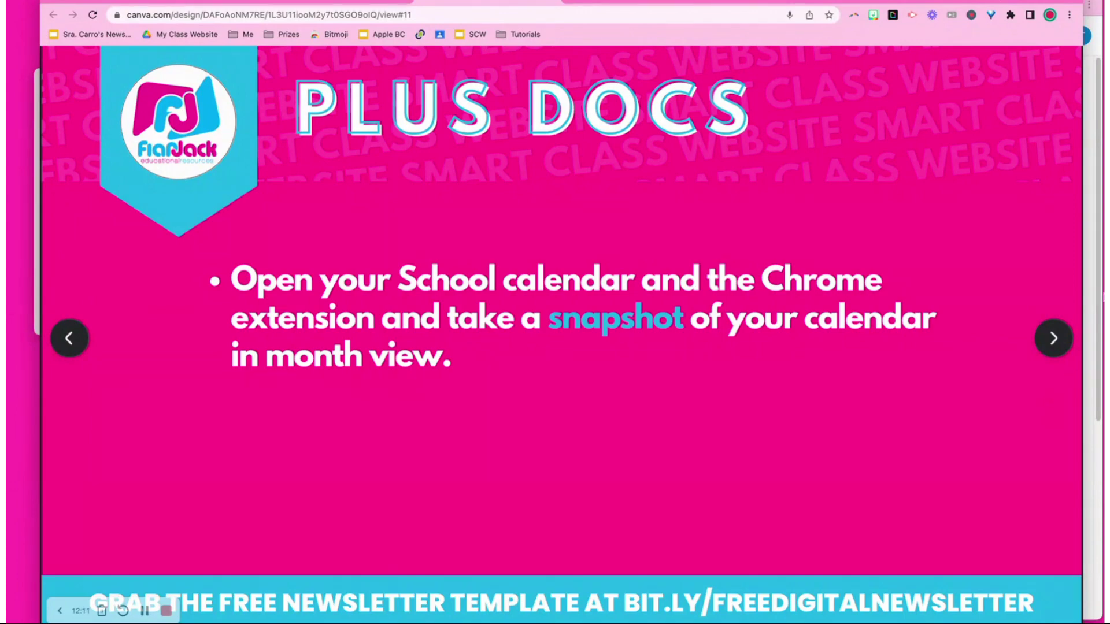
{"action": "key", "text": "super+grave"}
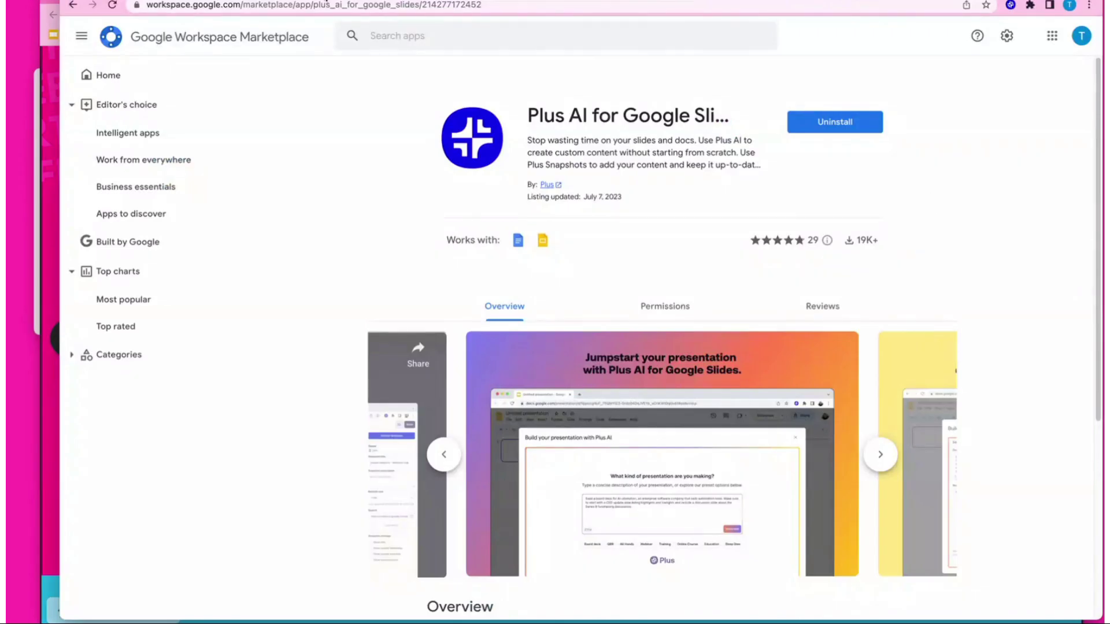
{"action": "key", "text": "super+grave"}
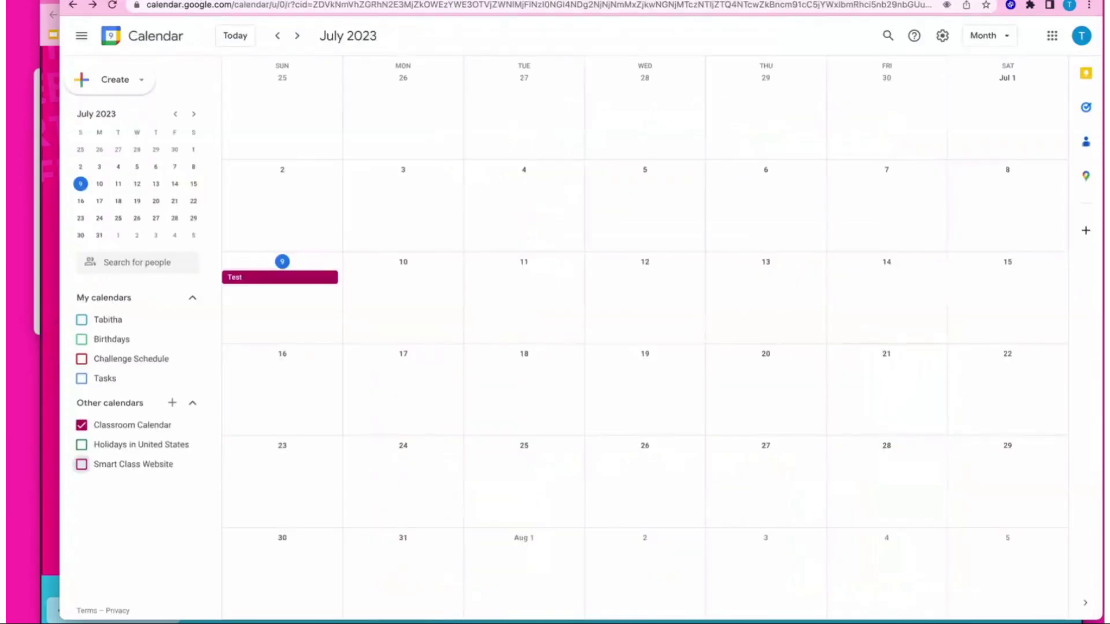
Start a new Plus snapshot of the calendar and narrow the window, triggering a reload notice.
{"action": "left_click", "coordinate": [1010, 7]}
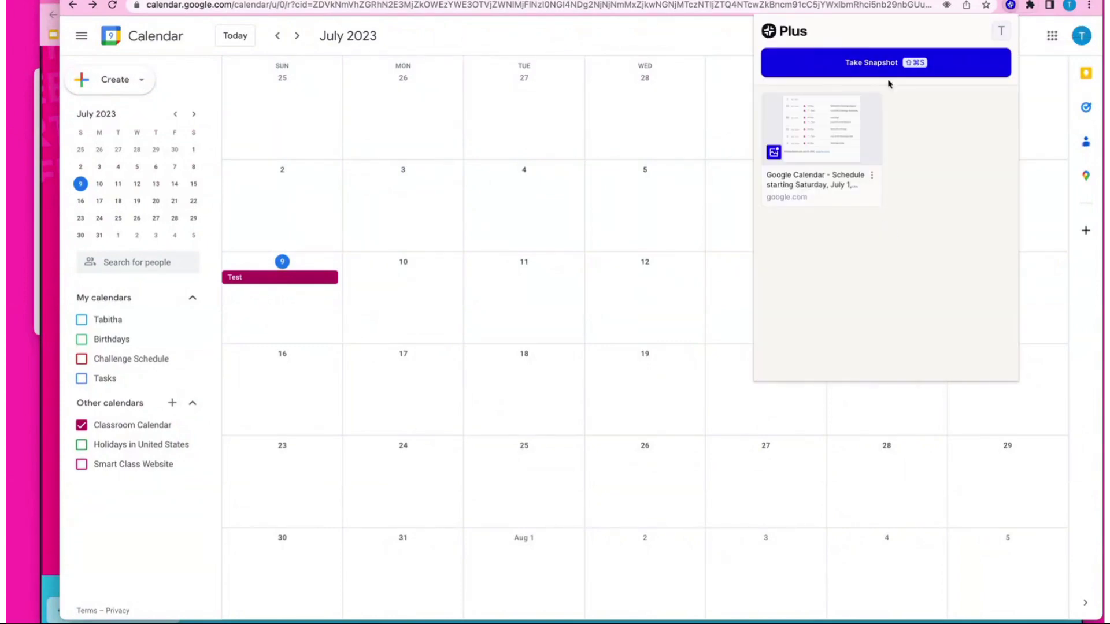
{"action": "left_click", "coordinate": [855, 67]}
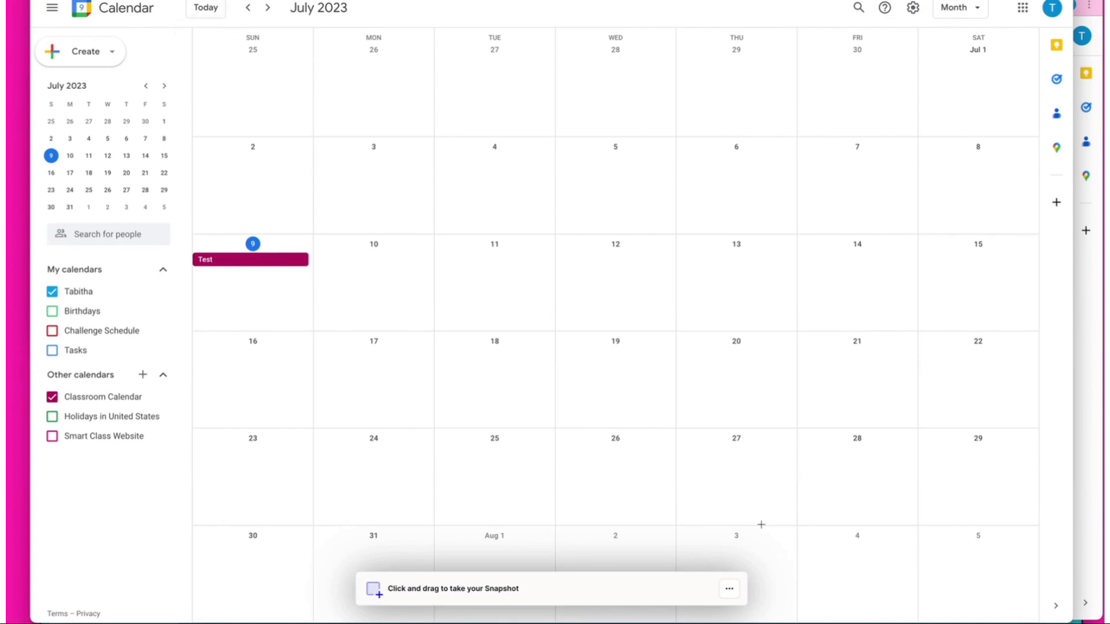
{"action": "left_click", "coordinate": [731, 590]}
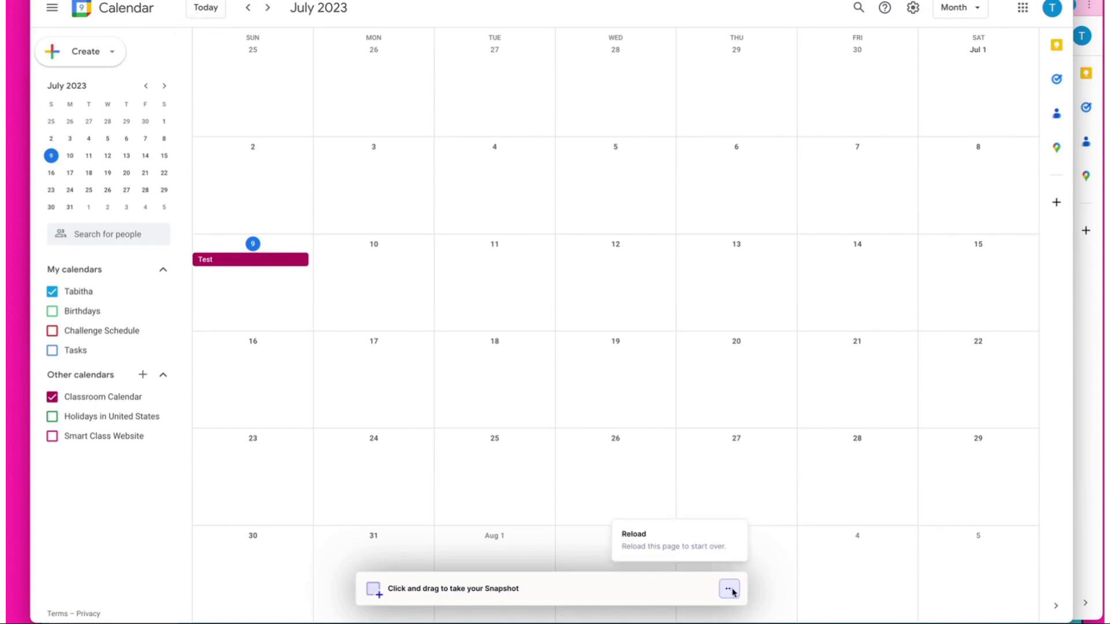
{"action": "left_click_drag", "start_coordinate": [1072, 430], "coordinate": [830, 430]}
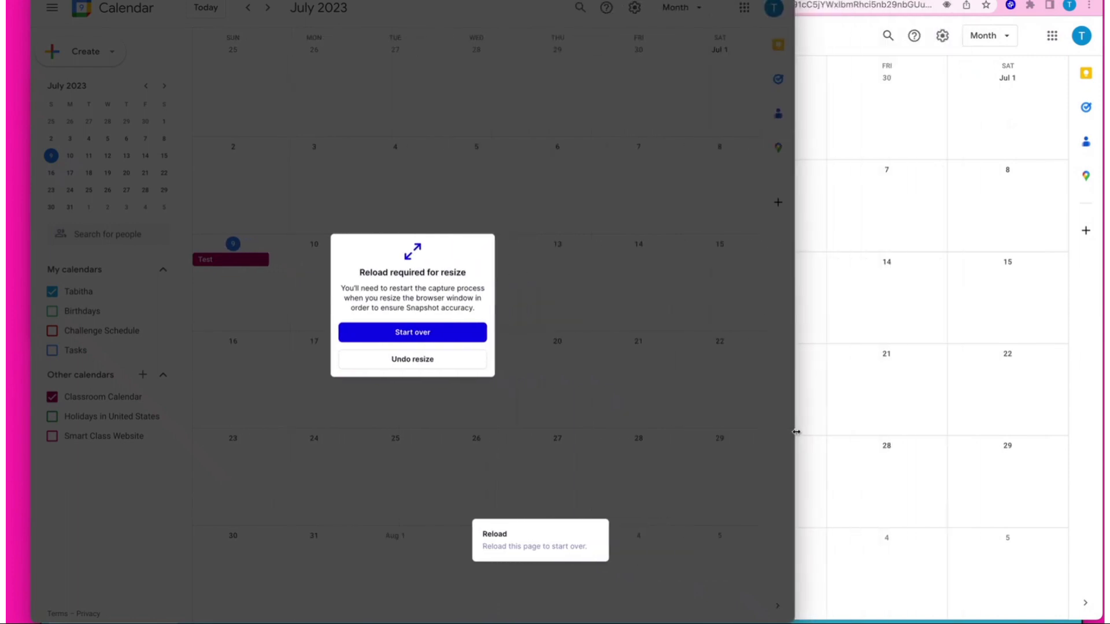
Widen the calendar window, restart the capture, and snapshot the full July 2023 month grid.
{"action": "left_click_drag", "start_coordinate": [796, 431], "coordinate": [865, 425]}
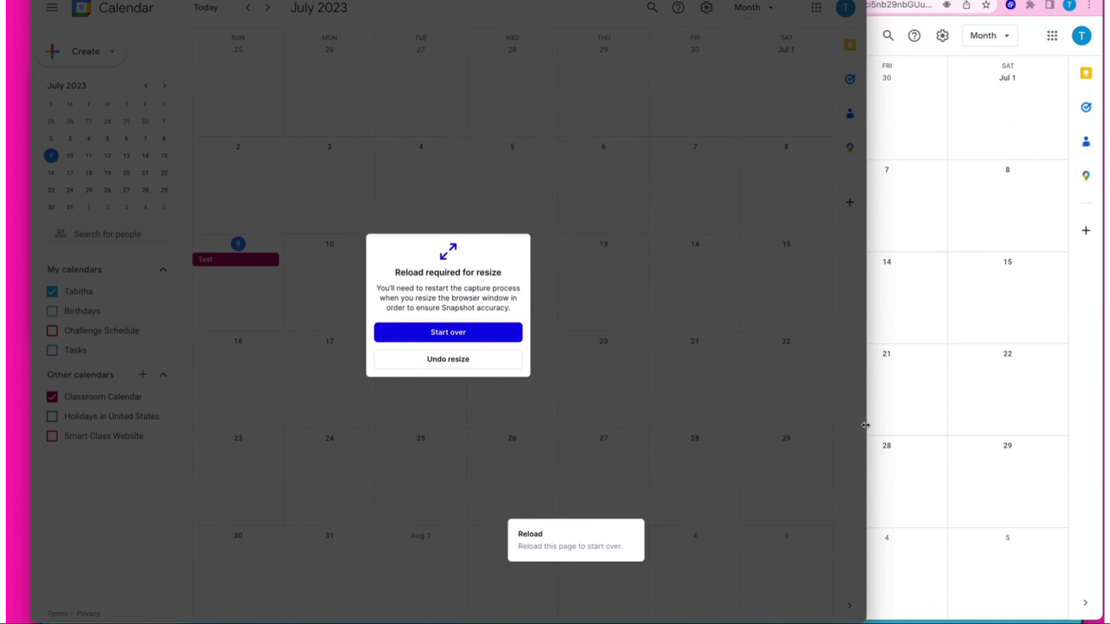
{"action": "left_click_drag", "start_coordinate": [866, 425], "coordinate": [797, 432]}
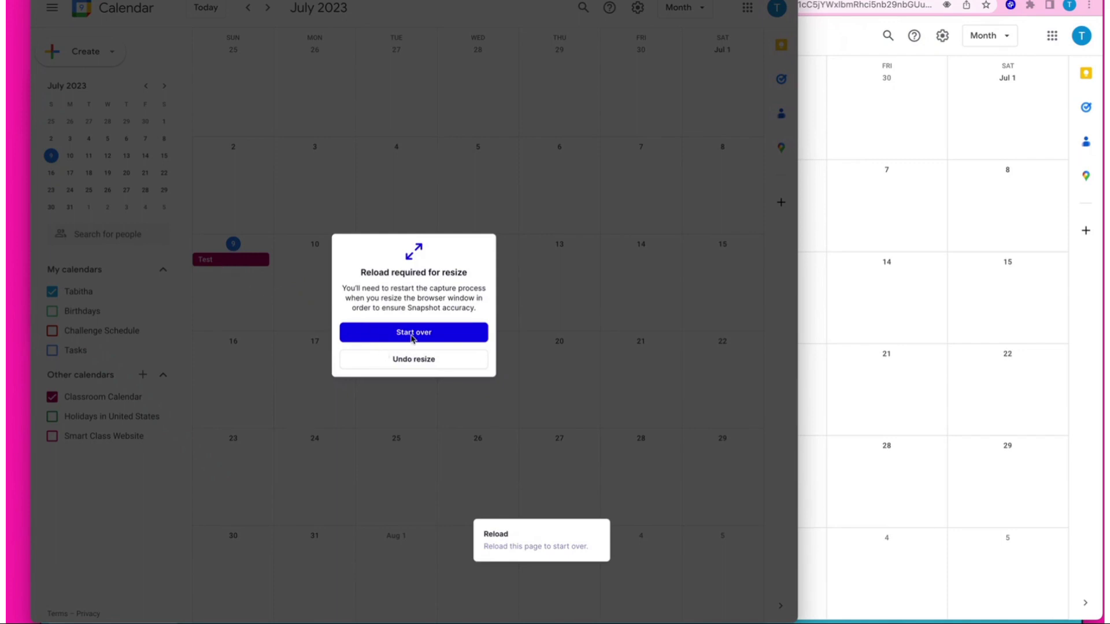
{"action": "left_click", "coordinate": [413, 334]}
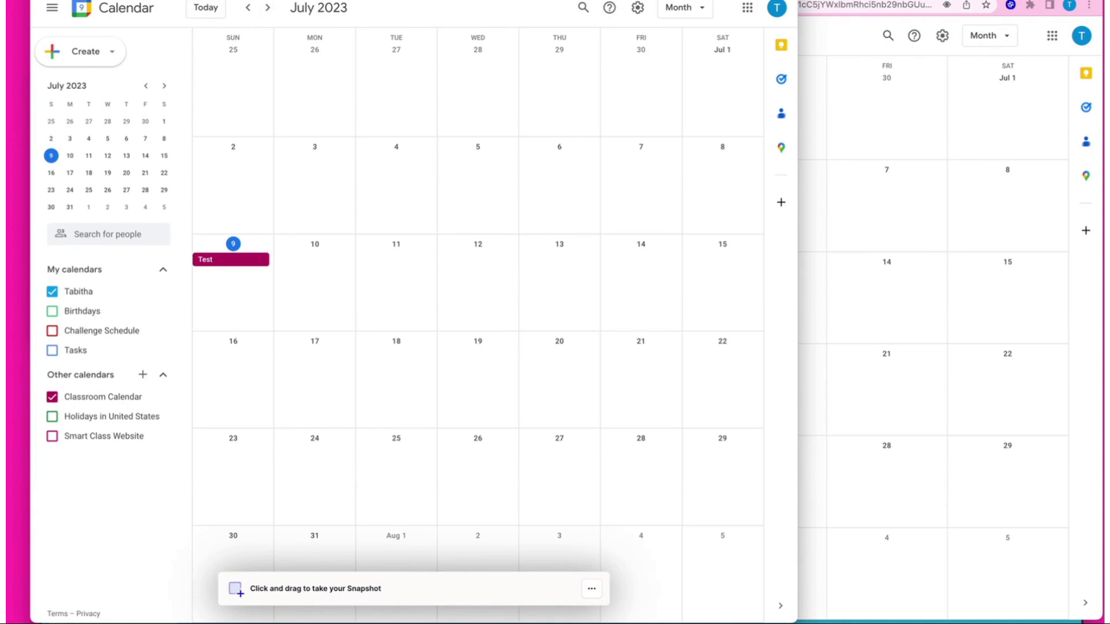
{"action": "key", "text": "Escape"}
{"action": "left_click_drag", "start_coordinate": [182, 0], "coordinate": [765, 621]}
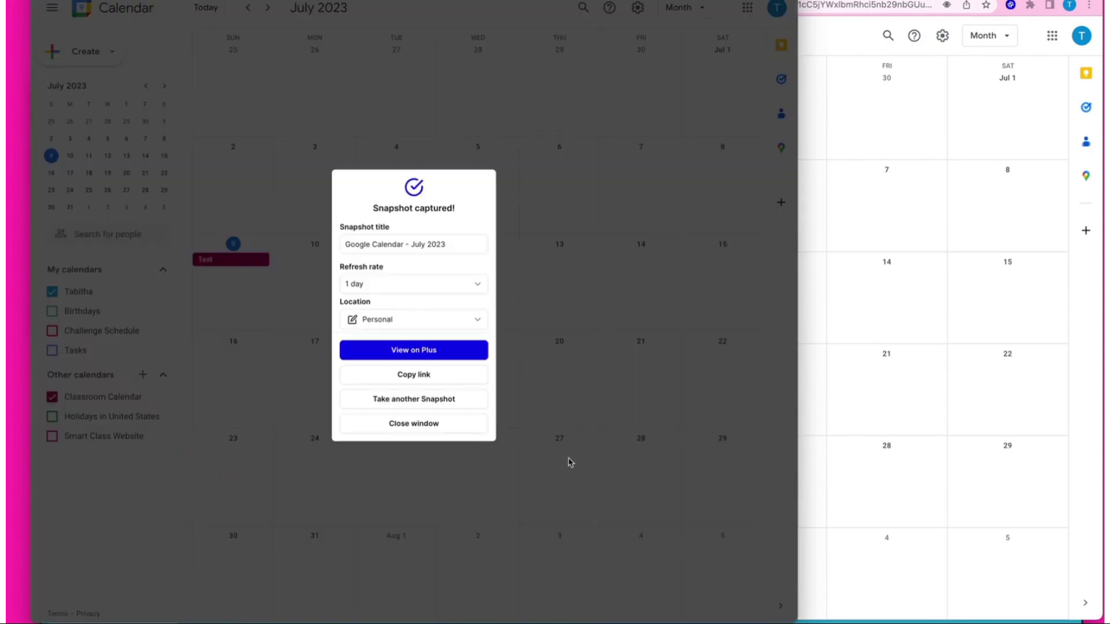
Set the snapshot refresh rate to 6 hours, keep it in Personal, and close the capture window.
{"action": "left_click", "coordinate": [403, 322]}
{"action": "left_click", "coordinate": [404, 321]}
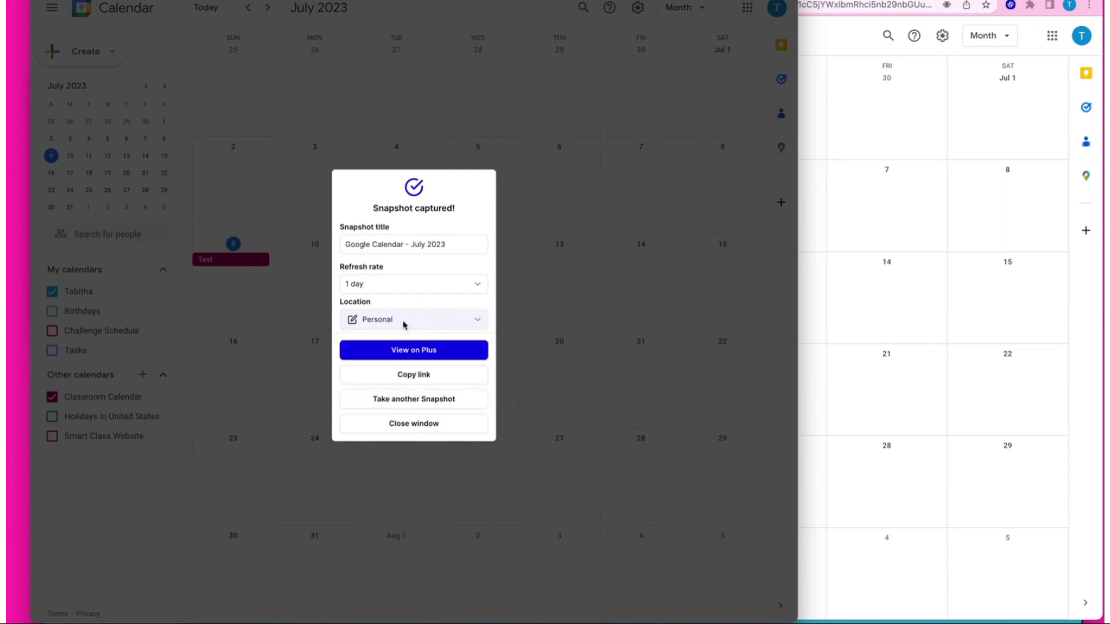
{"action": "left_click", "coordinate": [386, 283]}
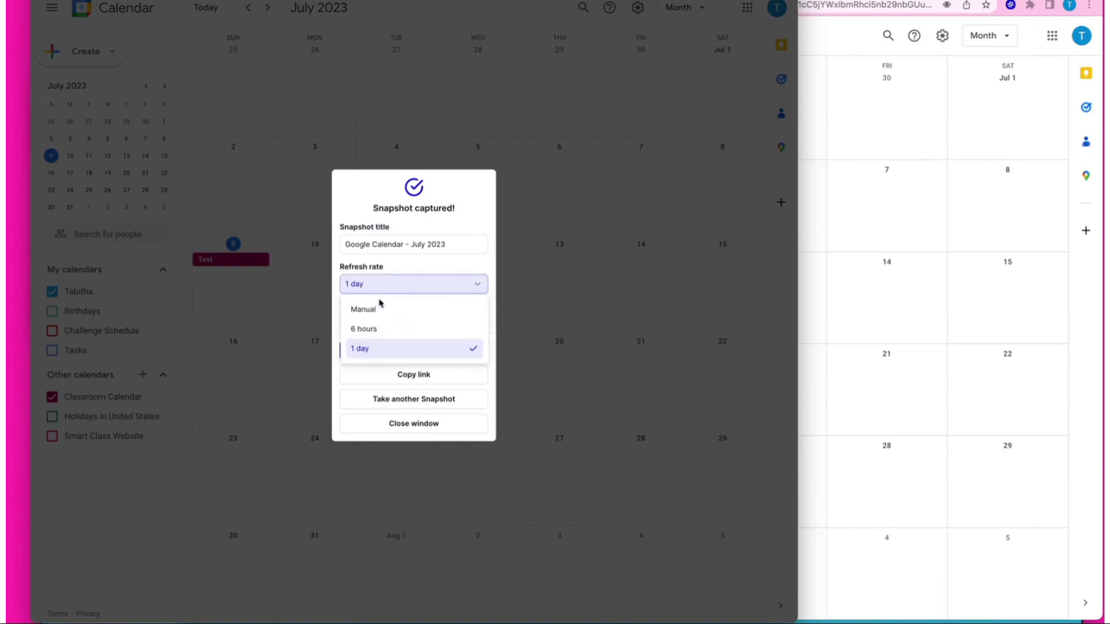
{"action": "left_click", "coordinate": [370, 328]}
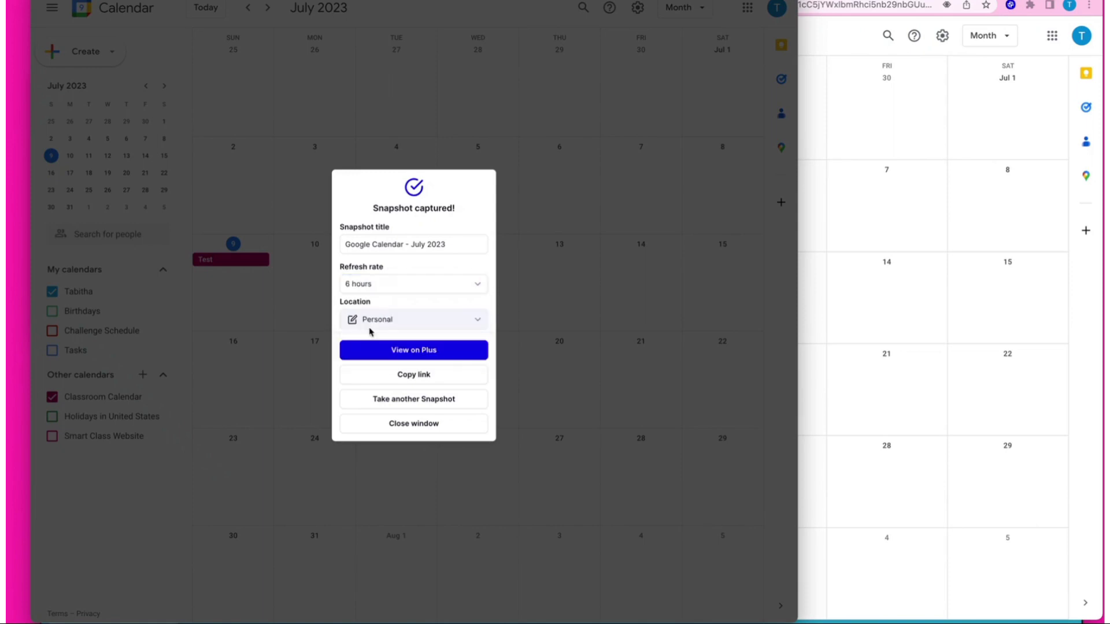
{"action": "left_click", "coordinate": [384, 284]}
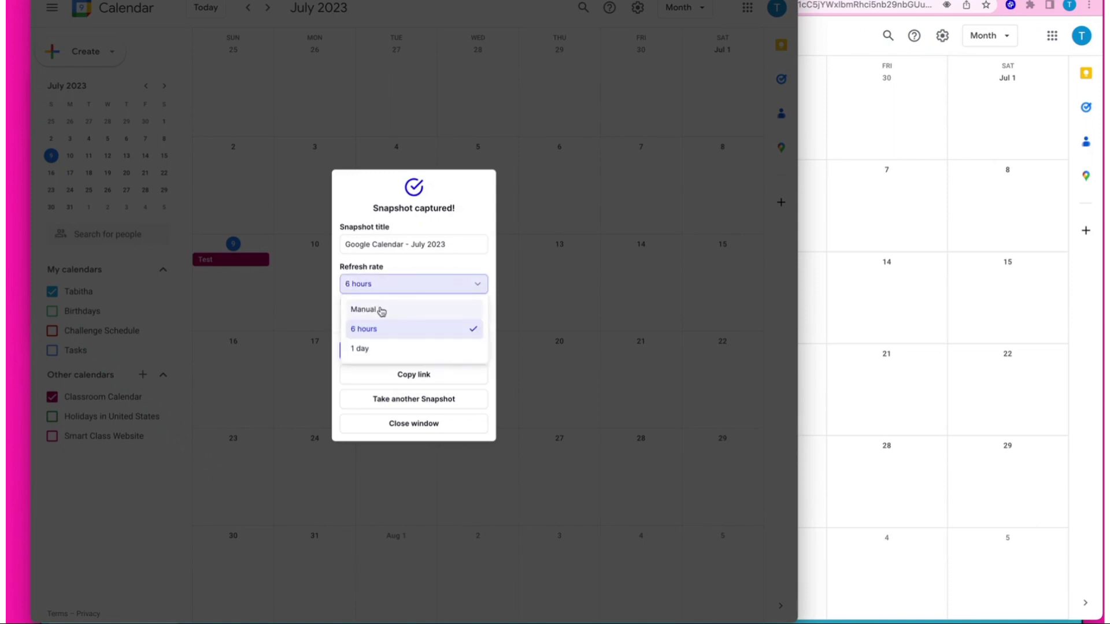
{"action": "left_click", "coordinate": [420, 285]}
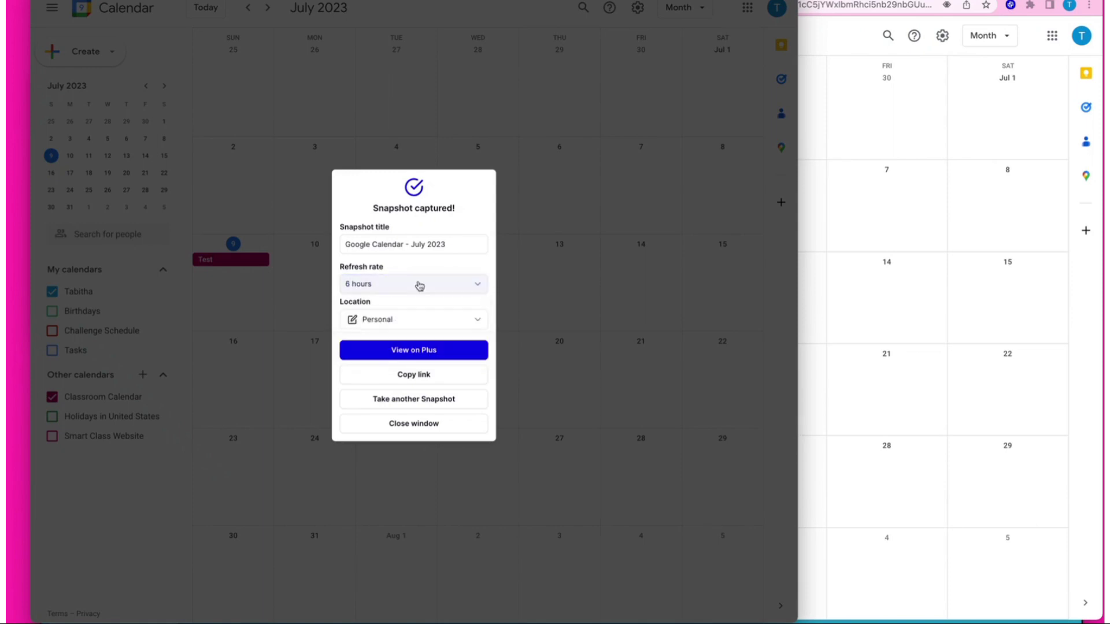
{"action": "left_click", "coordinate": [420, 285]}
{"action": "left_click", "coordinate": [420, 285]}
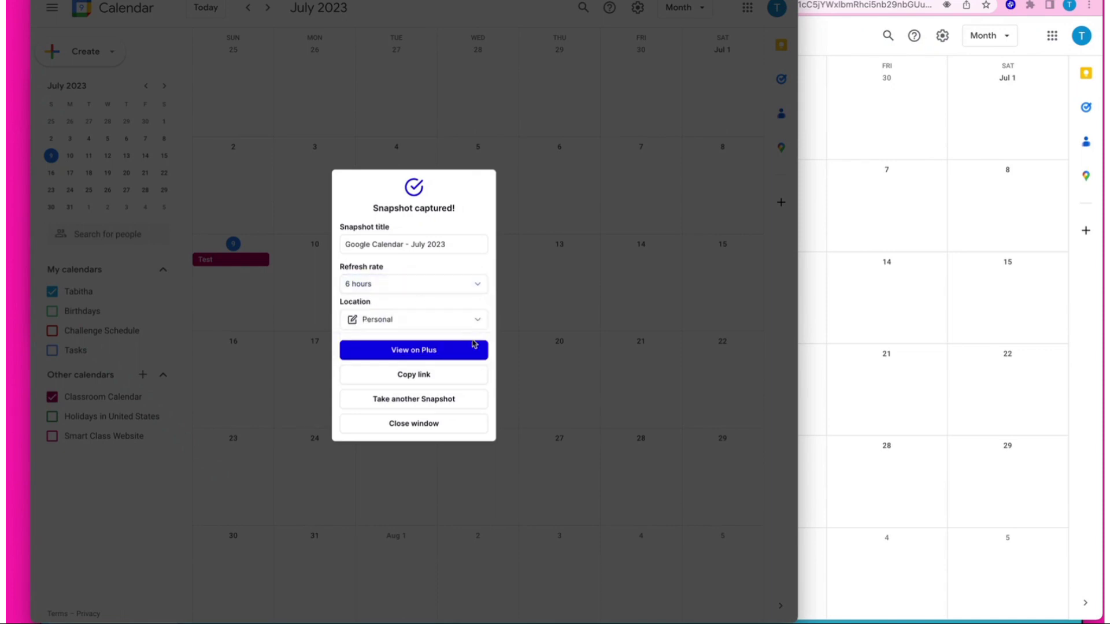
{"action": "left_click", "coordinate": [414, 424]}
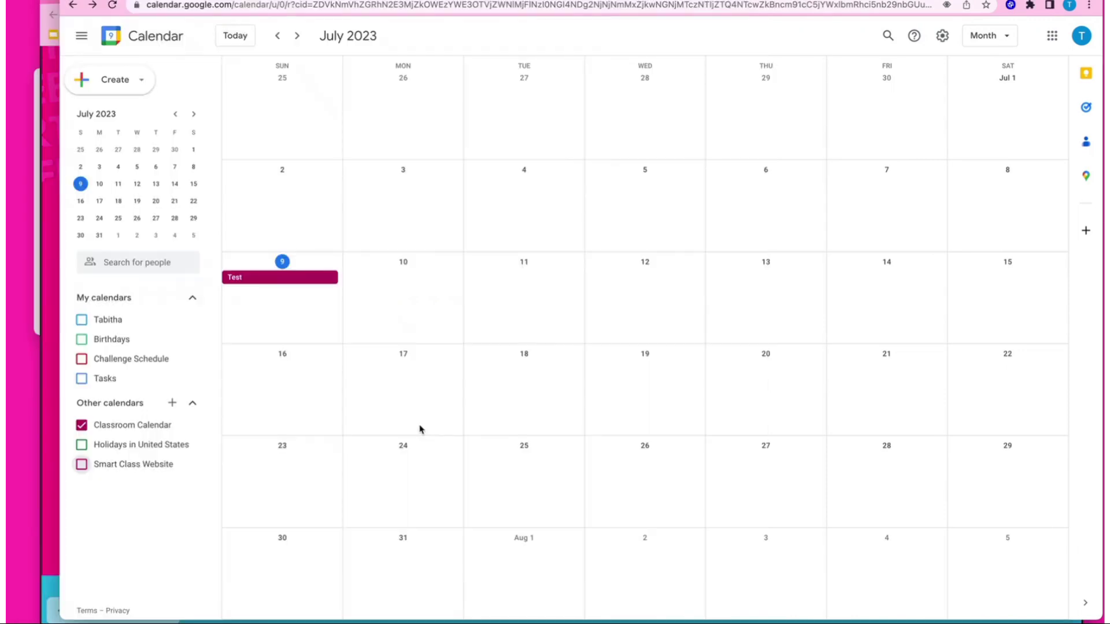
Advance the tutorial slideshow one step, then switch to the DONUTS class website presentation.
{"action": "left_click", "coordinate": [48, 306]}
{"action": "left_click", "coordinate": [1054, 340]}
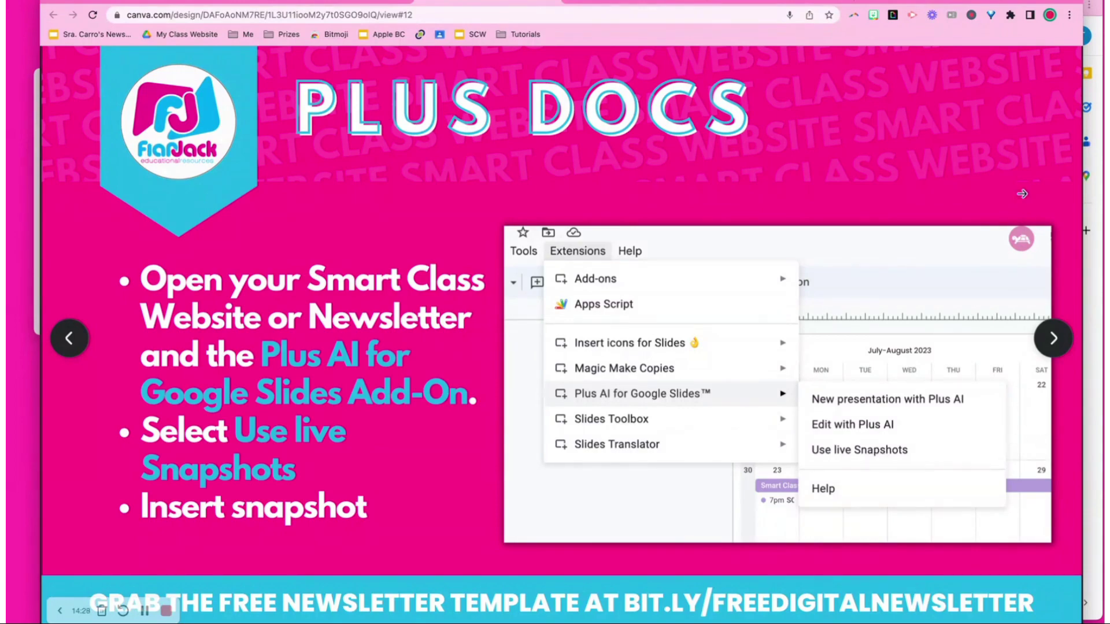
{"action": "key", "text": "alt+Tab"}
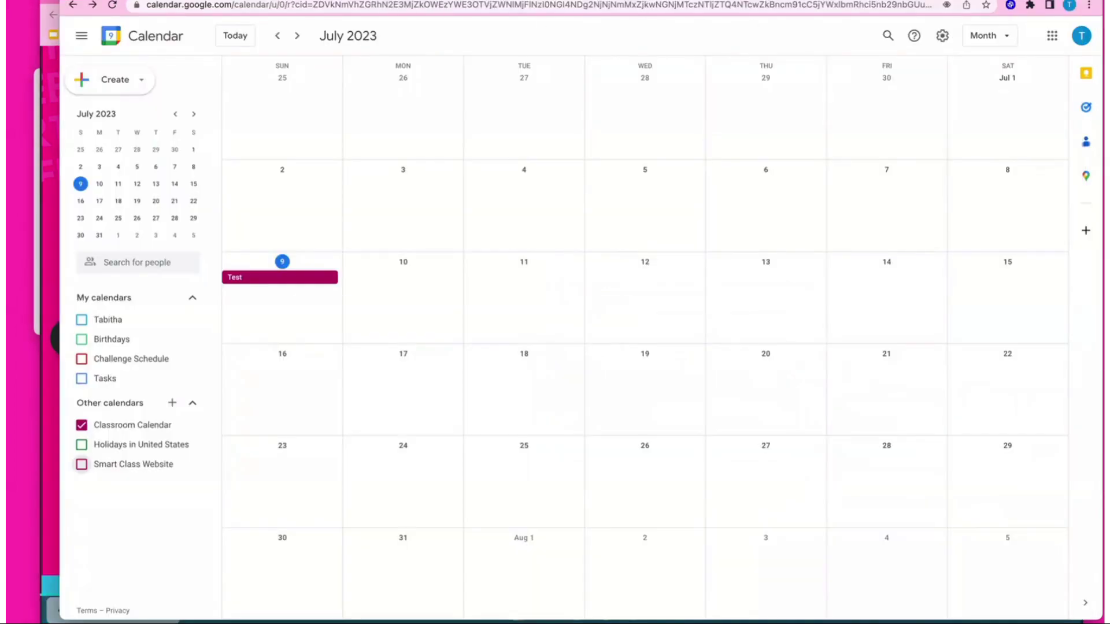
{"action": "key", "text": "alt+Right"}
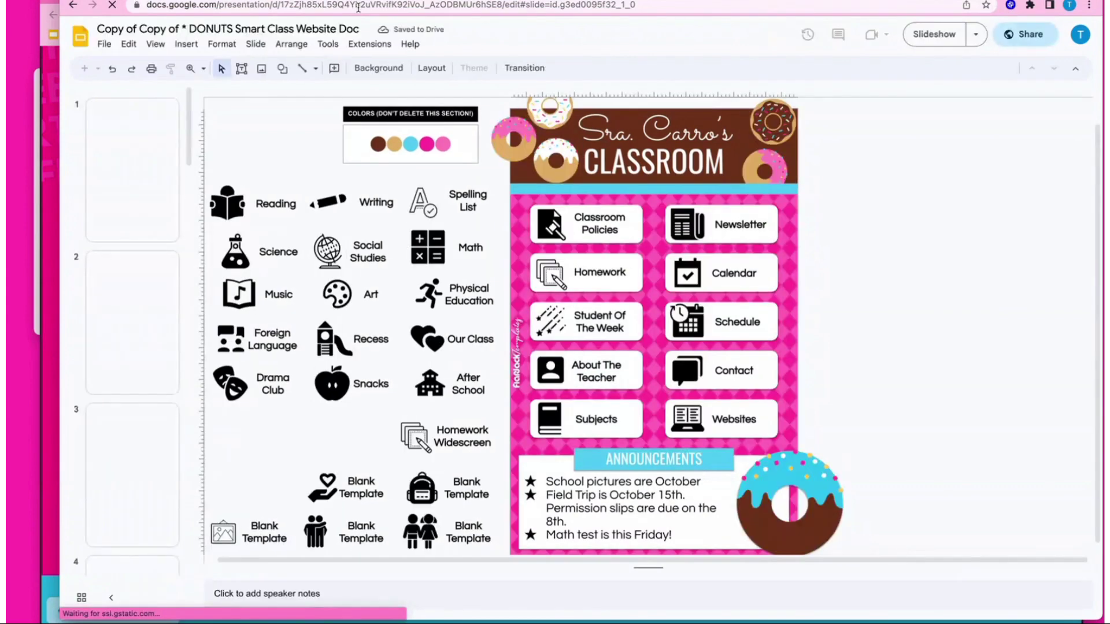
Open Plus AI's Use live Snapshots panel and scroll the filmstrip down to the last slides.
{"action": "left_click", "coordinate": [368, 46]}
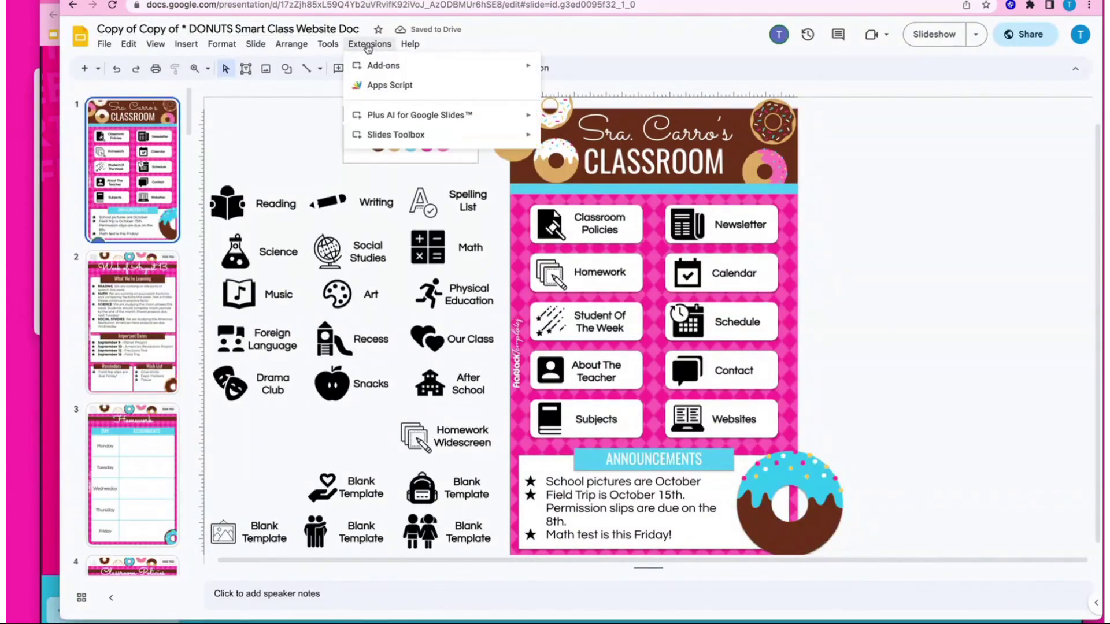
{"action": "mouse_move", "coordinate": [387, 115]}
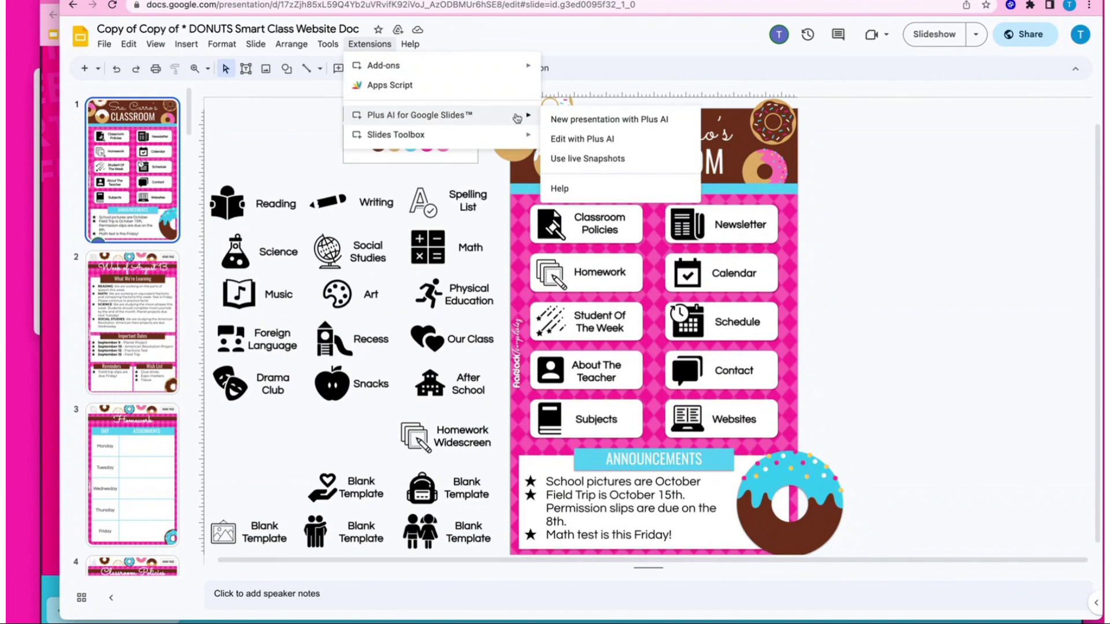
{"action": "left_click", "coordinate": [592, 160]}
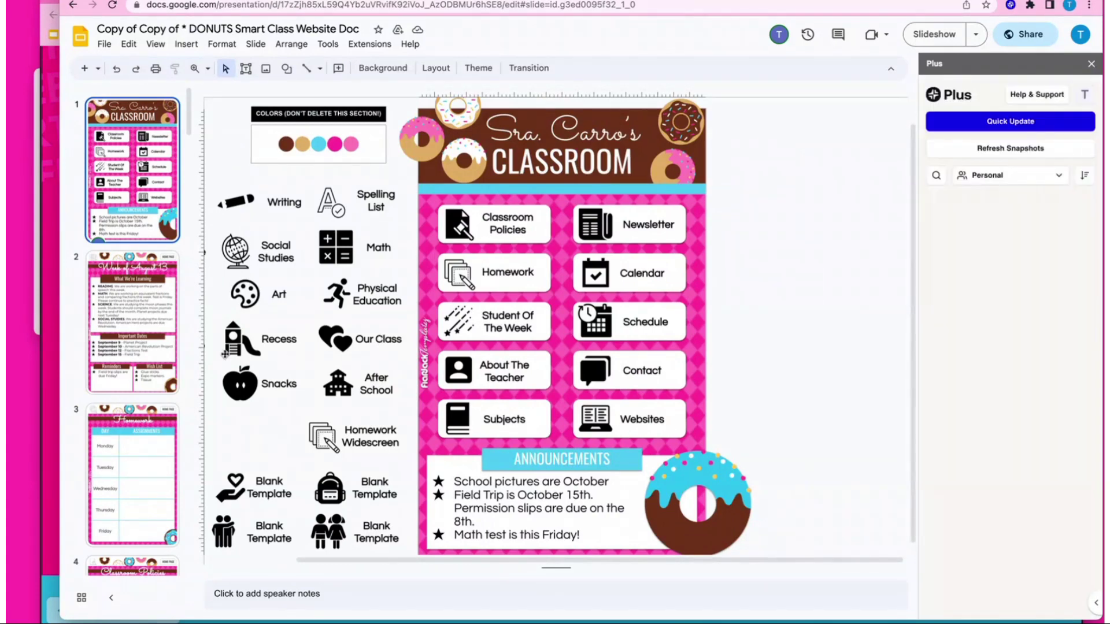
{"action": "scroll", "coordinate": [133, 413], "scroll_direction": "down", "scroll_amount": 2}
{"action": "scroll", "coordinate": [134, 413], "scroll_direction": "down", "scroll_amount": 20}
{"action": "scroll", "coordinate": [135, 415], "scroll_direction": "down", "scroll_amount": 20}
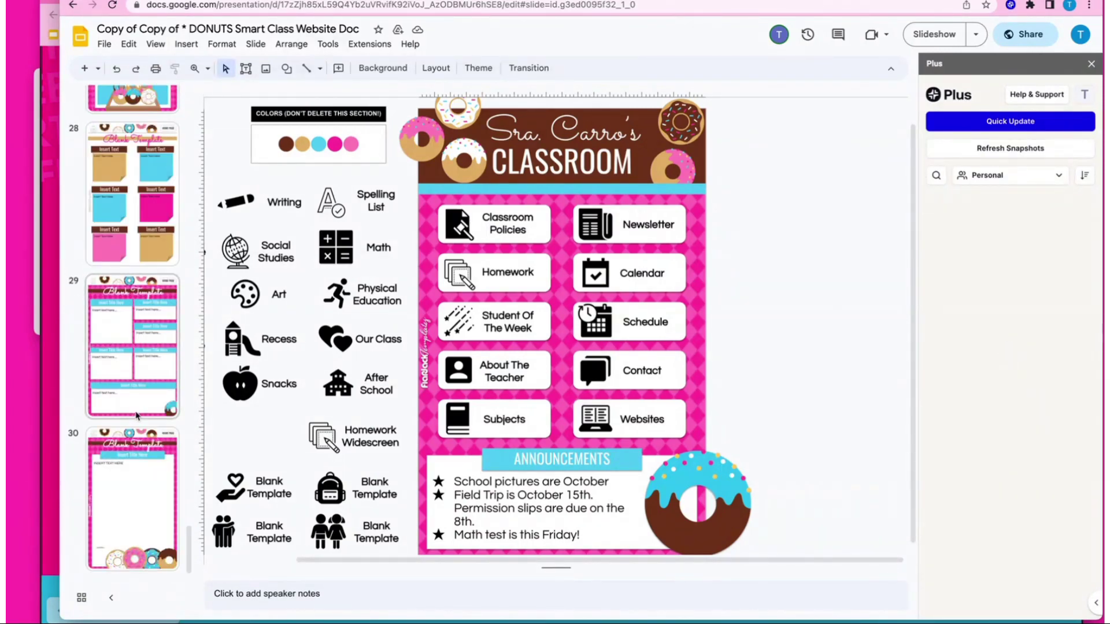
On slide 30, delete the placeholder text box, white rectangle and Insert Title Here box.
{"action": "left_click", "coordinate": [126, 494]}
{"action": "left_click", "coordinate": [560, 302]}
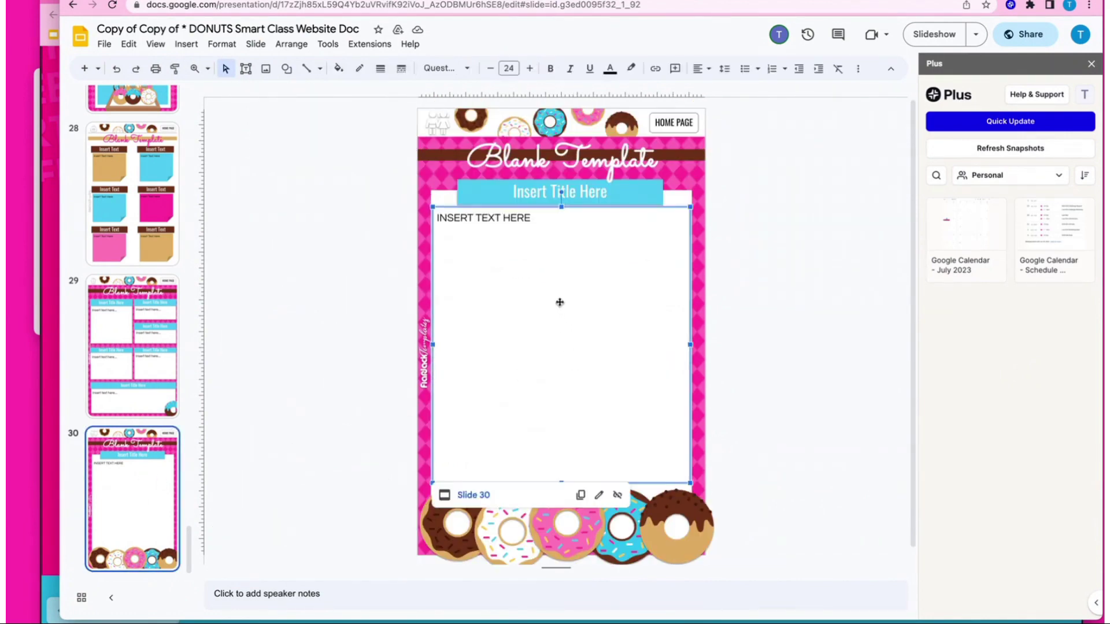
{"action": "key", "text": "Delete"}
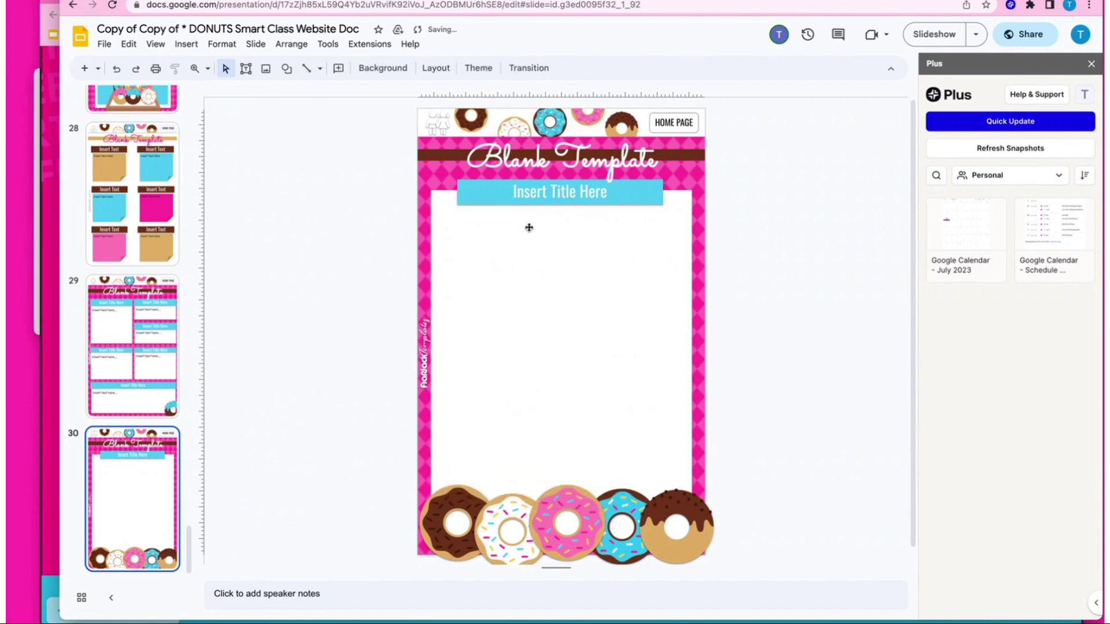
{"action": "left_click", "coordinate": [528, 228]}
{"action": "key", "text": "Delete"}
{"action": "left_click", "coordinate": [654, 194]}
{"action": "key", "text": "Delete"}
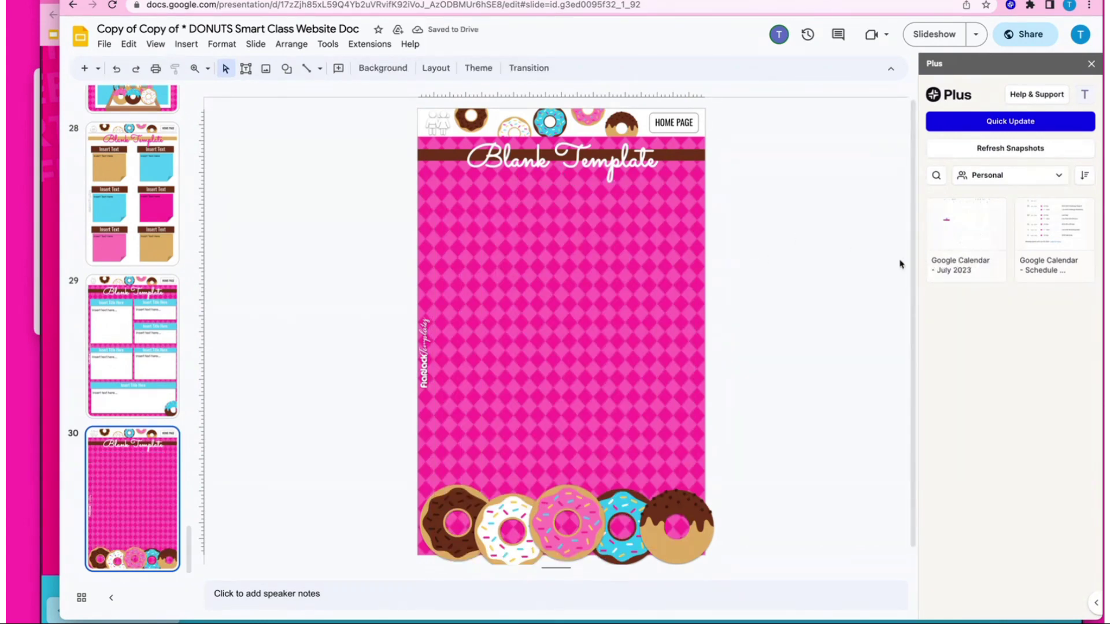
Insert the July 2023 calendar snapshot and size it to fill the pink area.
{"action": "left_click", "coordinate": [974, 231]}
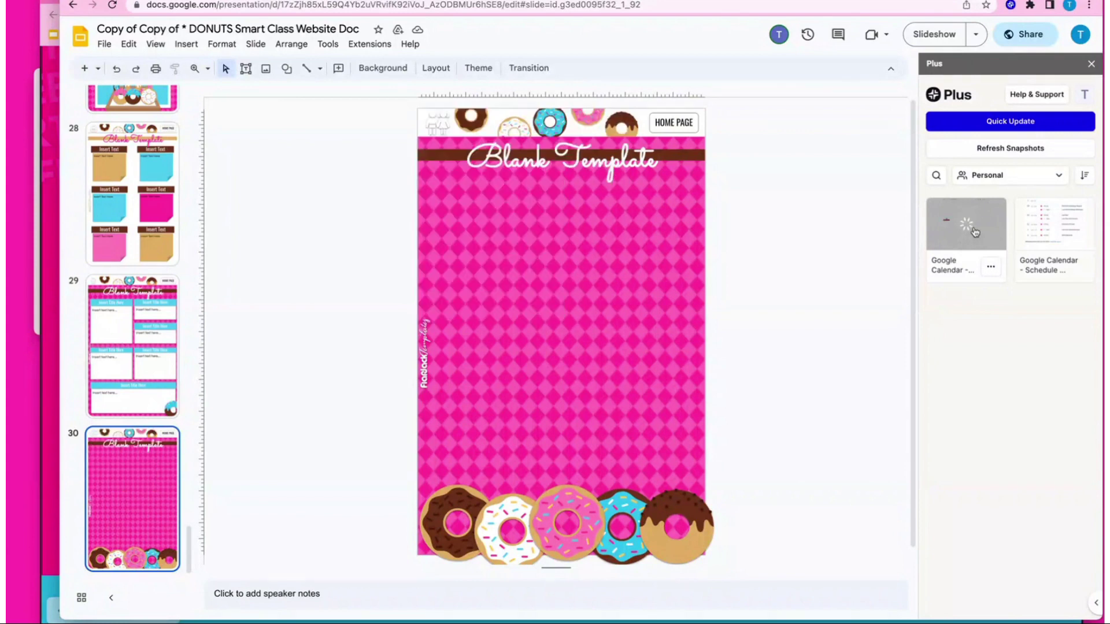
{"action": "left_click_drag", "start_coordinate": [535, 189], "coordinate": [554, 267]}
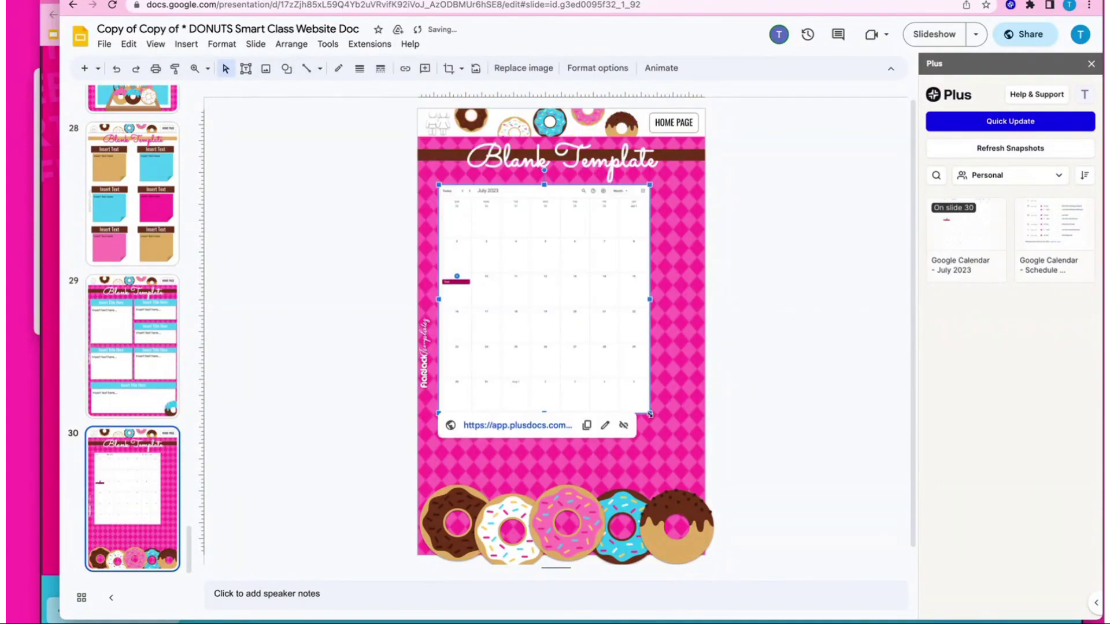
{"action": "left_click_drag", "start_coordinate": [650, 415], "coordinate": [701, 470]}
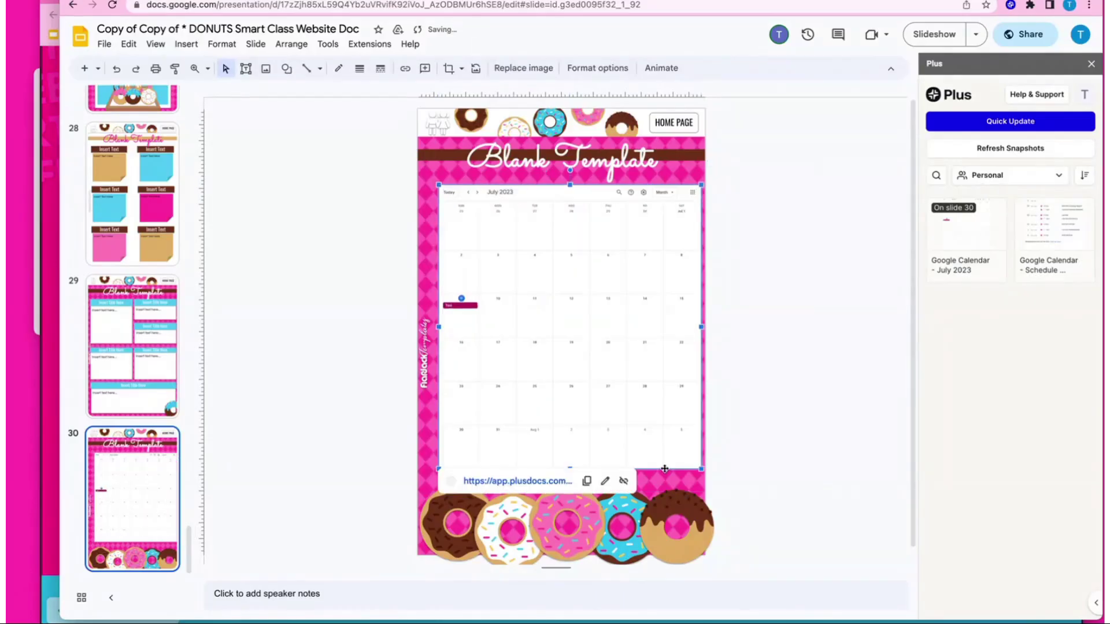
{"action": "left_click_drag", "start_coordinate": [659, 347], "coordinate": [642, 341]}
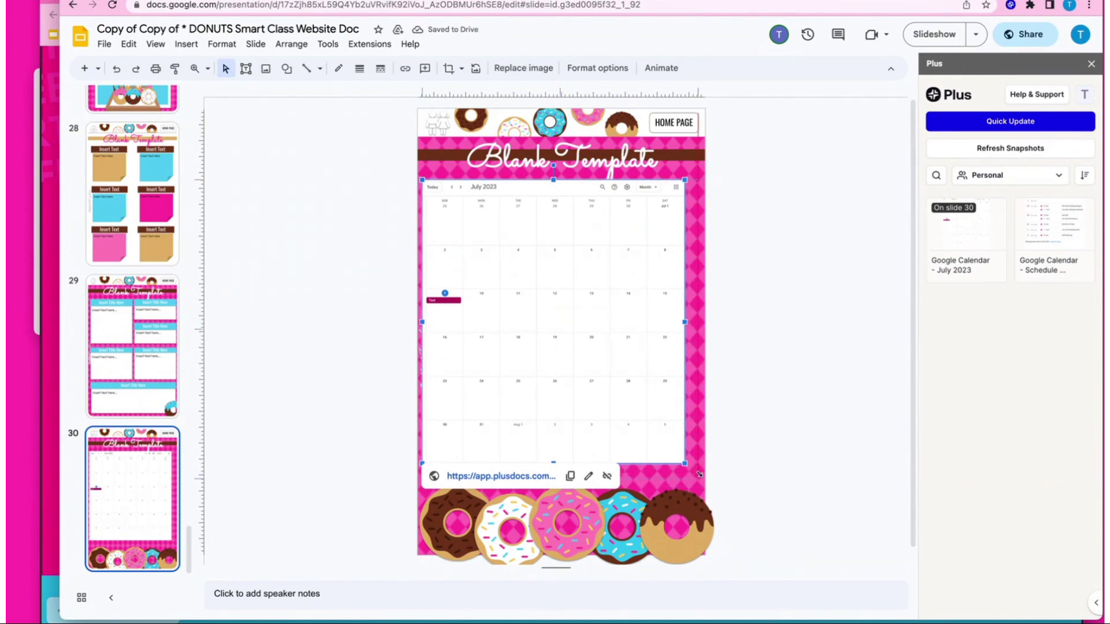
{"action": "left_click_drag", "start_coordinate": [699, 477], "coordinate": [698, 479]}
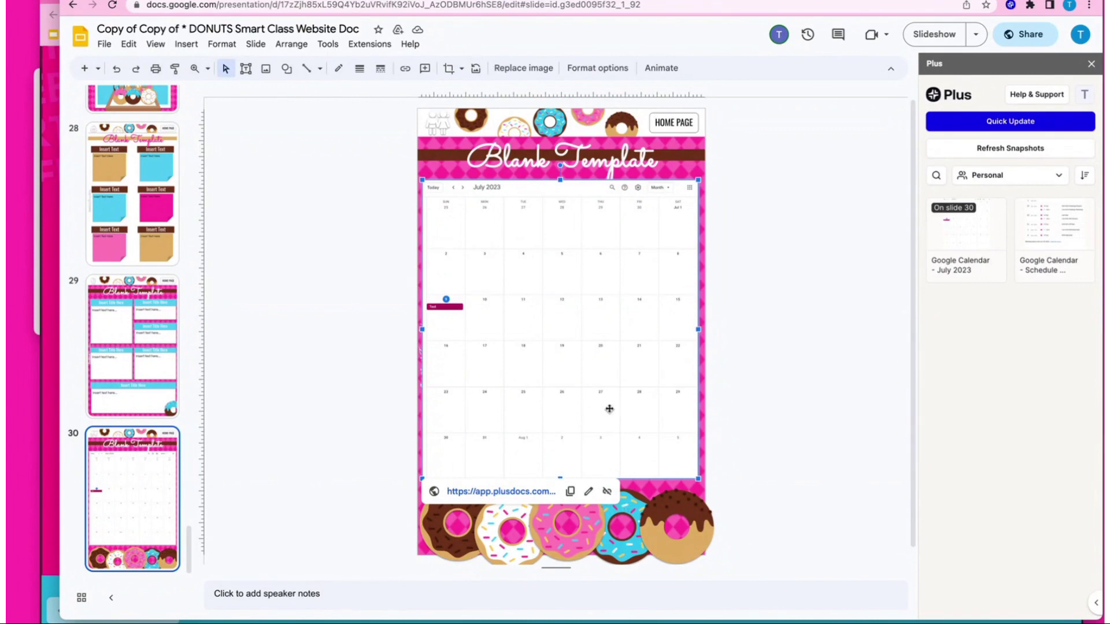
{"action": "left_click_drag", "start_coordinate": [618, 426], "coordinate": [616, 433]}
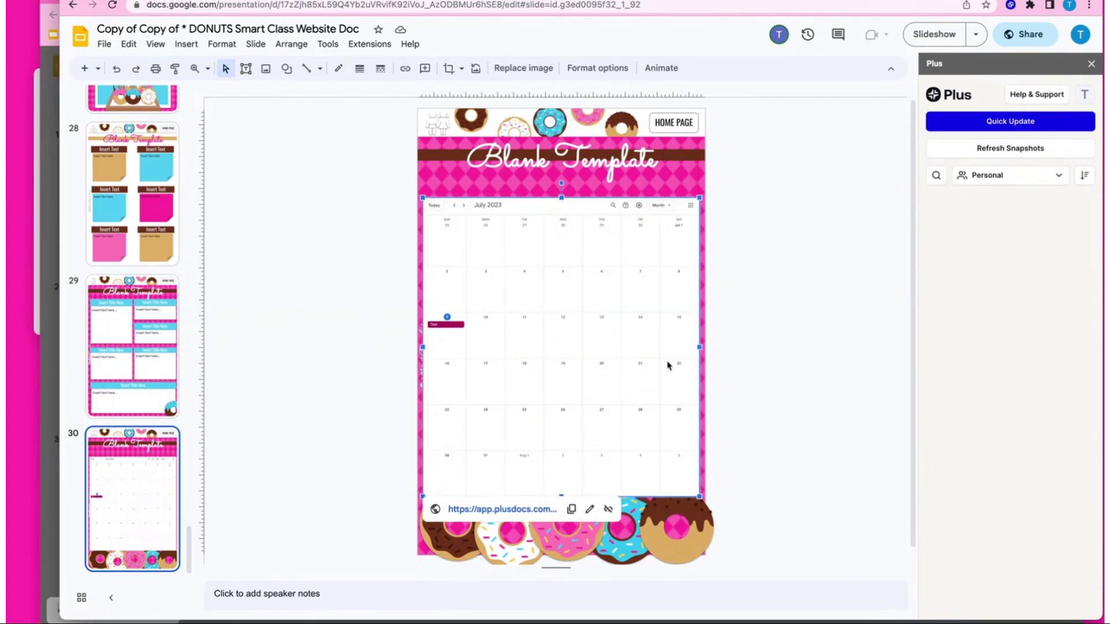
Send the calendar snapshot to the back, behind the bottom donuts.
{"action": "right_click", "coordinate": [668, 365]}
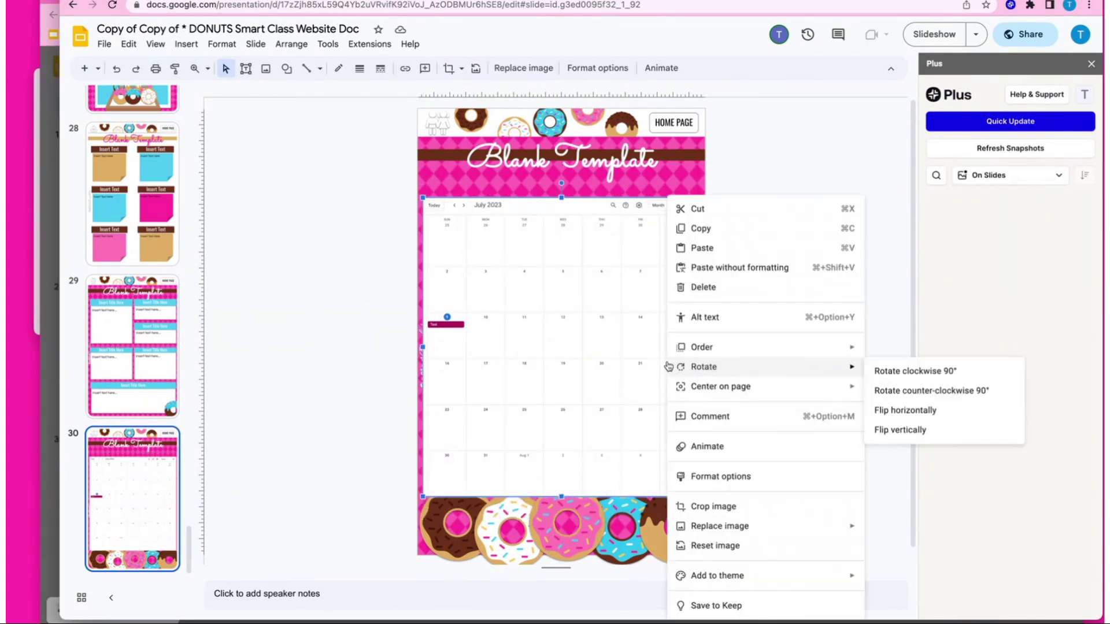
{"action": "mouse_move", "coordinate": [719, 351]}
{"action": "left_click", "coordinate": [893, 410]}
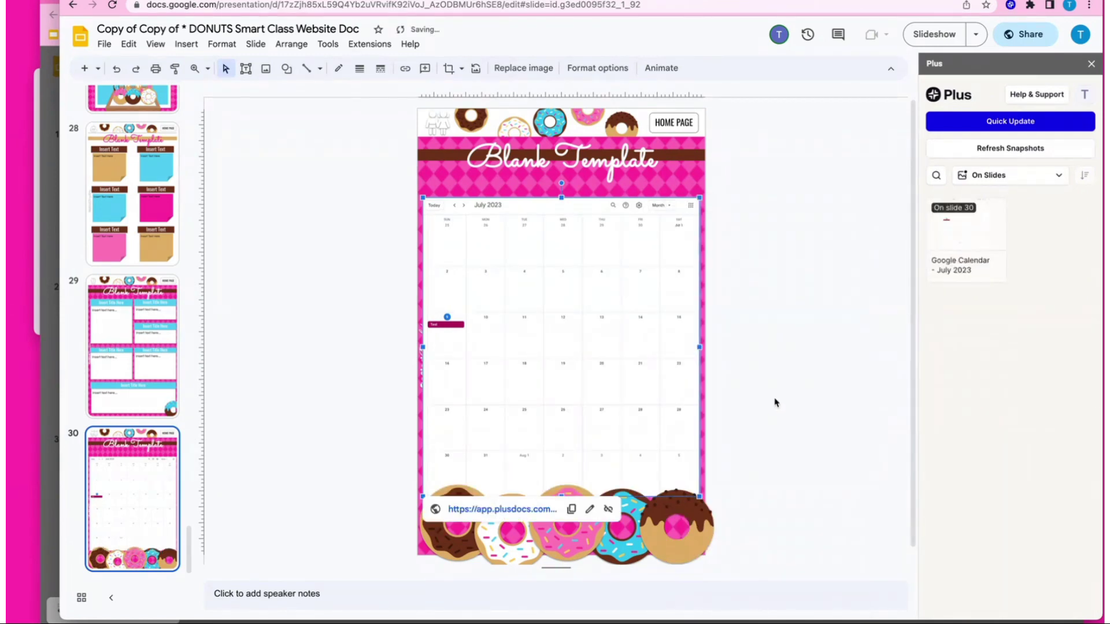
{"action": "left_click", "coordinate": [775, 402]}
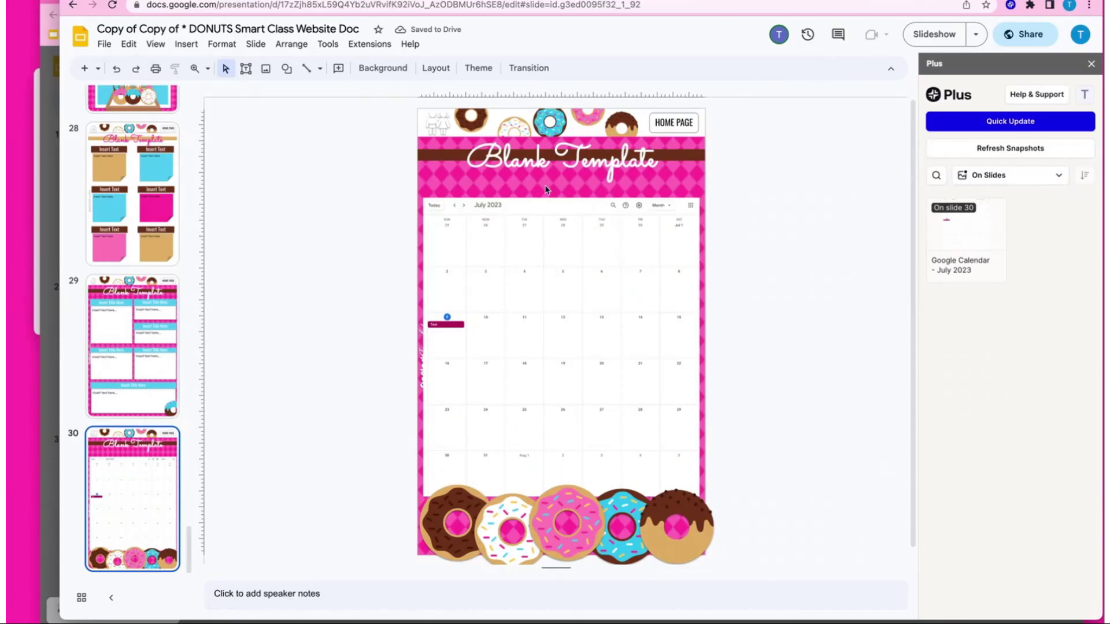
Retitle the slide 'Monthly Calendar'.
{"action": "left_click", "coordinate": [519, 156]}
{"action": "double_click", "coordinate": [519, 156]}
{"action": "type", "text": "Mo"}
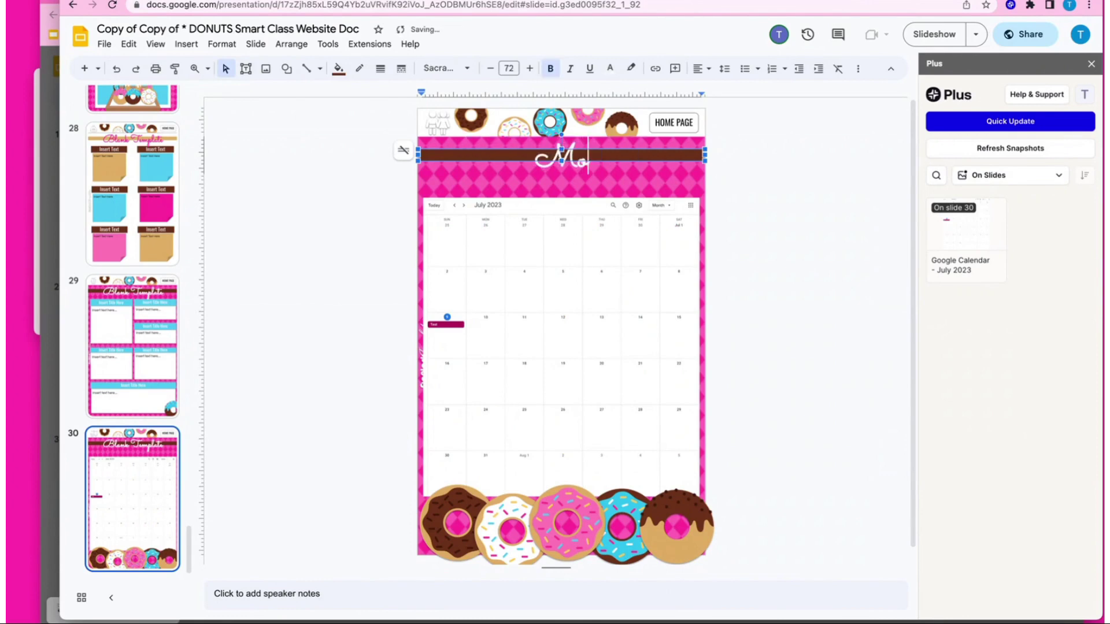
{"action": "type", "text": "nthly Calendar"}
{"action": "left_click", "coordinate": [742, 337]}
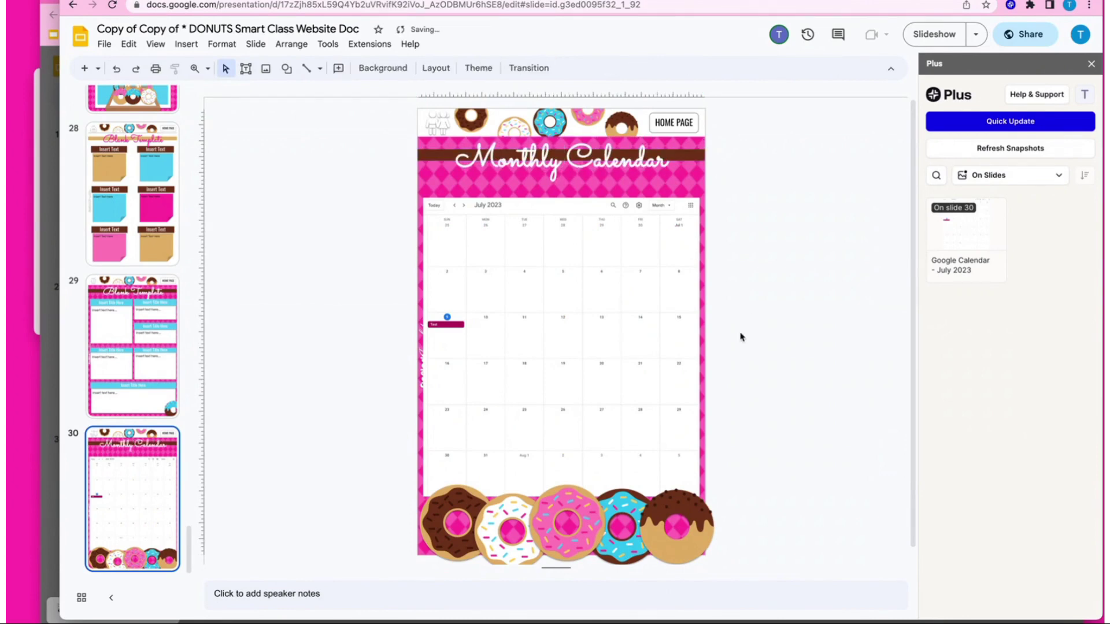
Go back to slide 1, the classroom home page.
{"action": "scroll", "coordinate": [144, 285], "scroll_direction": "up", "scroll_amount": 15}
{"action": "scroll", "coordinate": [144, 285], "scroll_direction": "up", "scroll_amount": 20}
{"action": "left_click", "coordinate": [132, 171]}
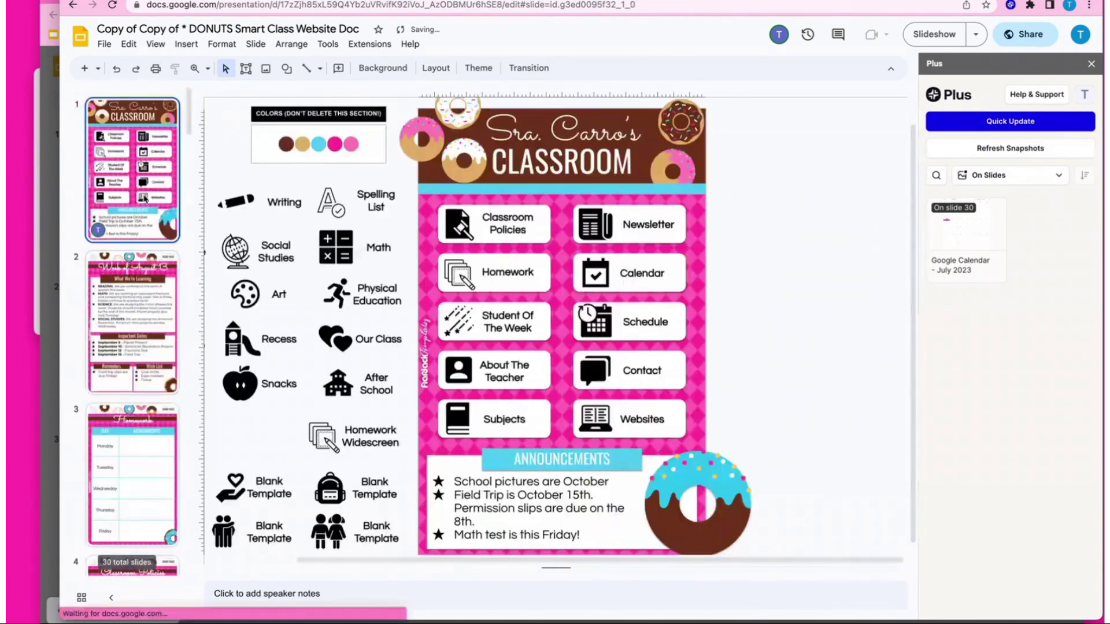
Relink the Calendar label on the home slide to Slide 30.
{"action": "left_click", "coordinate": [669, 273]}
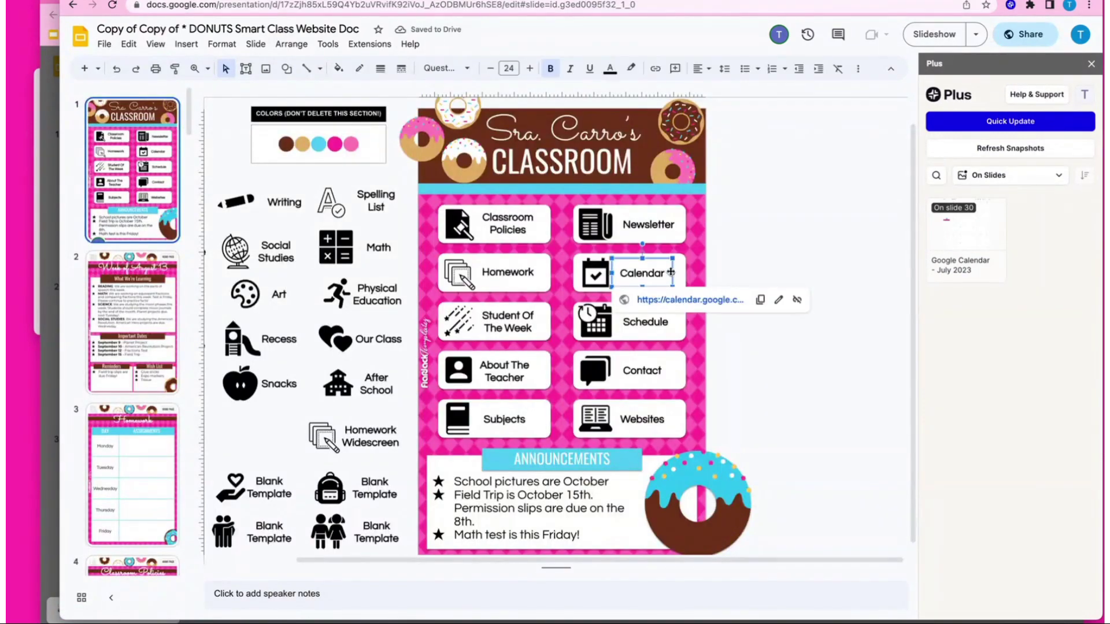
{"action": "left_click", "coordinate": [779, 300]}
{"action": "scroll", "coordinate": [133, 318], "scroll_direction": "down", "scroll_amount": 20}
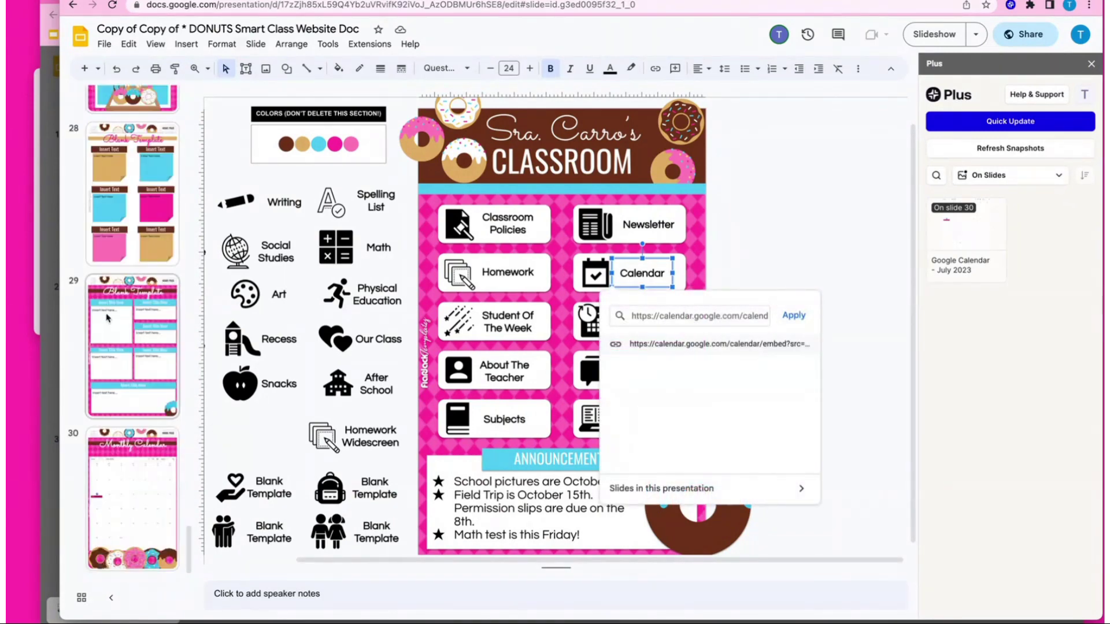
{"action": "triple_click", "coordinate": [682, 317]}
{"action": "type", "text": "30"}
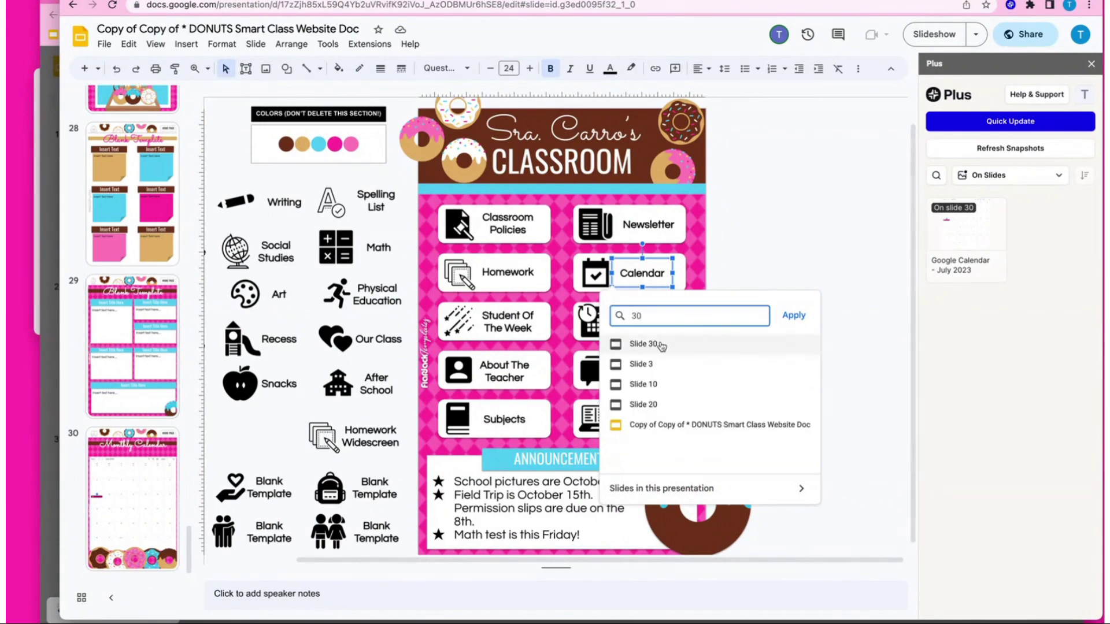
{"action": "left_click", "coordinate": [657, 341]}
Relink the calendar icon beside the label to Slide 30 as well.
{"action": "left_click", "coordinate": [595, 270]}
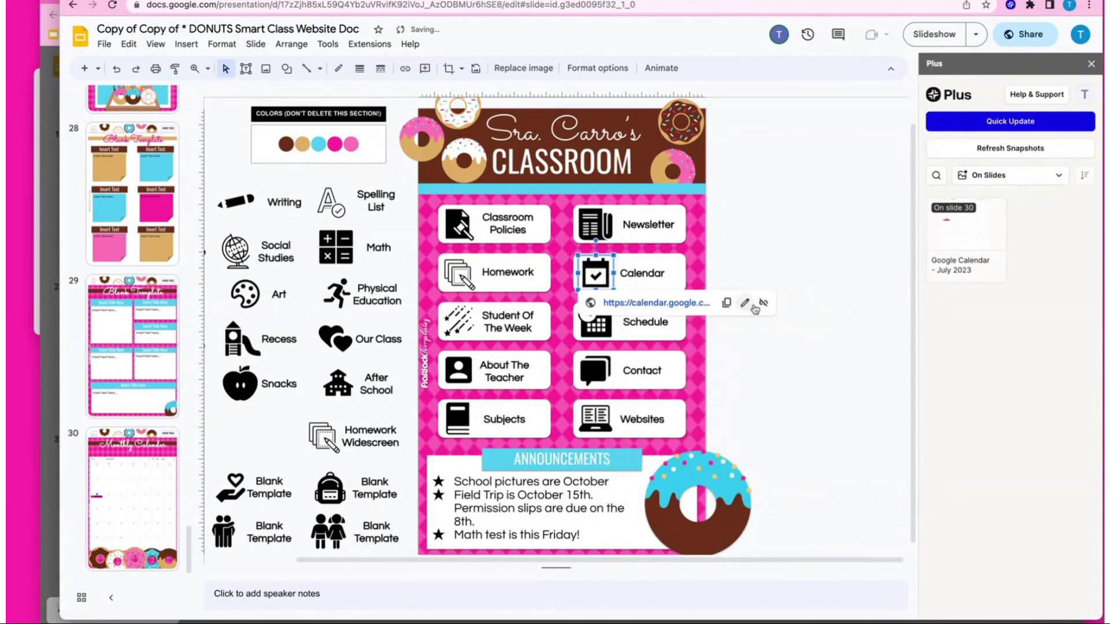
{"action": "left_click", "coordinate": [751, 306]}
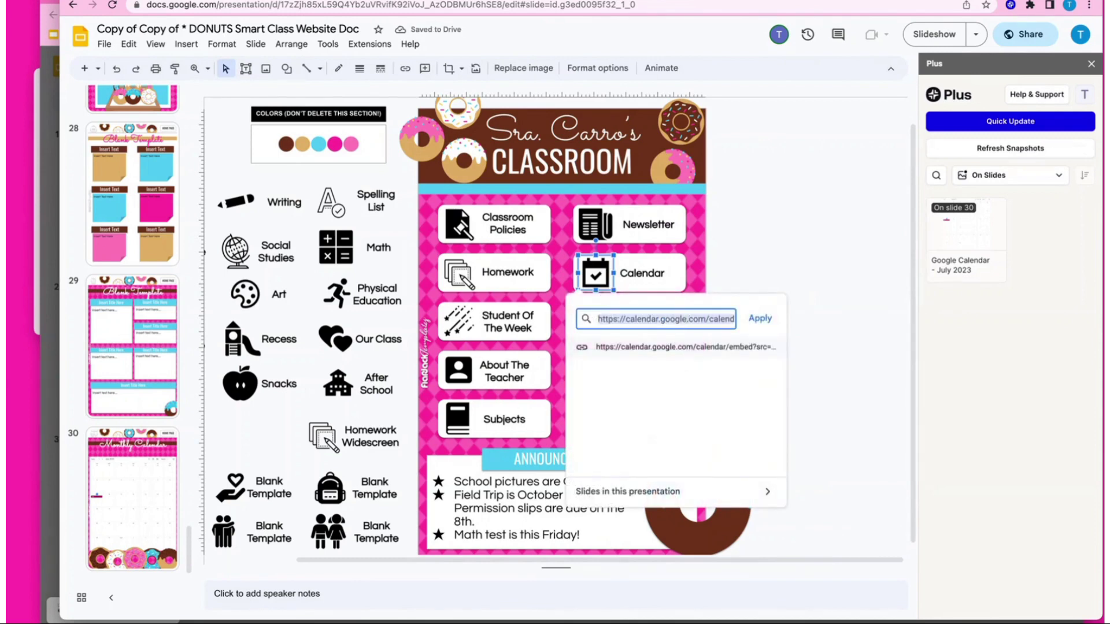
{"action": "type", "text": "30"}
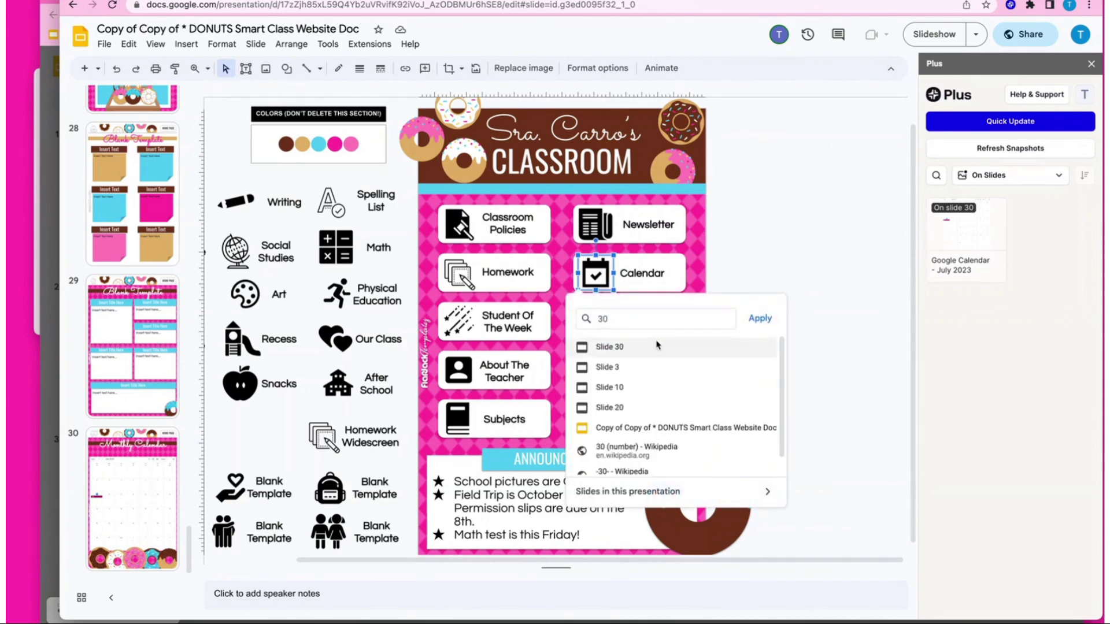
{"action": "left_click", "coordinate": [664, 342]}
{"action": "left_click", "coordinate": [821, 297]}
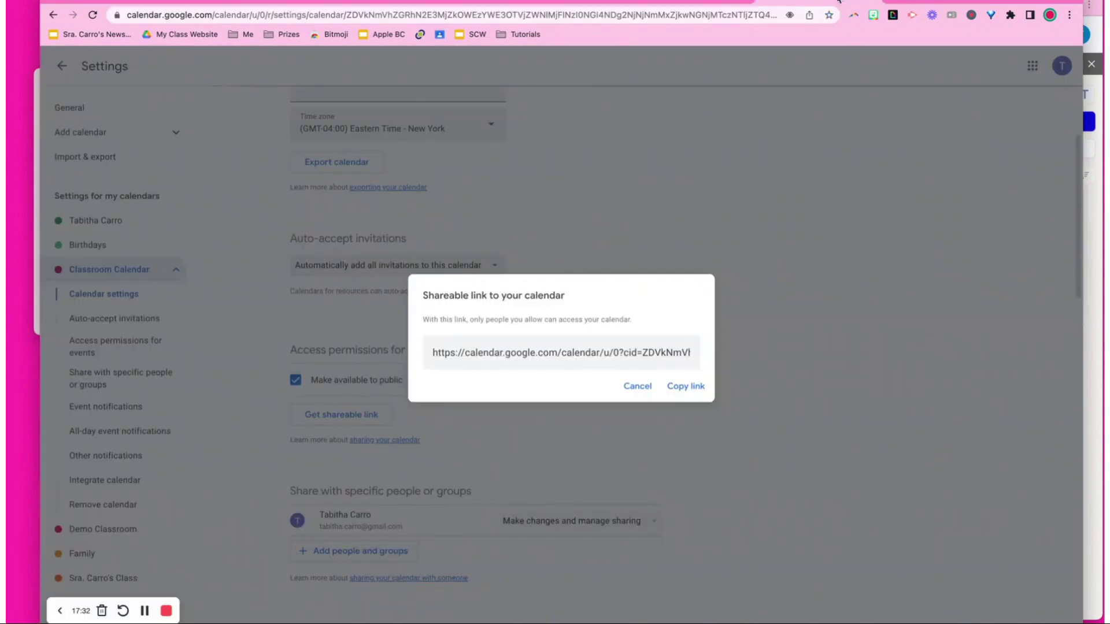
Create a 'Test' event on Tuesday, July 11 in Classroom Calendar, then return to Slides.
{"action": "left_click", "coordinate": [637, 386]}
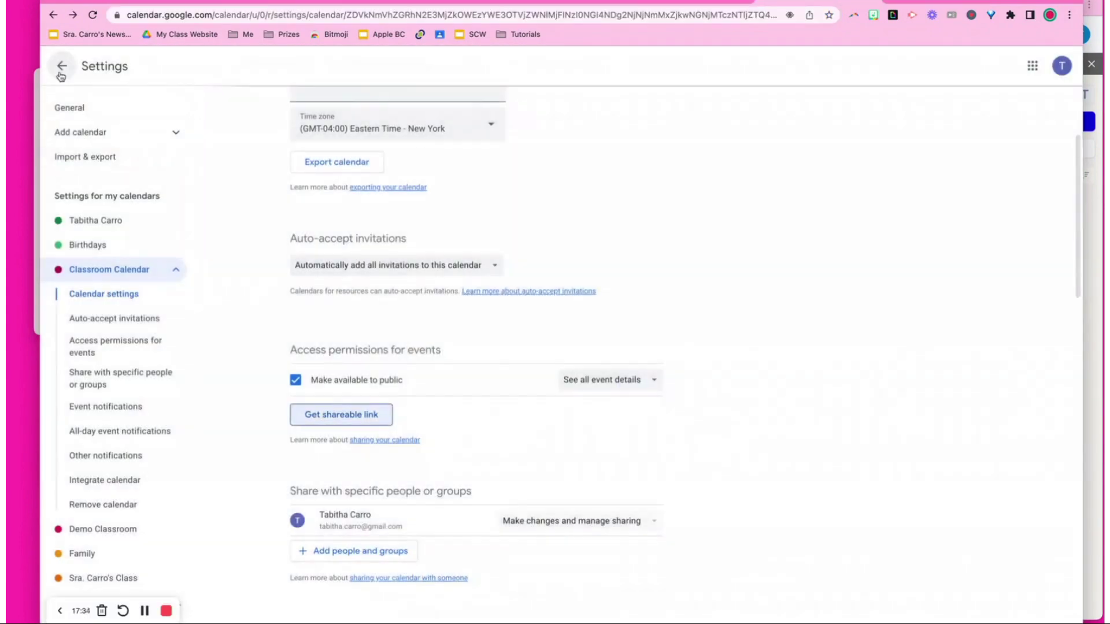
{"action": "left_click", "coordinate": [61, 72]}
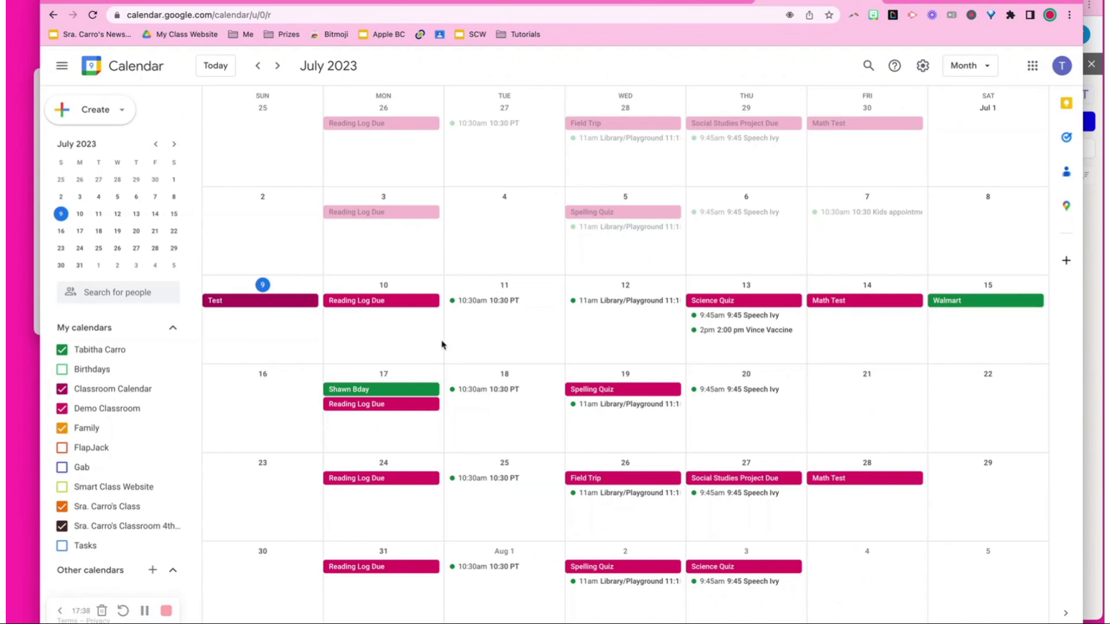
{"action": "left_click", "coordinate": [522, 345]}
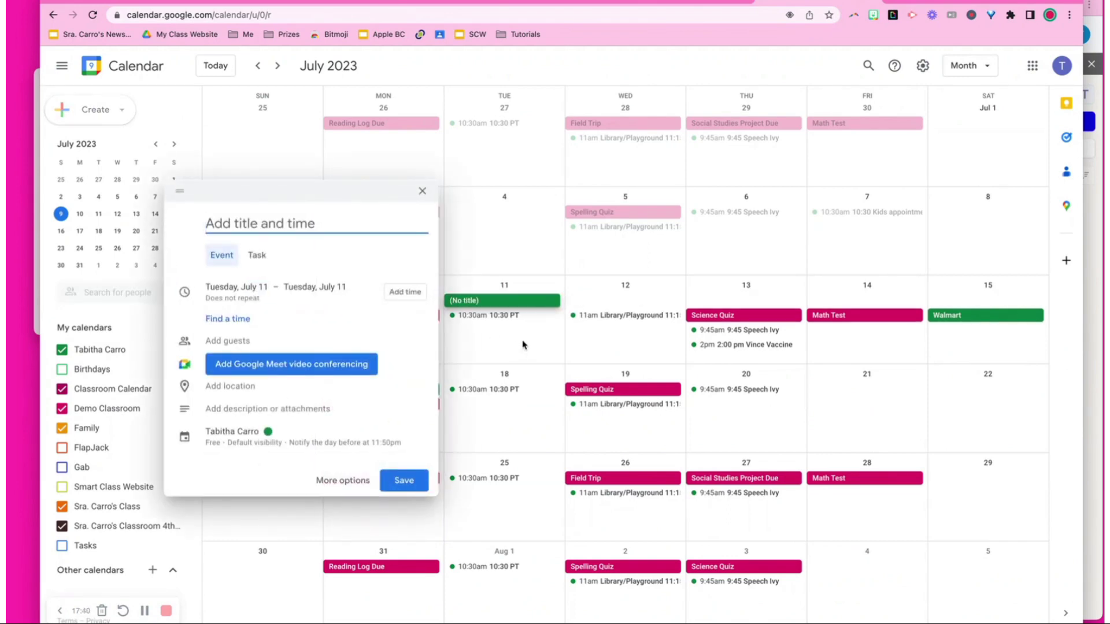
{"action": "type", "text": "Test"}
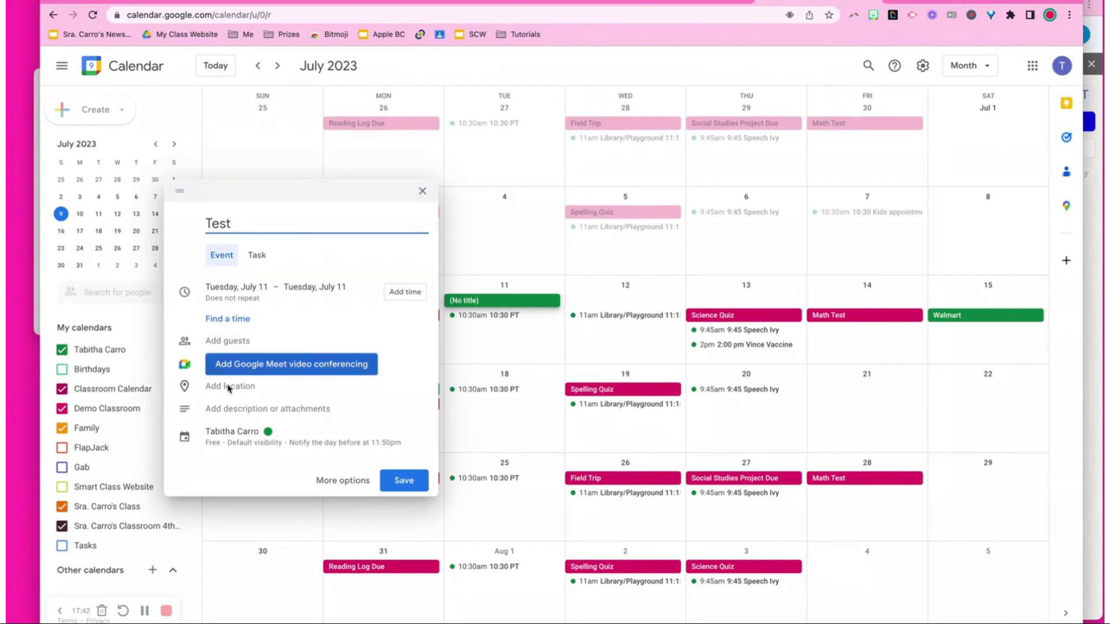
{"action": "left_click", "coordinate": [231, 434]}
{"action": "left_click", "coordinate": [237, 439]}
{"action": "left_click", "coordinate": [235, 450]}
{"action": "left_click", "coordinate": [403, 555]}
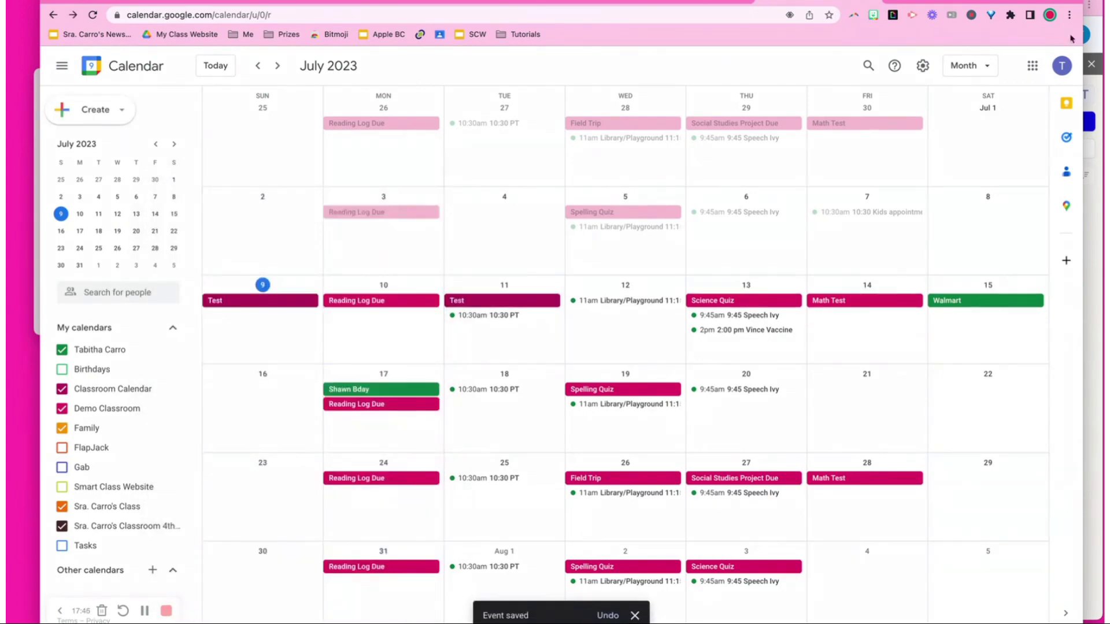
{"action": "key", "text": "alt+Tab"}
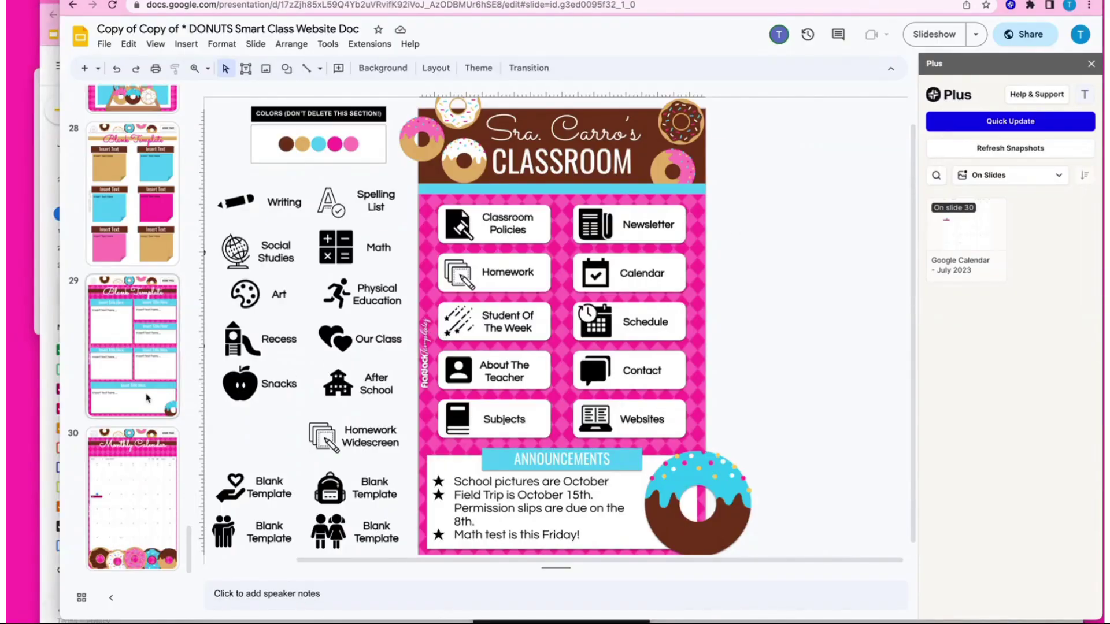
Show slide 30, Monthly Calendar, and close the Plus sidebar.
{"action": "left_click", "coordinate": [136, 503]}
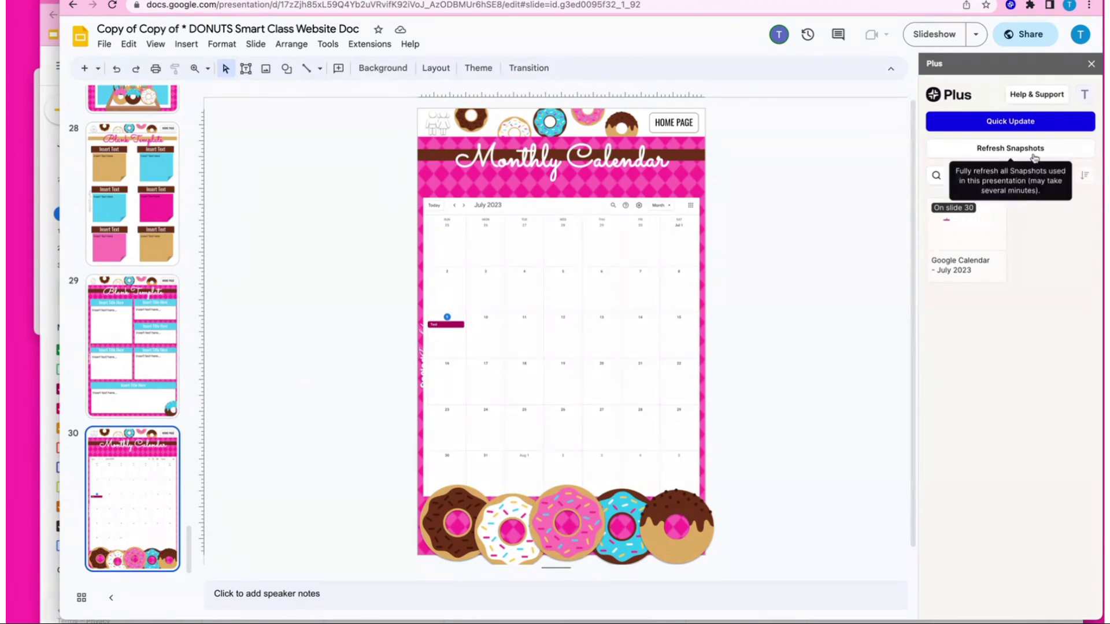
{"action": "left_click", "coordinate": [1092, 64]}
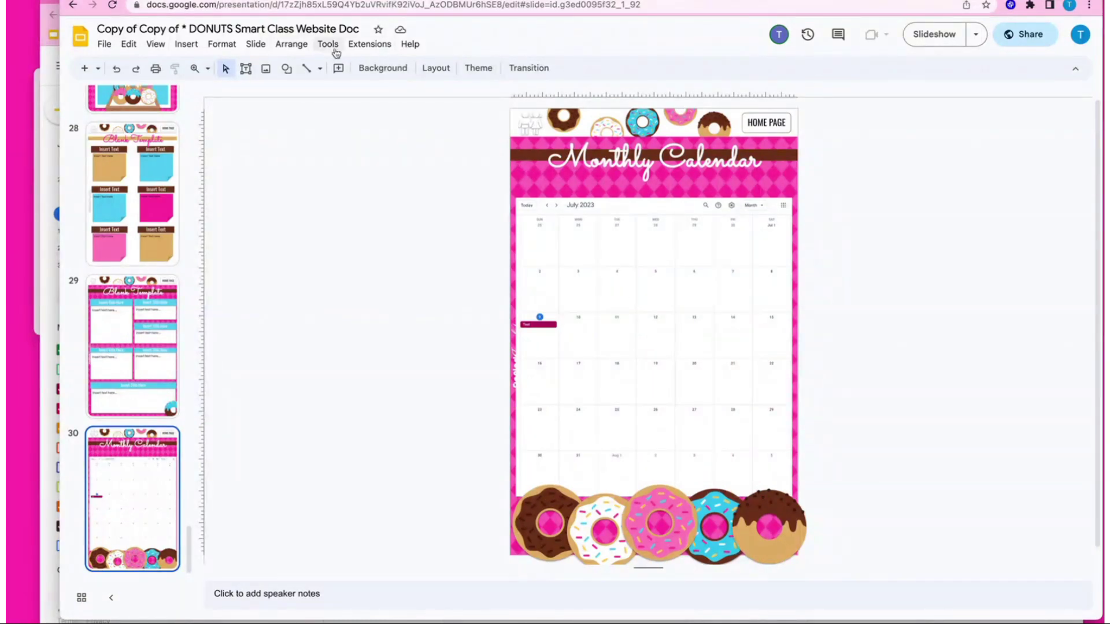
Refresh the Plus AI snapshots so the calendar shows the July 11 event, then switch to Calendar.
{"action": "left_click", "coordinate": [373, 47]}
{"action": "mouse_move", "coordinate": [419, 114]}
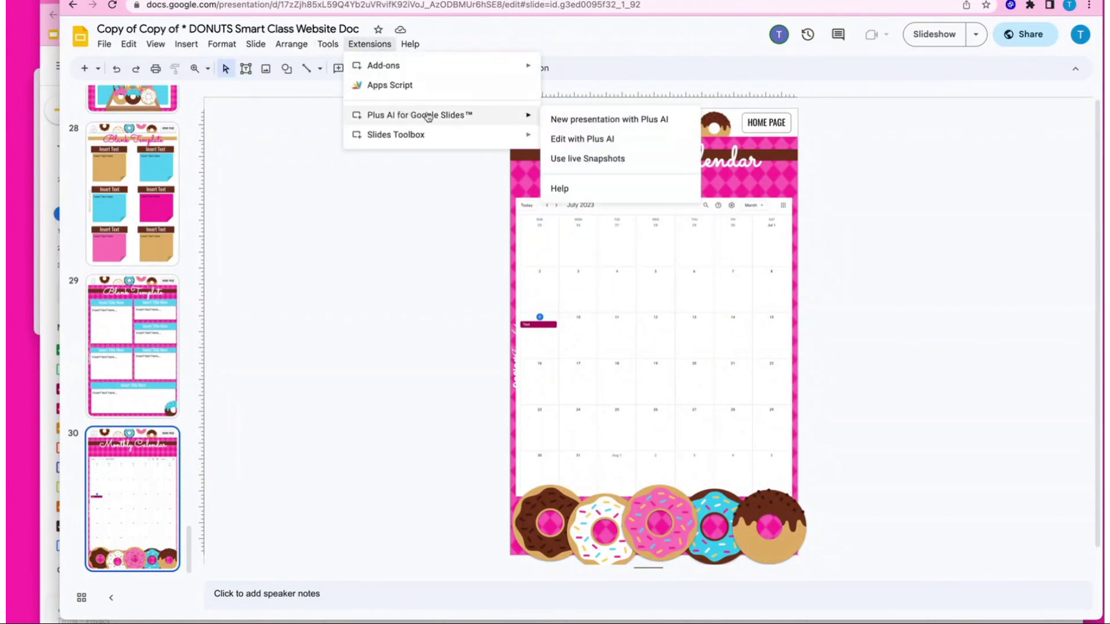
{"action": "left_click", "coordinate": [595, 145]}
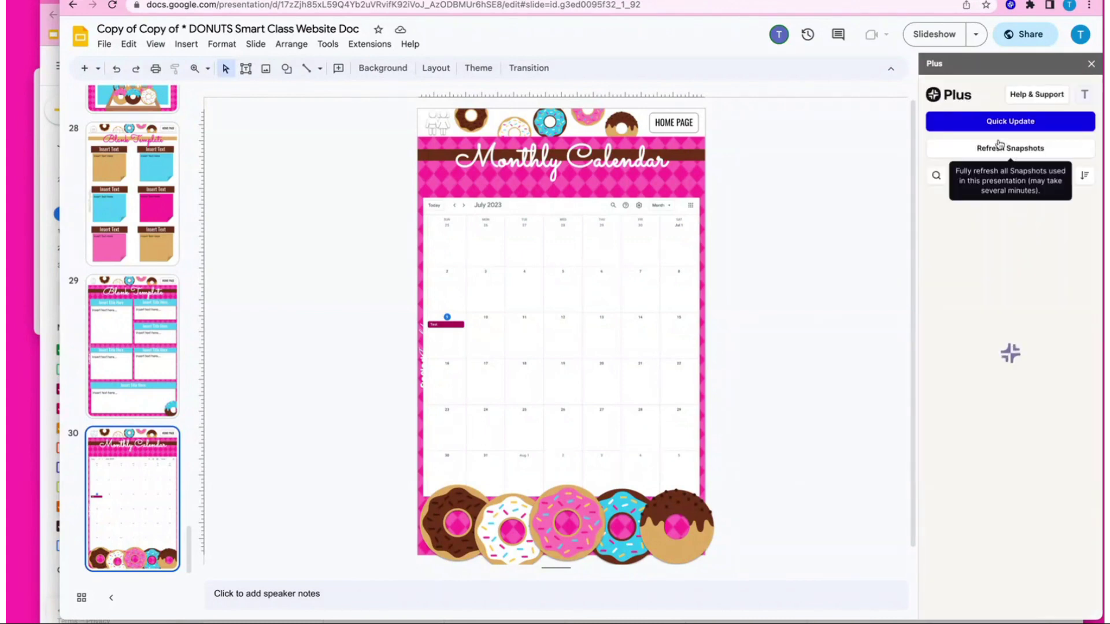
{"action": "left_click", "coordinate": [999, 149]}
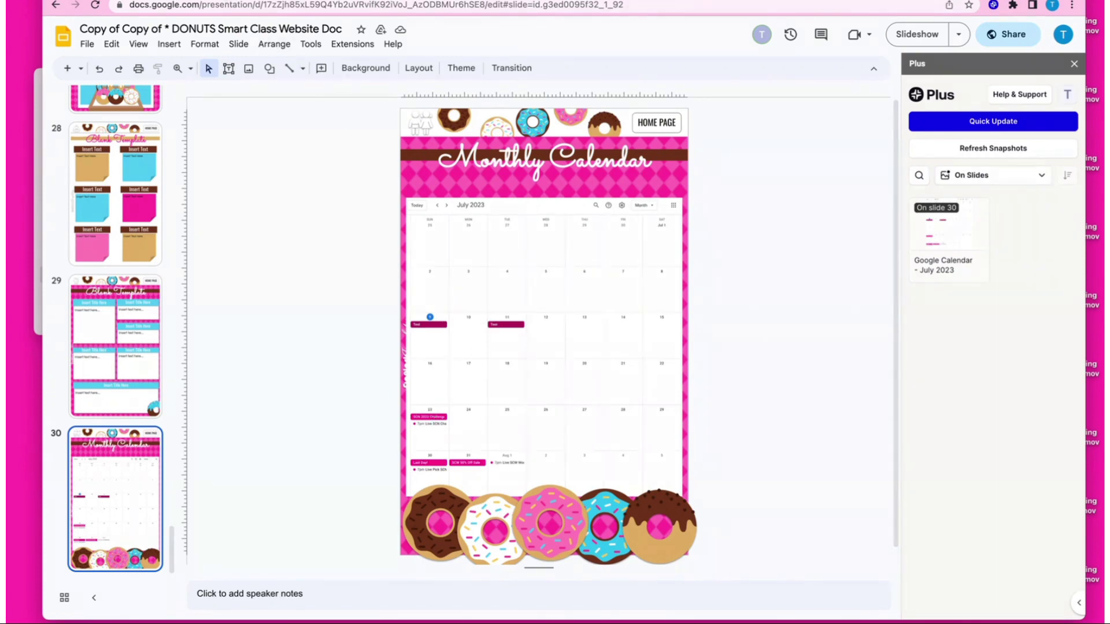
{"action": "key", "text": "ctrl+Tab"}
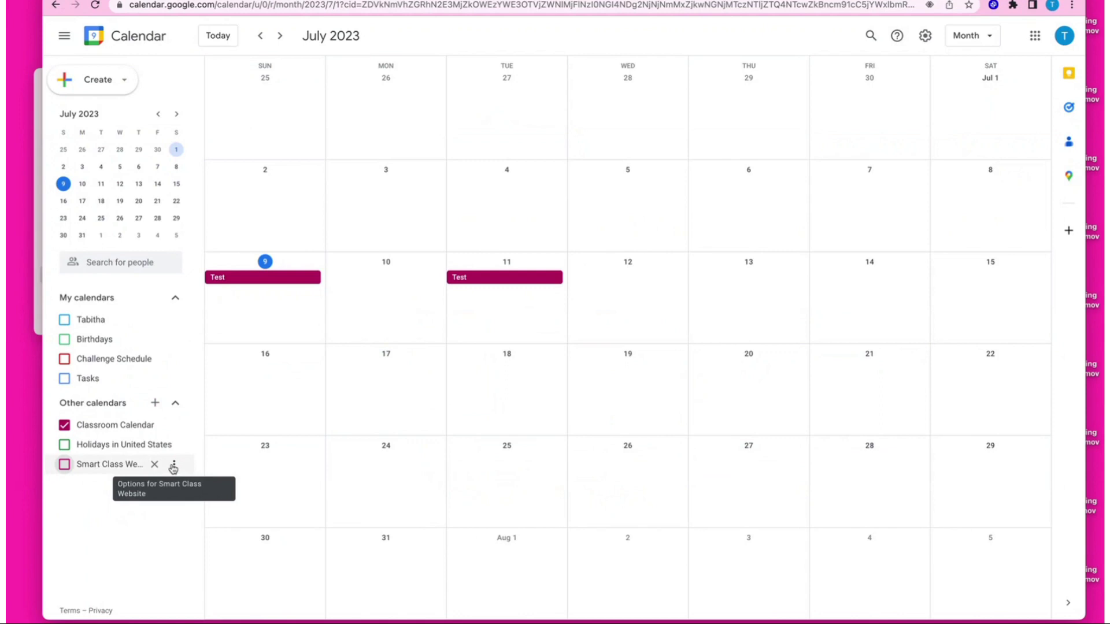
View the Smart Class Website calendar's settings, return to the month view, then switch to Slides.
{"action": "left_click", "coordinate": [173, 466]}
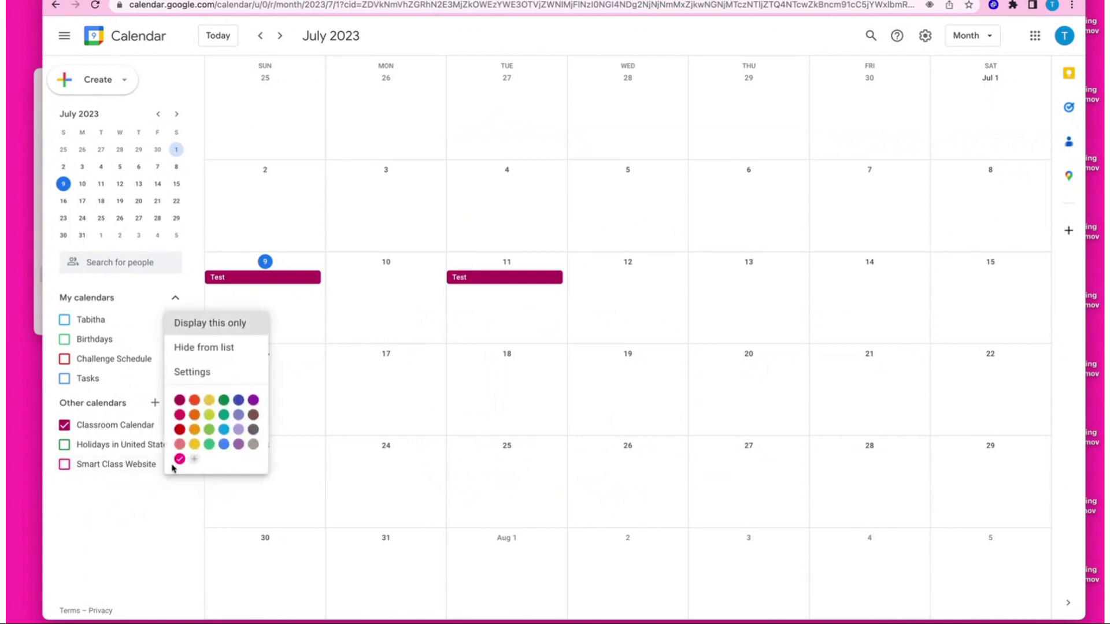
{"action": "left_click", "coordinate": [207, 373]}
{"action": "scroll", "coordinate": [456, 476], "scroll_direction": "down", "scroll_amount": 10}
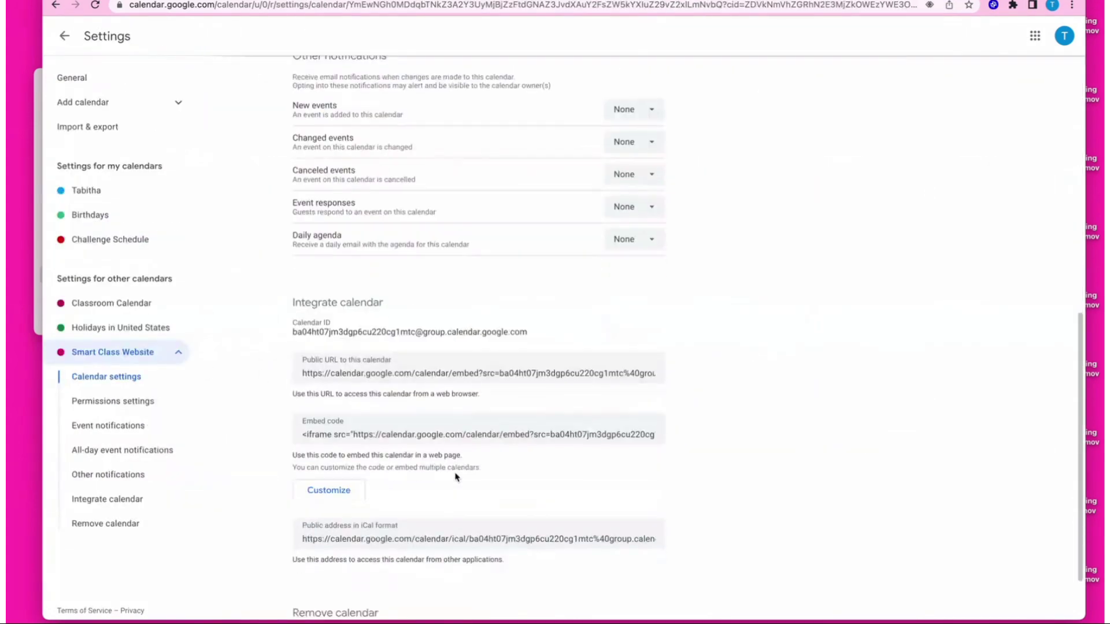
{"action": "scroll", "coordinate": [456, 476], "scroll_direction": "down", "scroll_amount": 2}
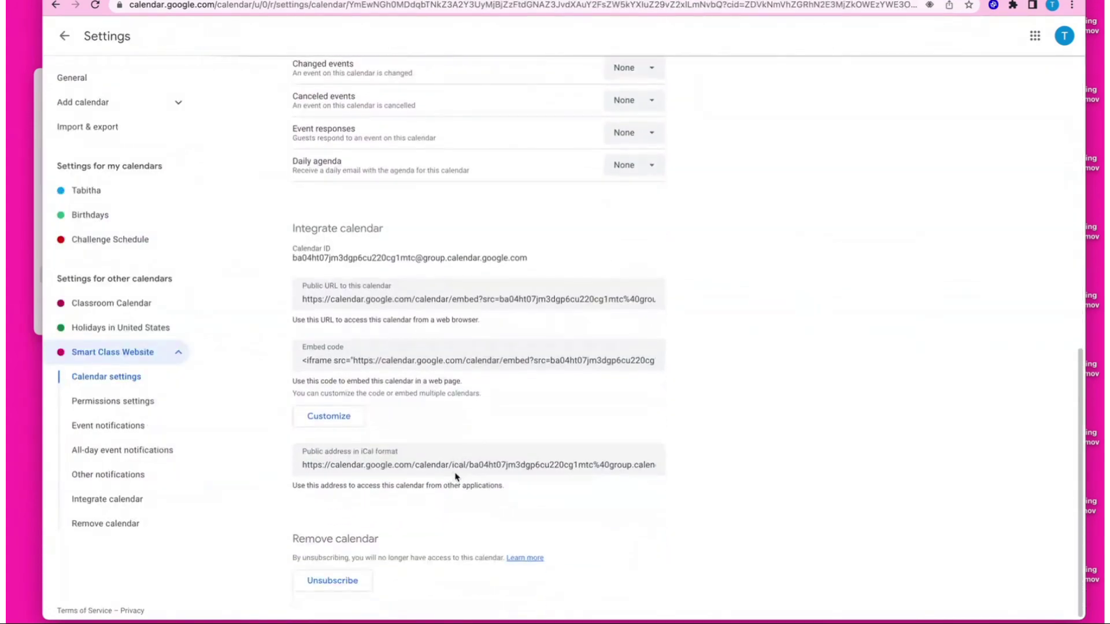
{"action": "scroll", "coordinate": [399, 463], "scroll_direction": "up", "scroll_amount": 12}
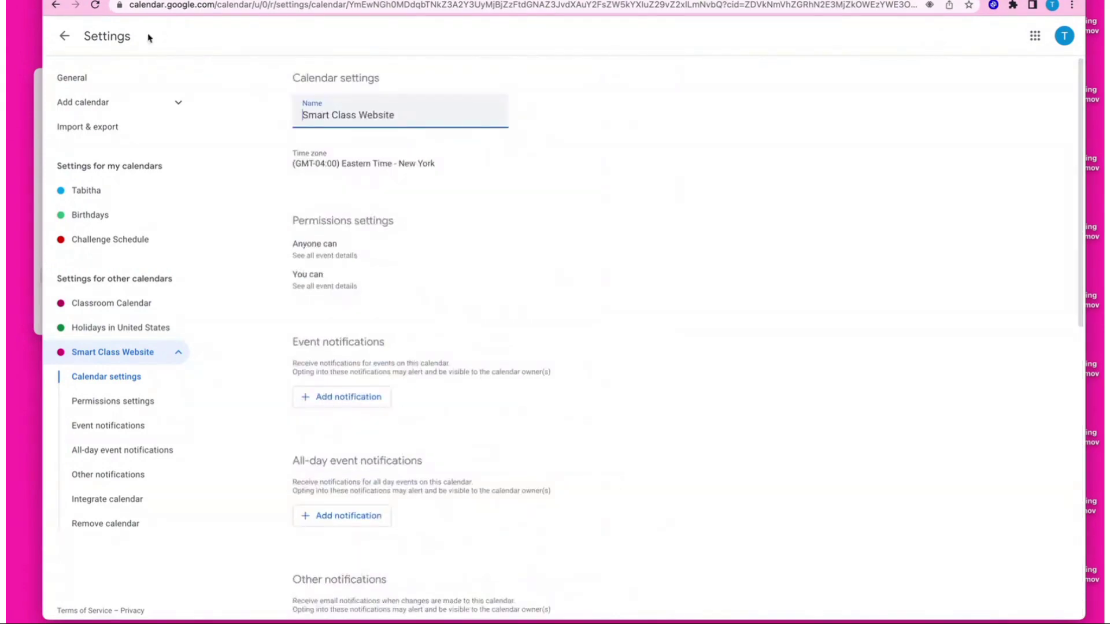
{"action": "left_click", "coordinate": [66, 36]}
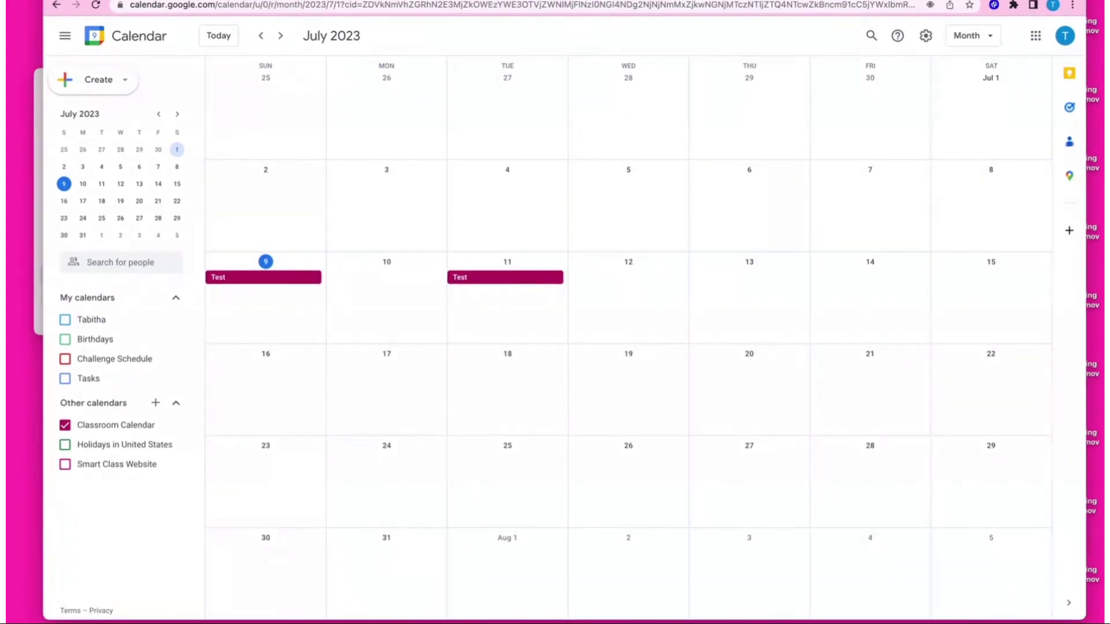
{"action": "mouse_move", "coordinate": [866, 614]}
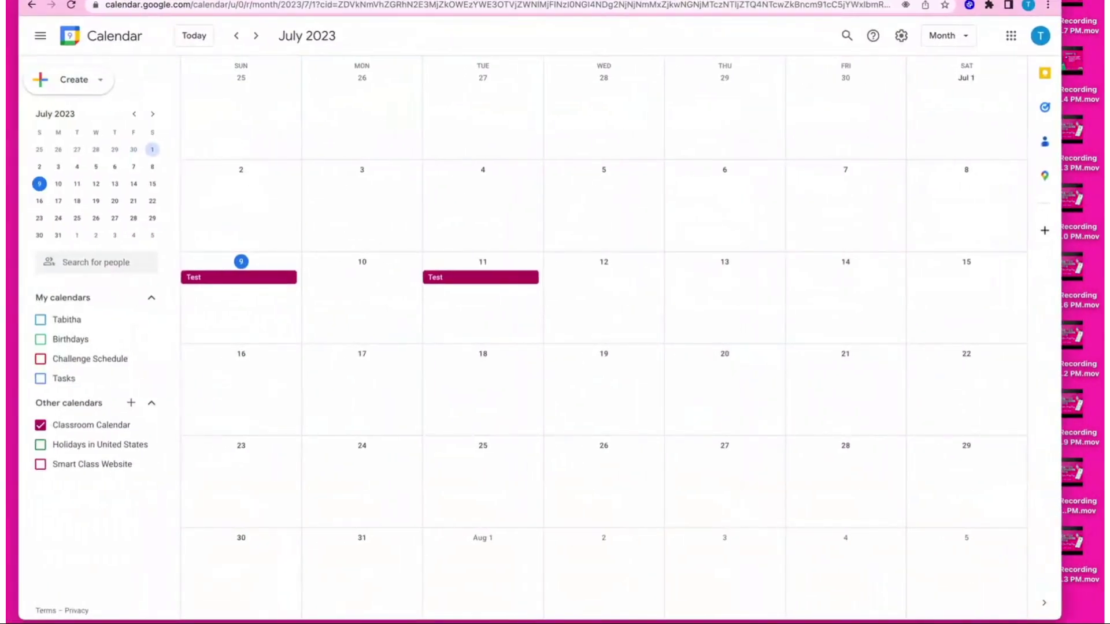
{"action": "key", "text": "ctrl+Tab"}
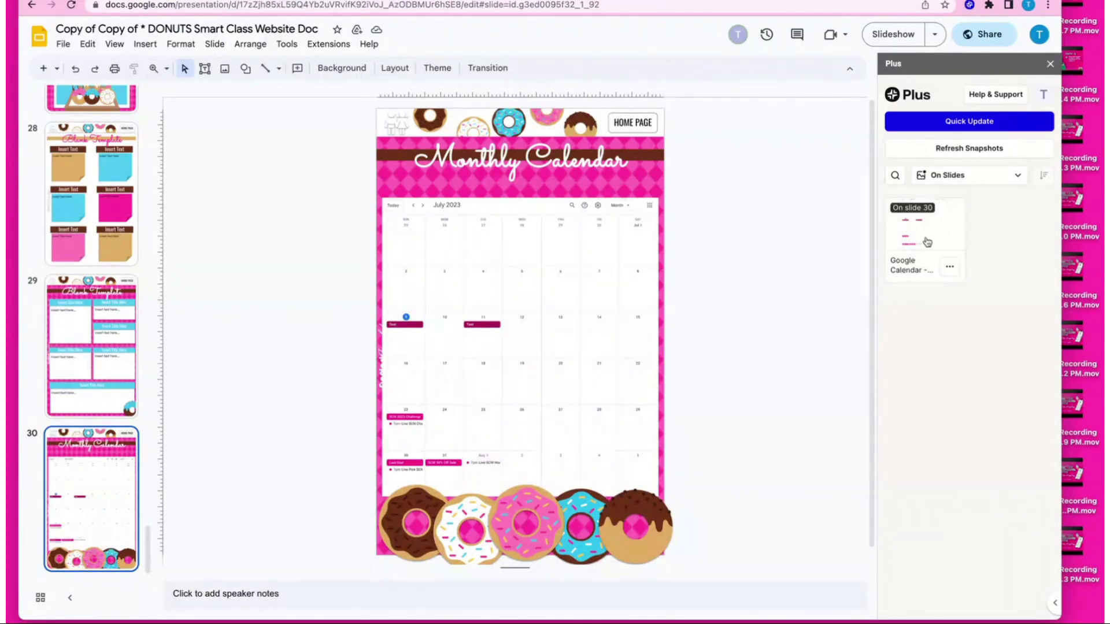
Open the Plus Docs page for the calendar snapshot image on slide 30 (Google Calendar - July 2023).
{"action": "left_click", "coordinate": [949, 271]}
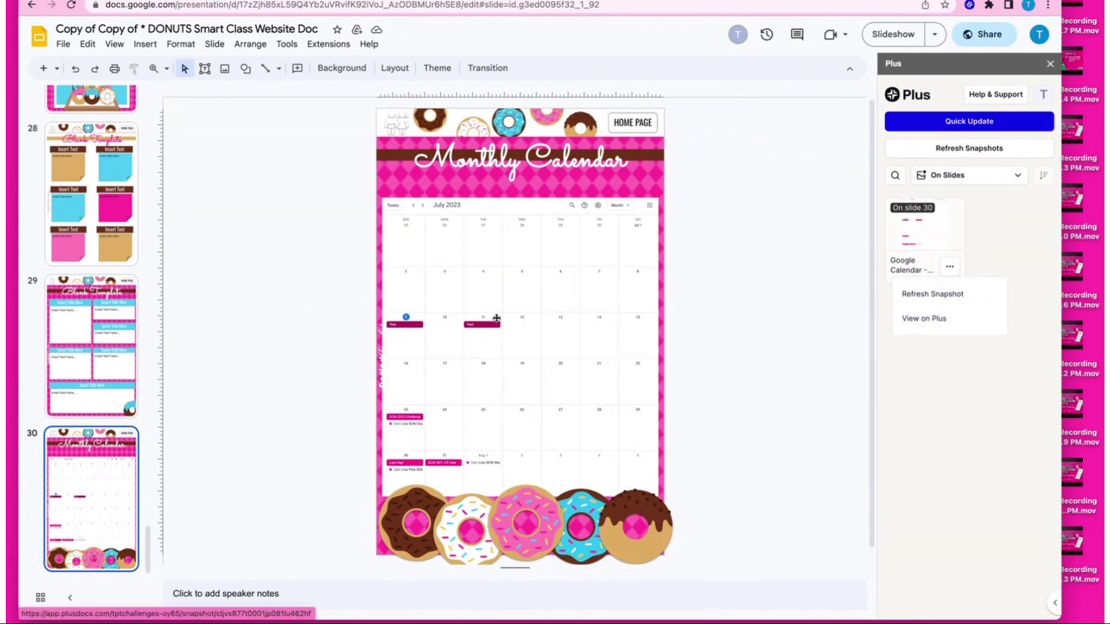
{"action": "left_click", "coordinate": [542, 297]}
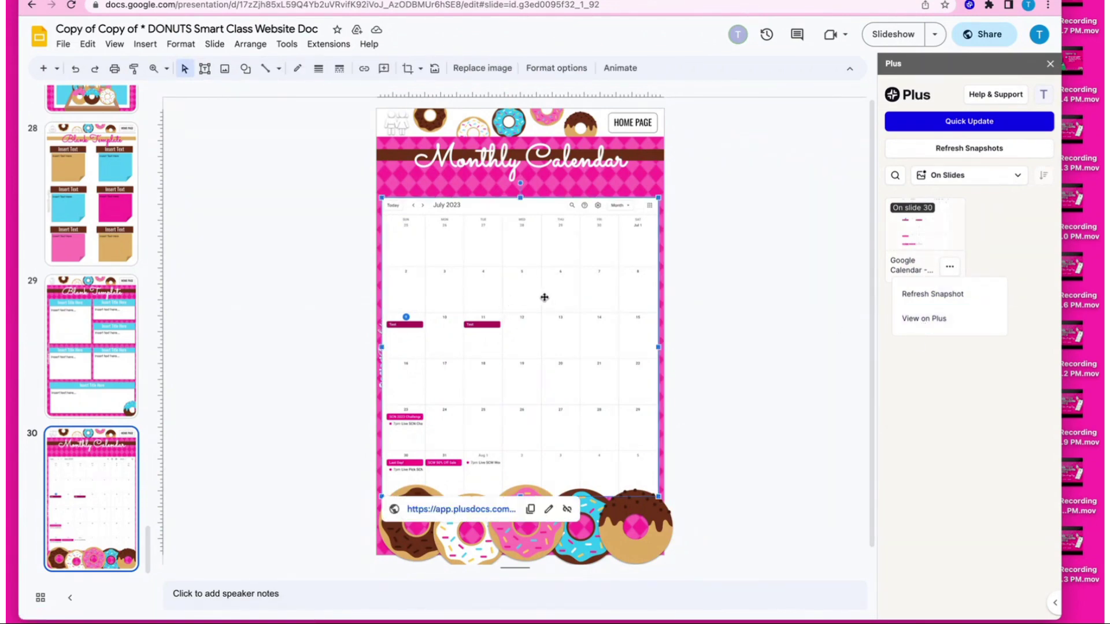
{"action": "left_click", "coordinate": [473, 510]}
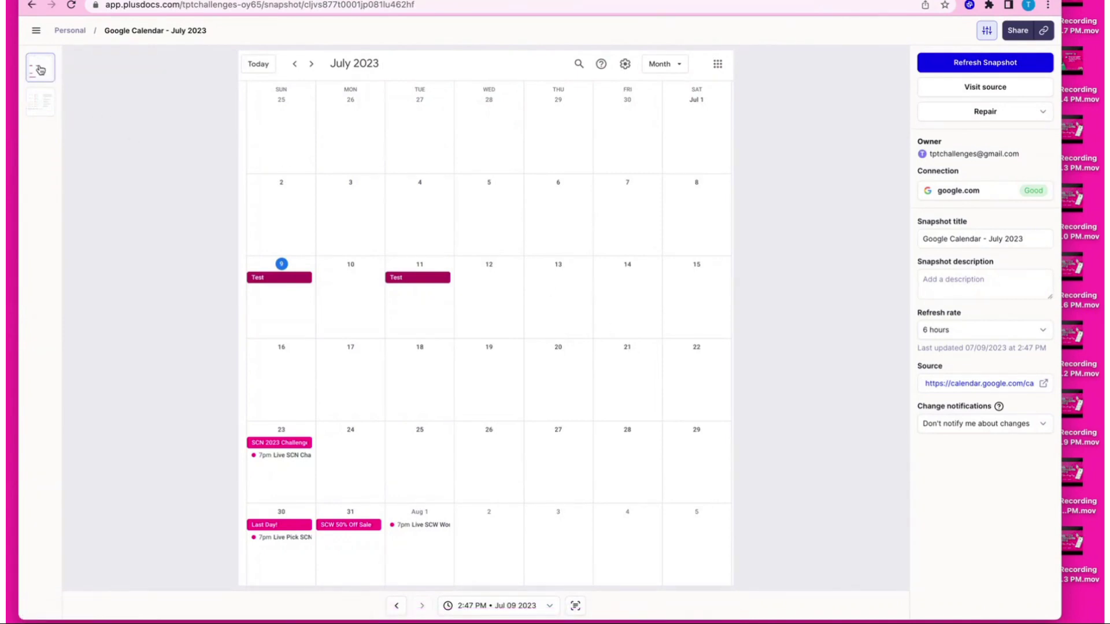
View the Saturday, July 1, 2023 schedule snapshot in Plus Docs and open its source Google Calendar.
{"action": "left_click", "coordinate": [37, 34]}
{"action": "left_click", "coordinate": [123, 166]}
{"action": "left_click", "coordinate": [38, 102]}
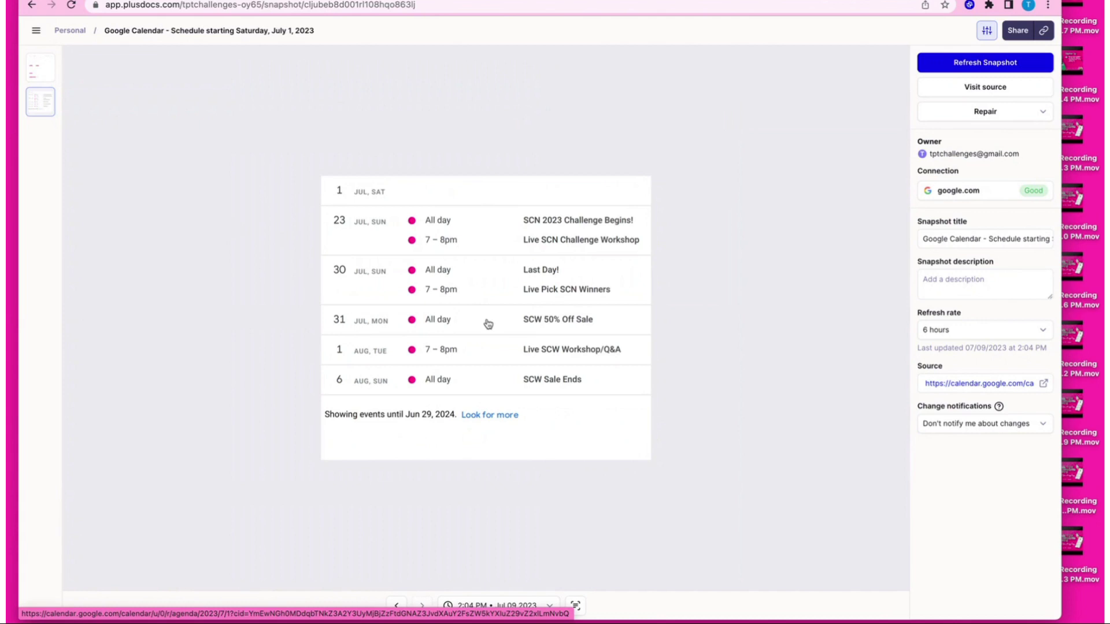
{"action": "left_click", "coordinate": [489, 324]}
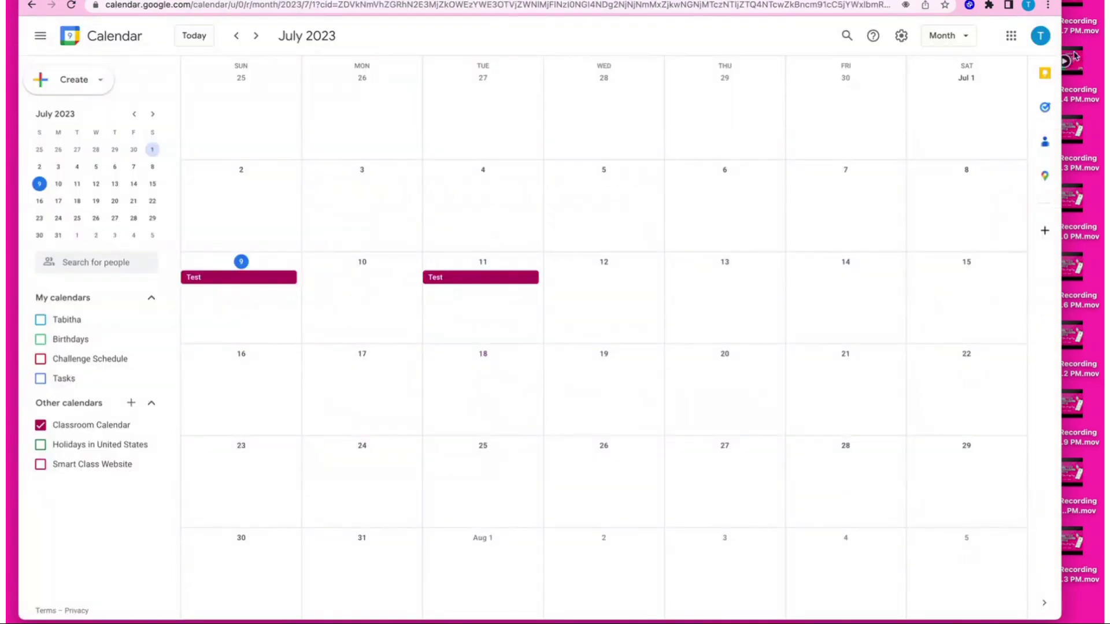
{"action": "left_click", "coordinate": [961, 42]}
Switch the July 2023 Google Calendar to Day view, then to Schedule view.
{"action": "left_click", "coordinate": [957, 75]}
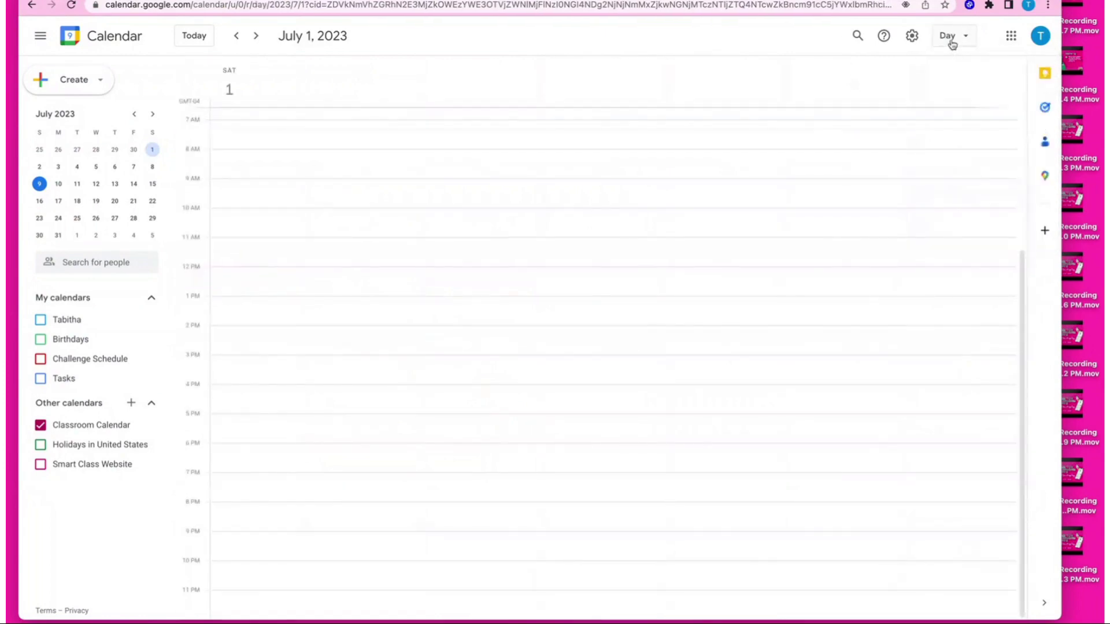
{"action": "left_click", "coordinate": [951, 39]}
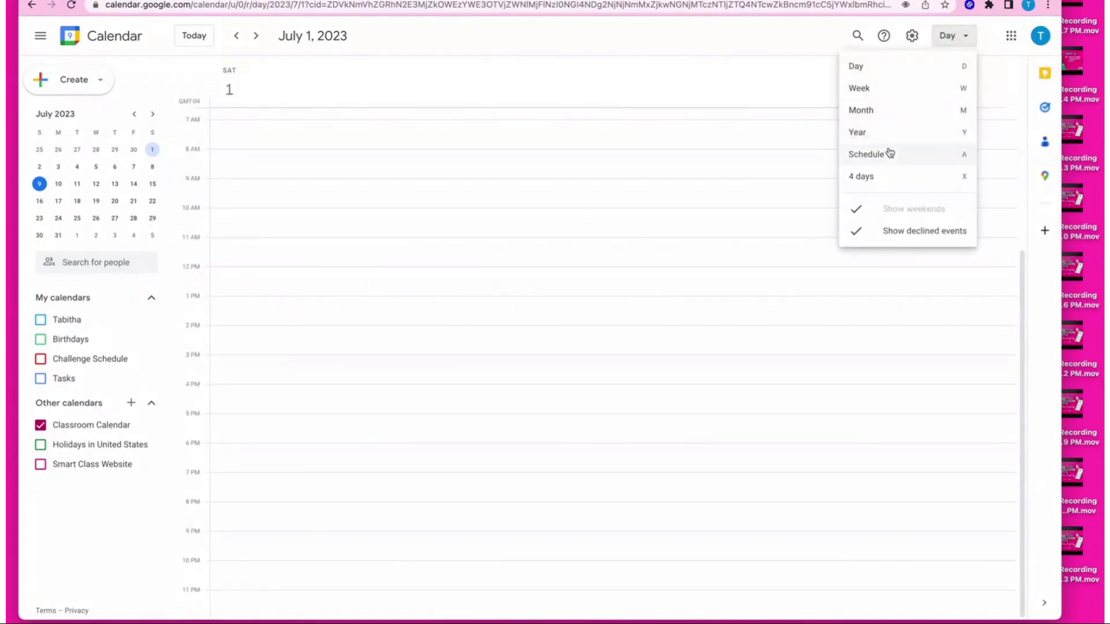
{"action": "left_click", "coordinate": [886, 156]}
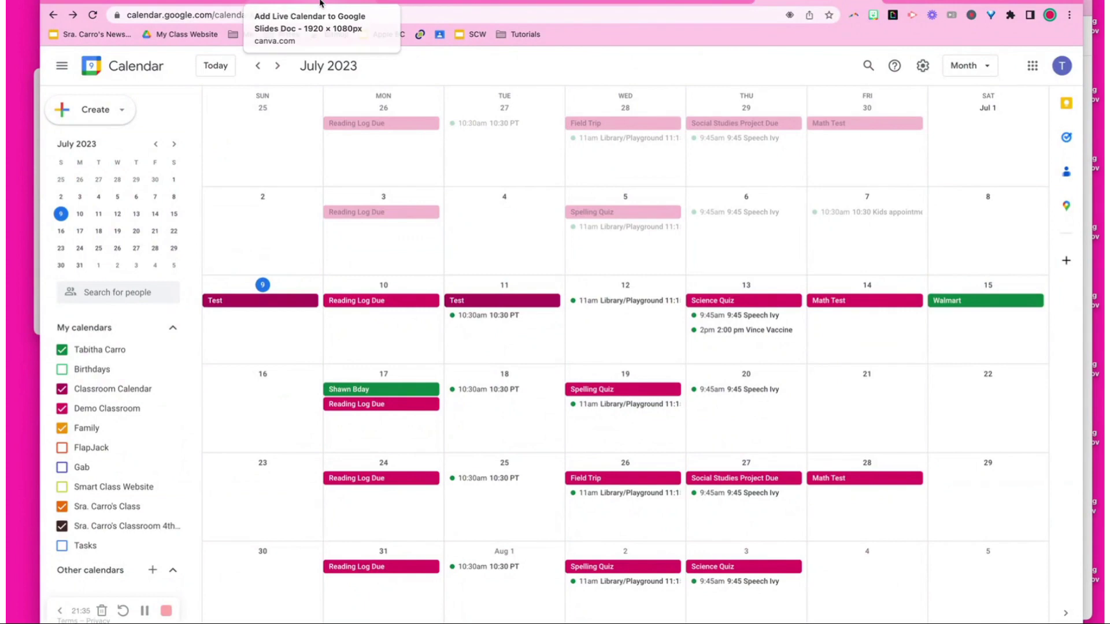
Switch to the Canva tutorial and go to slide 14, IMPORTANT: 6-hour refresh, 5 free snapshots.
{"action": "left_click", "coordinate": [321, 3]}
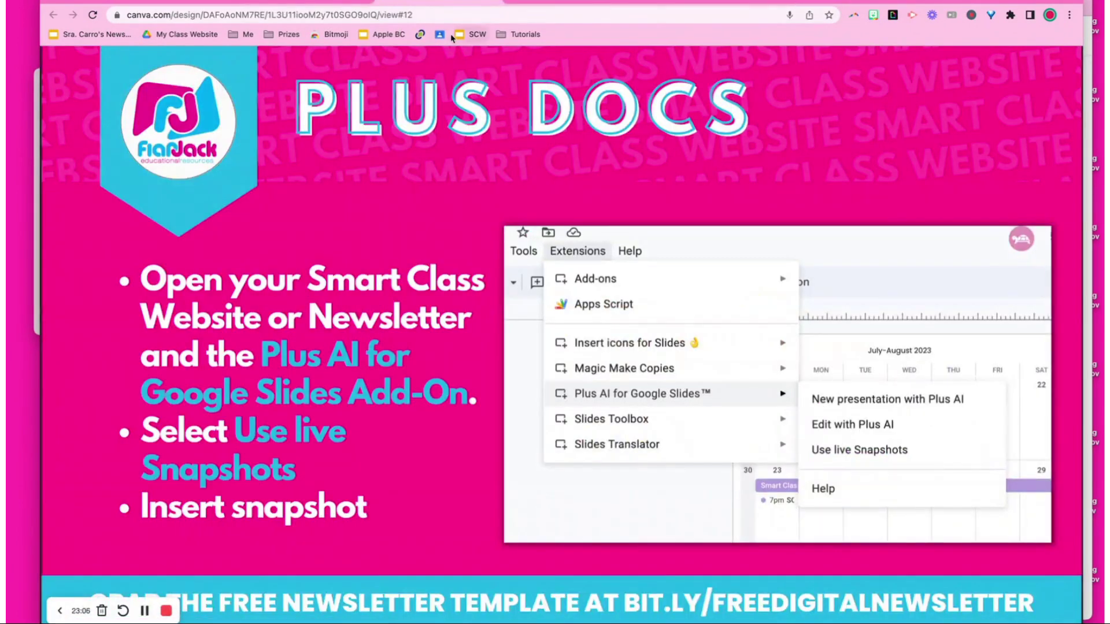
{"action": "mouse_move", "coordinate": [890, 338]}
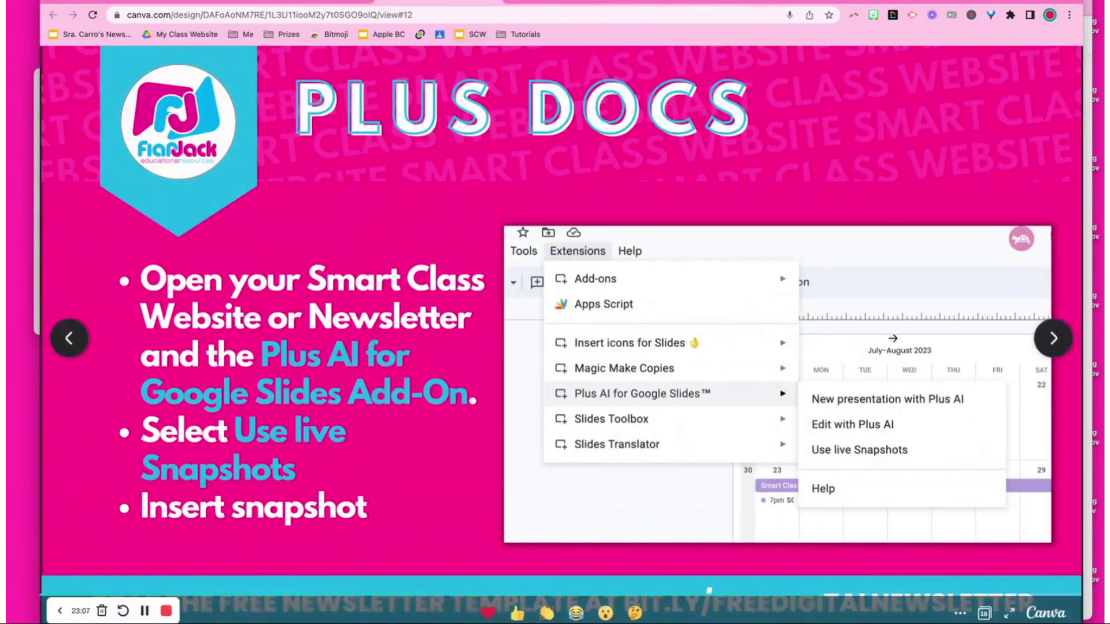
{"action": "left_click", "coordinate": [1053, 341]}
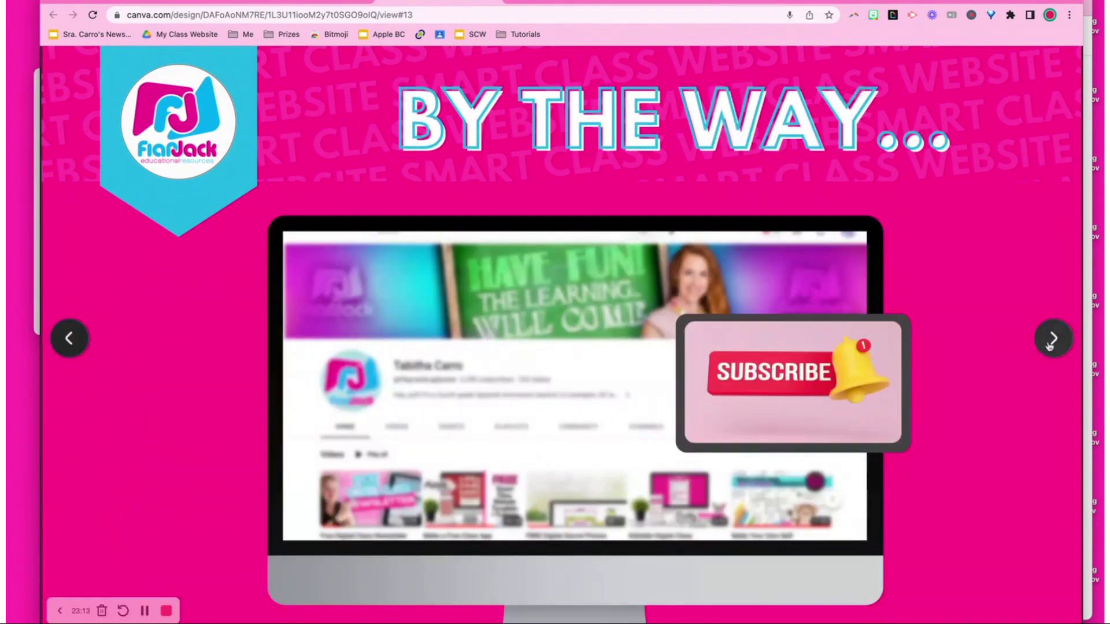
{"action": "double_click", "coordinate": [1051, 341]}
{"action": "left_click", "coordinate": [68, 341]}
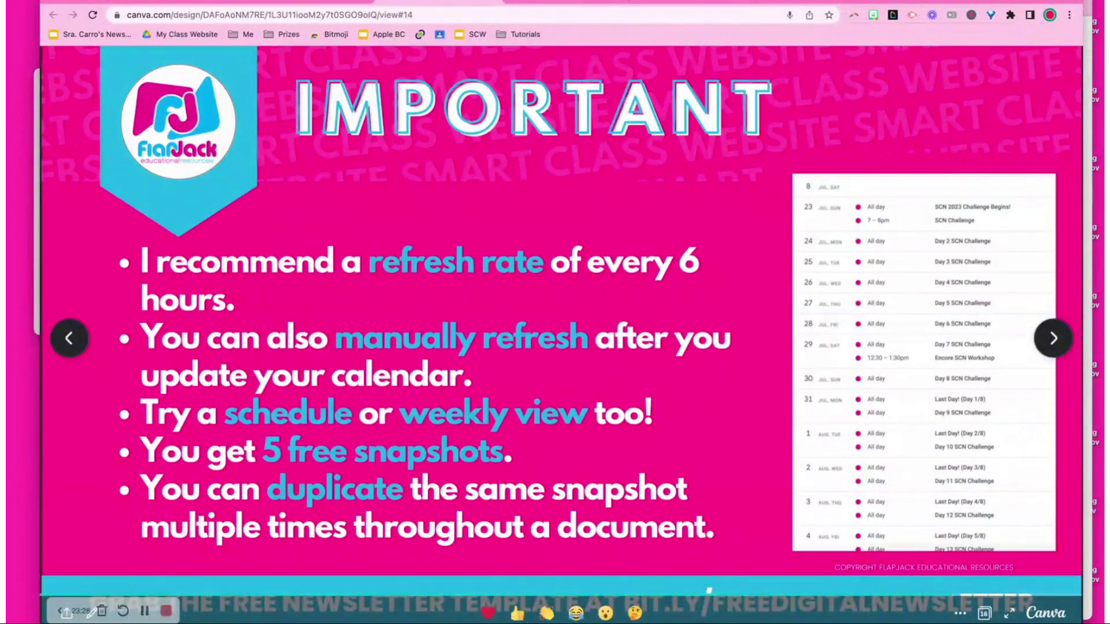
{"action": "left_click", "coordinate": [586, 2]}
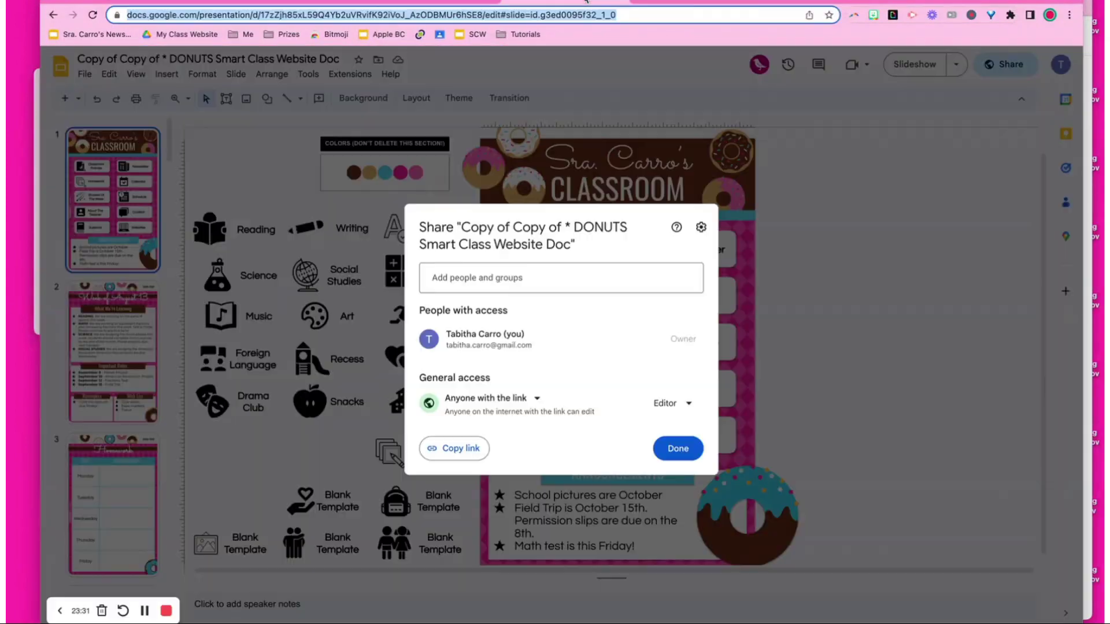
{"action": "left_click", "coordinate": [678, 448]}
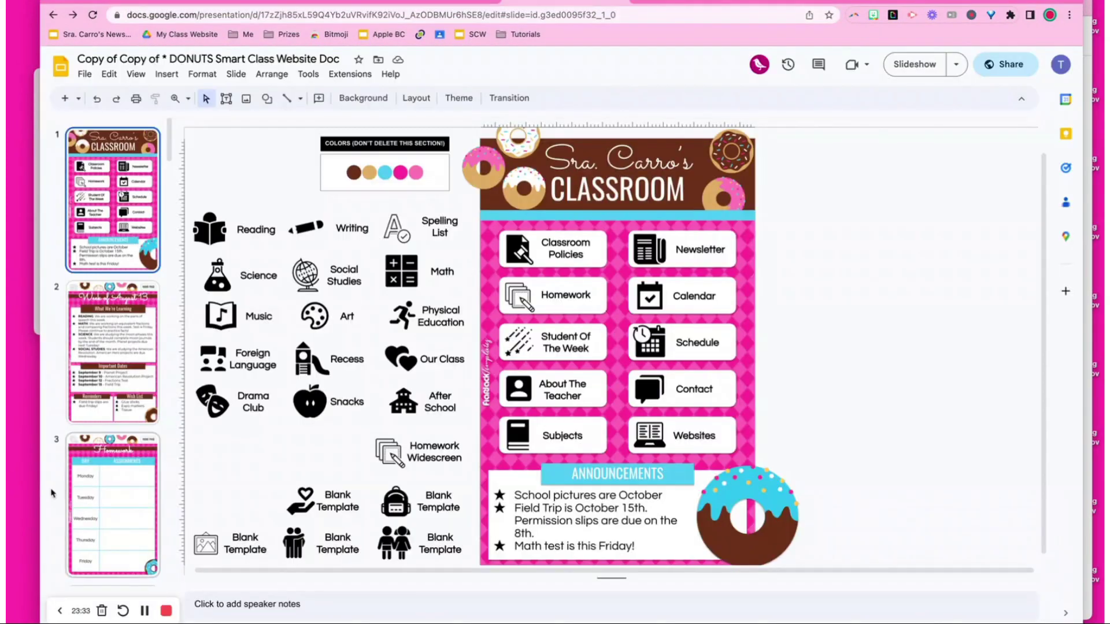
{"action": "scroll", "coordinate": [83, 497], "scroll_direction": "down", "scroll_amount": 10}
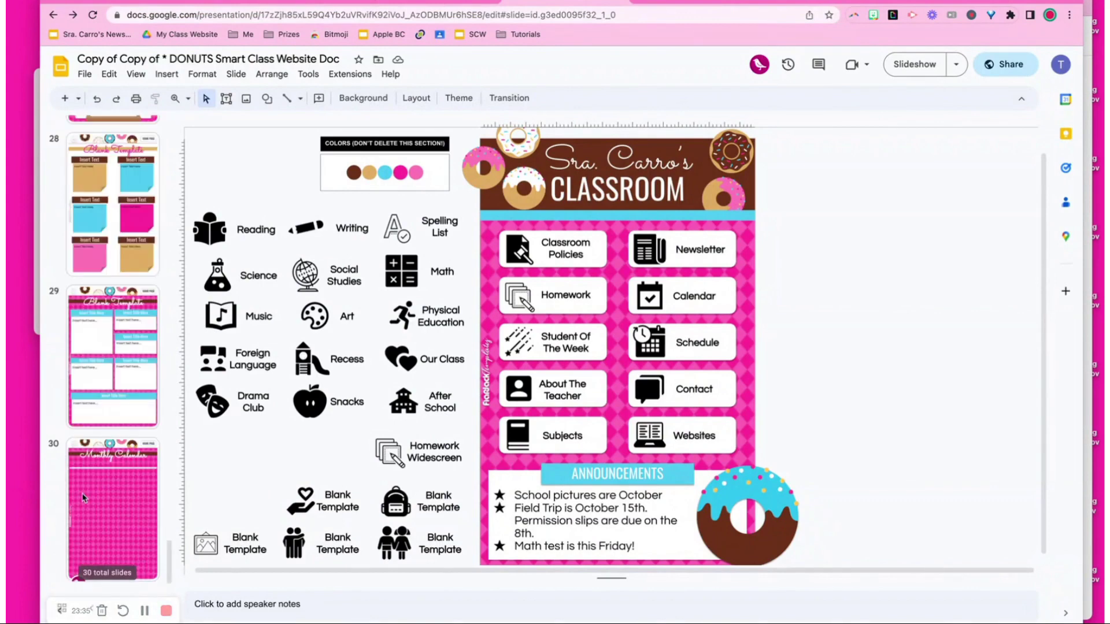
{"action": "left_click", "coordinate": [131, 500]}
{"action": "left_click", "coordinate": [639, 305]}
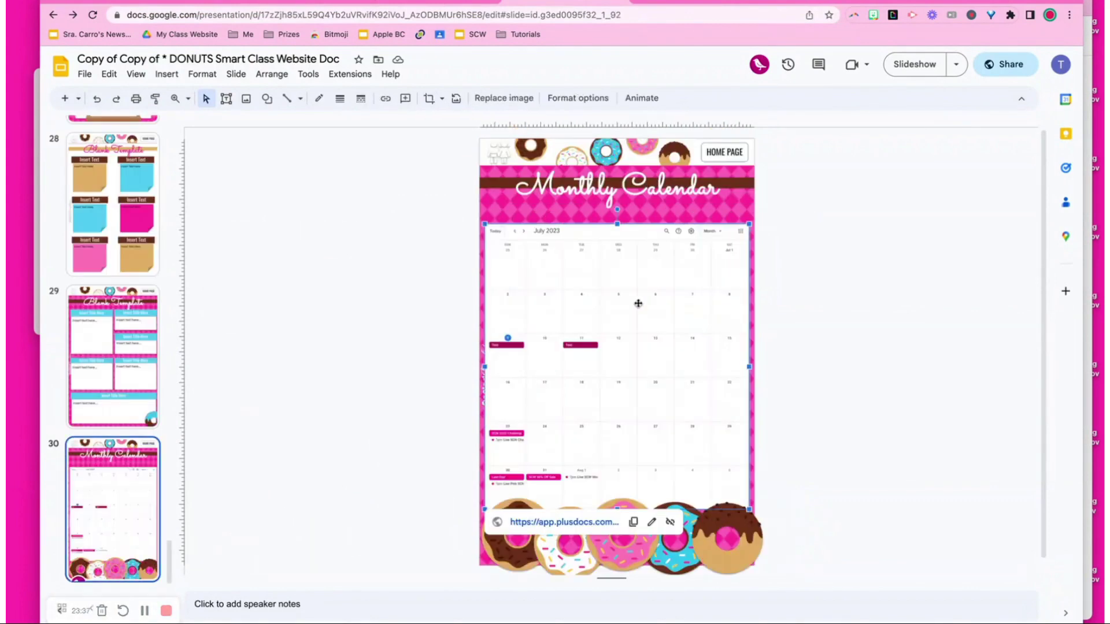
{"action": "left_click", "coordinate": [97, 358]}
{"action": "key", "text": "ctrl+v"}
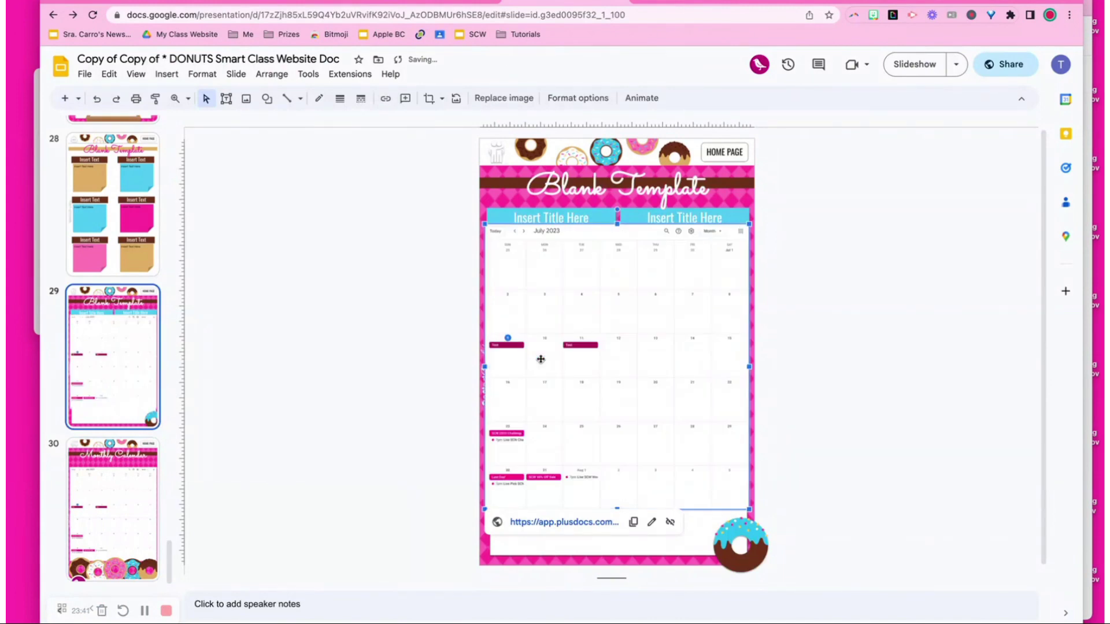
{"action": "key", "text": "ctrl+z"}
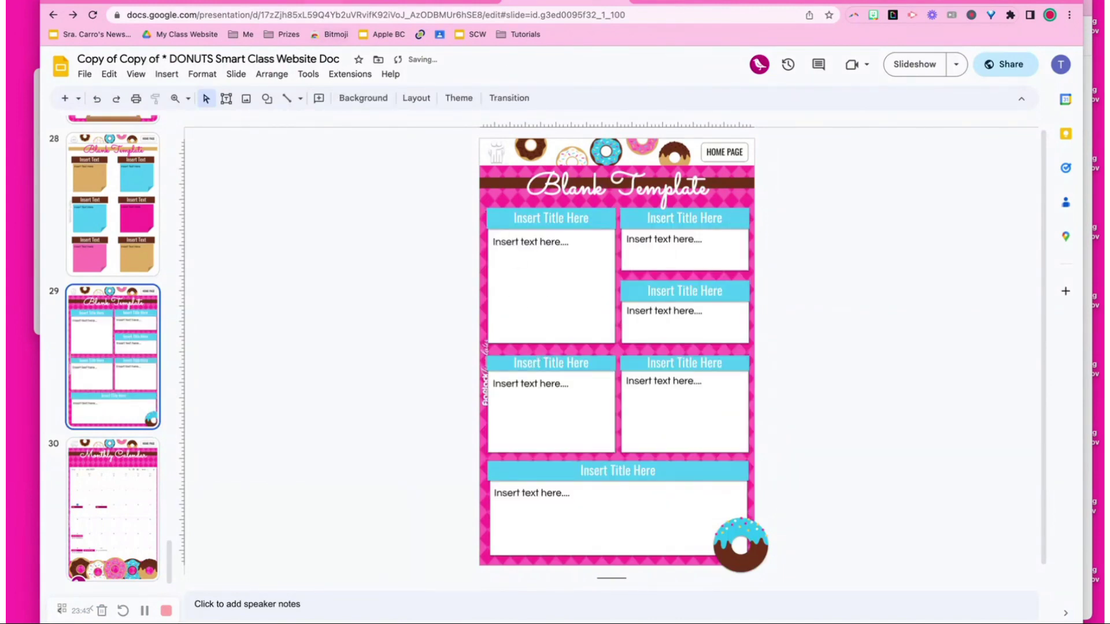
{"action": "left_click", "coordinate": [364, 2]}
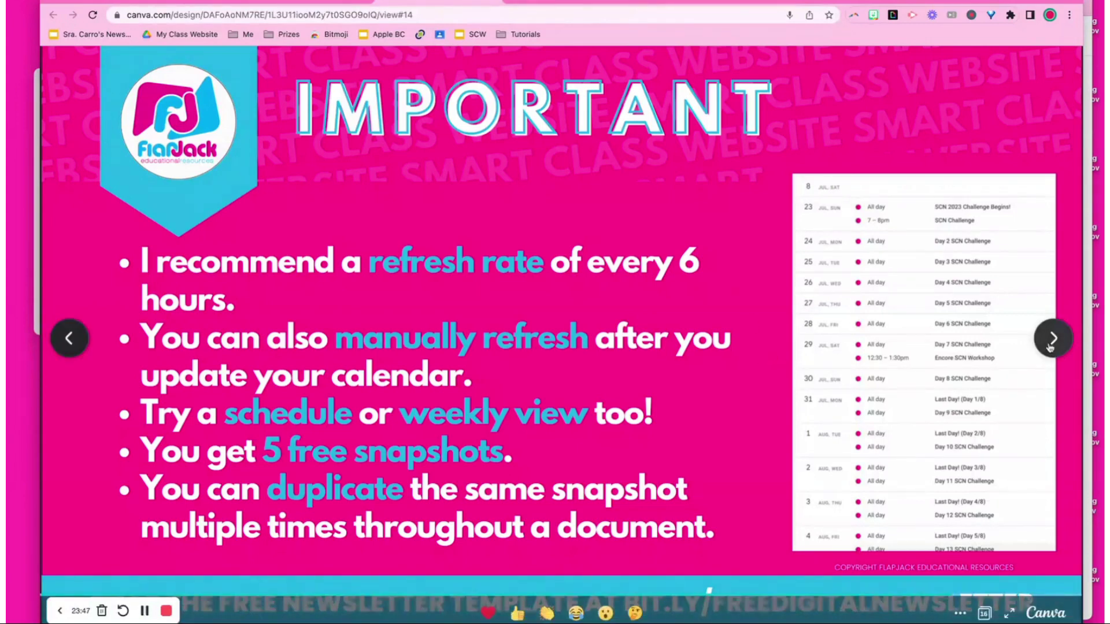
Move the Canva tutorial forward to its final QUESTIONS? slide.
{"action": "left_click", "coordinate": [1038, 345]}
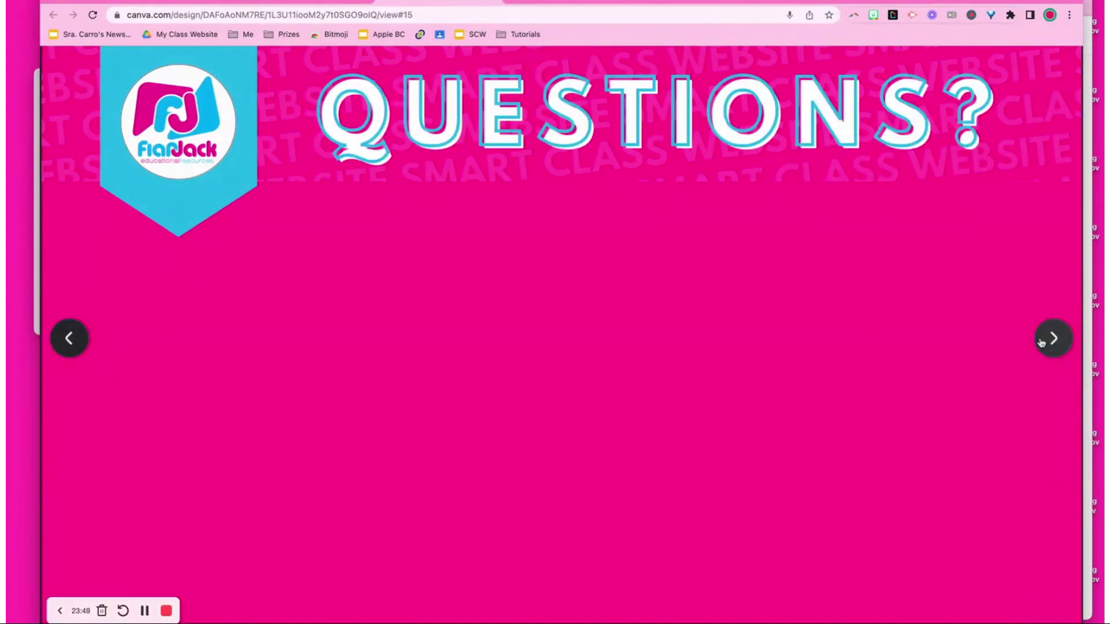